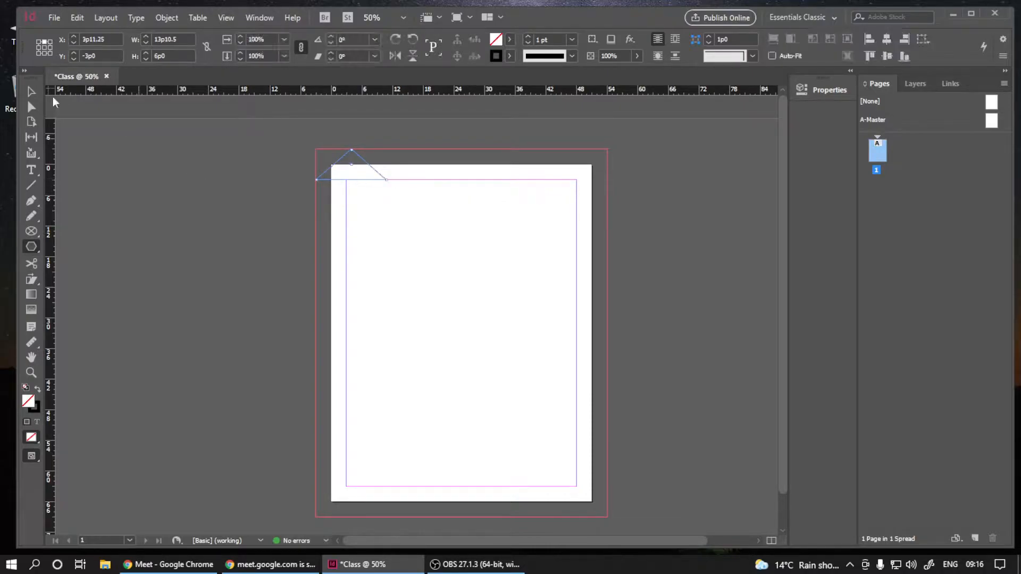
# Step: Duplicate the triangle at the page's top-left, rotate the copy 90°, and place it beside the original at the upper margin
pyautogui.click(31, 92)
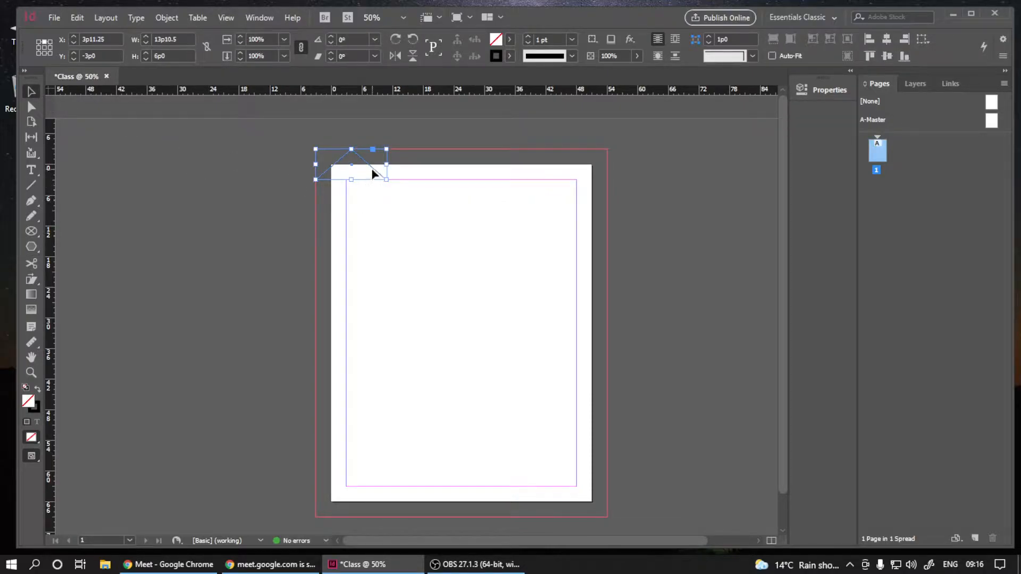
pyautogui.moveTo(374, 171); pyautogui.dragTo(425, 166)
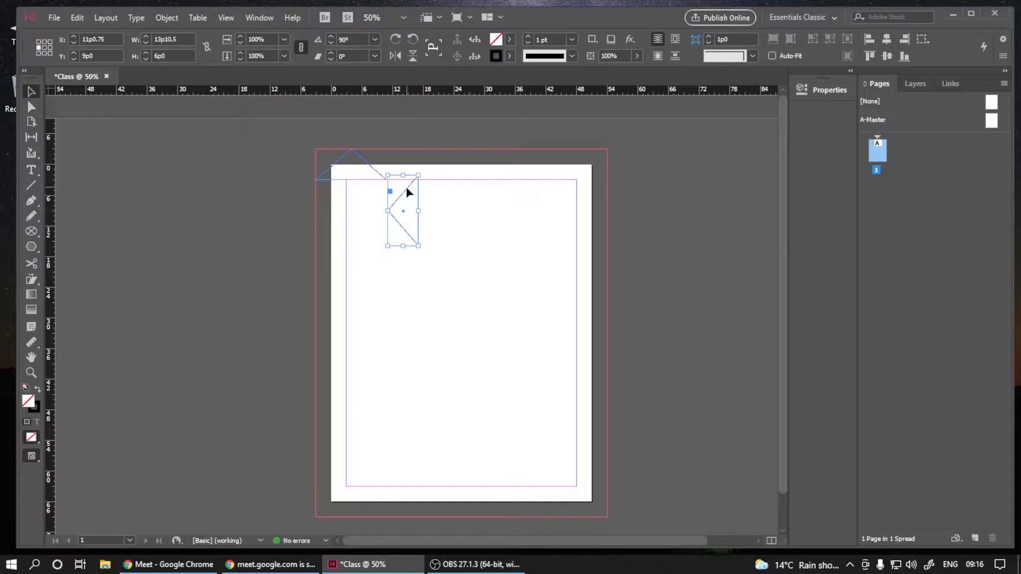
pyautogui.moveTo(401, 200); pyautogui.dragTo(399, 204)
pyautogui.scroll(4, 400, 204)
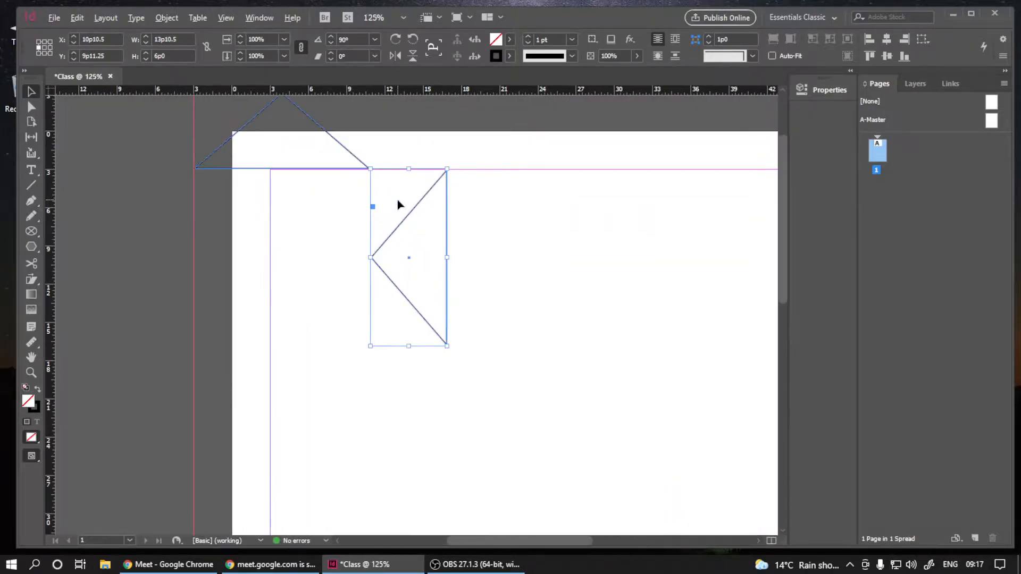
# Step: Move the rotated triangle's left corner point straight up to the upper margin to reshape it into a right triangle
pyautogui.click(285, 221)
pyautogui.click(32, 106)
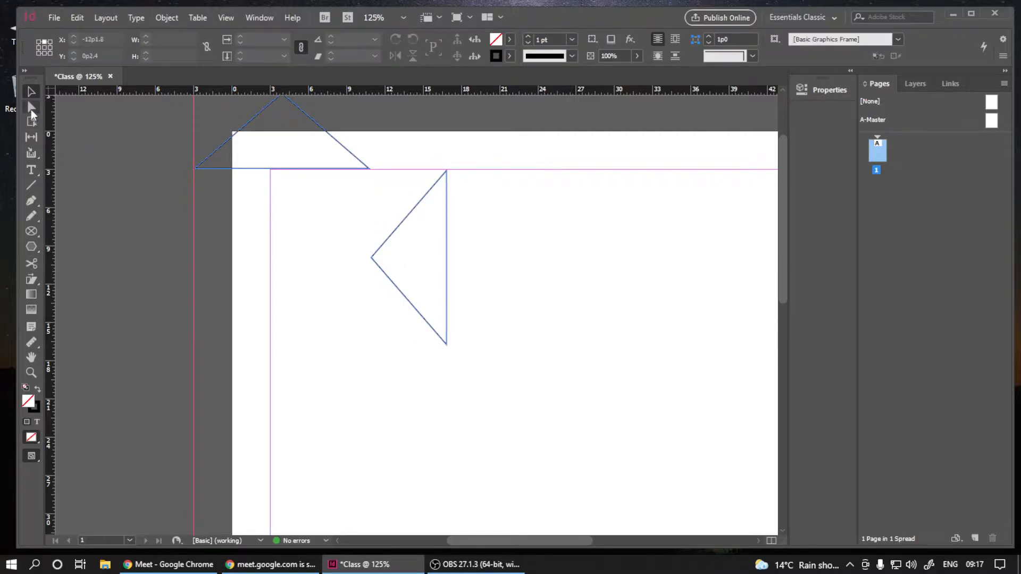
pyautogui.click(370, 258)
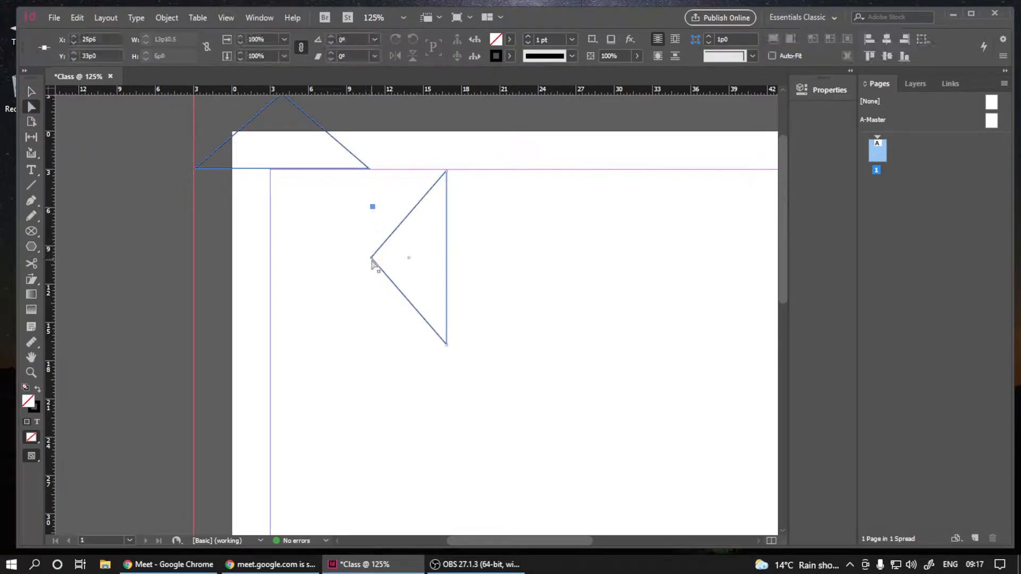
pyautogui.moveTo(370, 259); pyautogui.dragTo(370, 172)
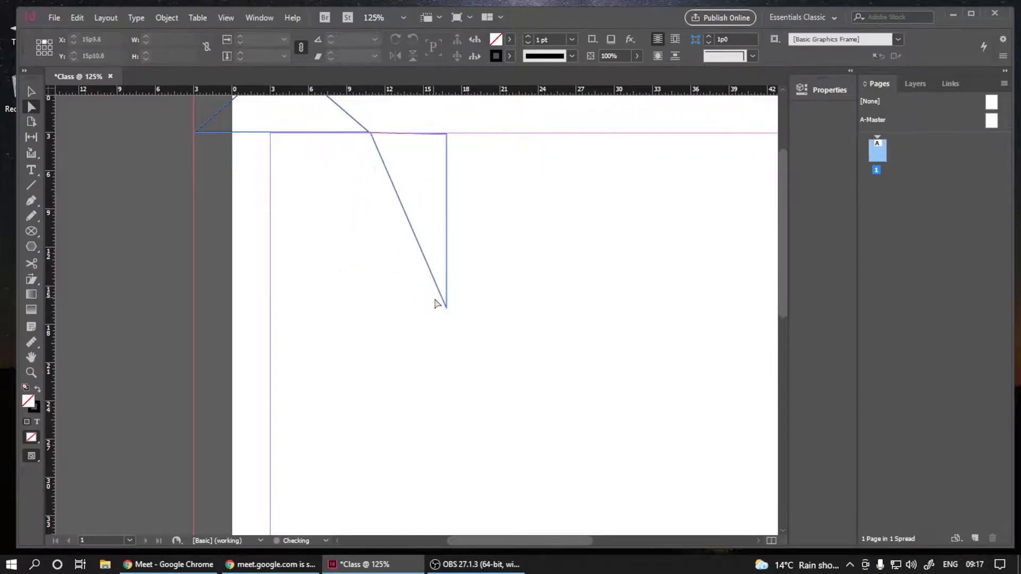
pyautogui.hotkey('ctrl', '-')
pyautogui.hotkey('ctrl', '-')
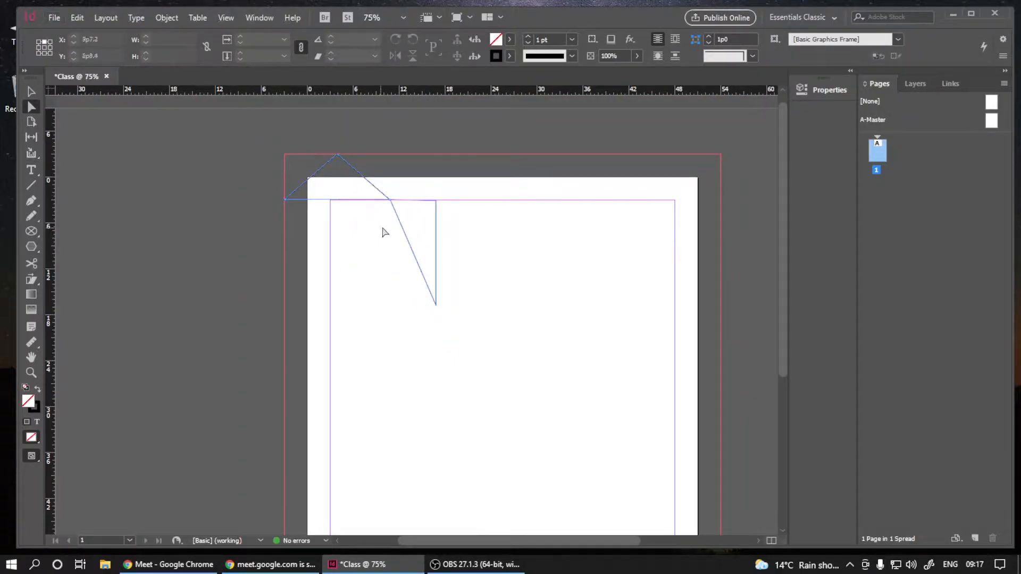
# Step: Duplicate the right triangle, rotate the copy 90° clockwise, and place its narrow tip at the original's lower corner
pyautogui.moveTo(408, 244); pyautogui.dragTo(451, 322)
pyautogui.hotkey('ctrl', 'z')
pyautogui.click(31, 92)
pyautogui.moveTo(440, 229); pyautogui.dragTo(494, 257)
pyautogui.click(551, 298)
pyautogui.click(503, 308)
pyautogui.moveTo(529, 365); pyautogui.dragTo(465, 269)
pyautogui.click(476, 352)
pyautogui.hotkey('ctrl', '-')
pyautogui.hotkey('ctrl', '-')
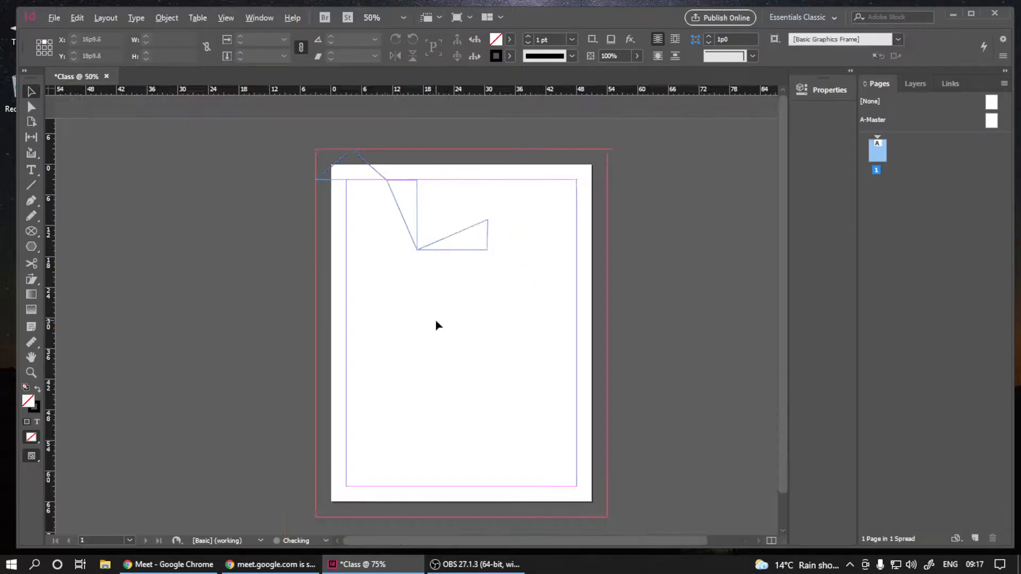
# Step: Add a copy of the flat triangle rotated 180° below it, stretched to about 15p5.6 high
pyautogui.hotkey('ctrl', '=')
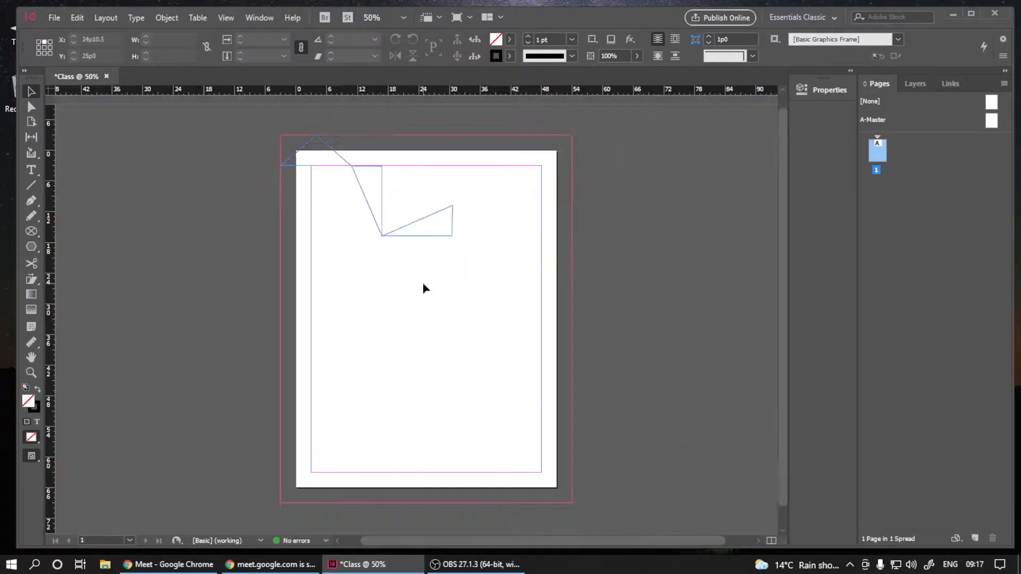
pyautogui.moveTo(442, 240); pyautogui.dragTo(448, 315)
pyautogui.click(374, 405)
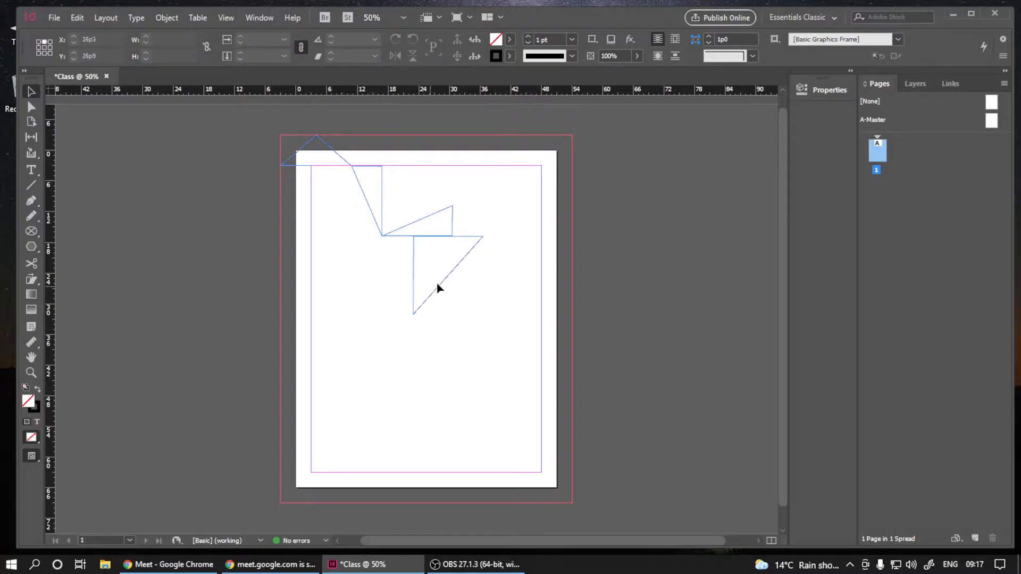
pyautogui.click(414, 274)
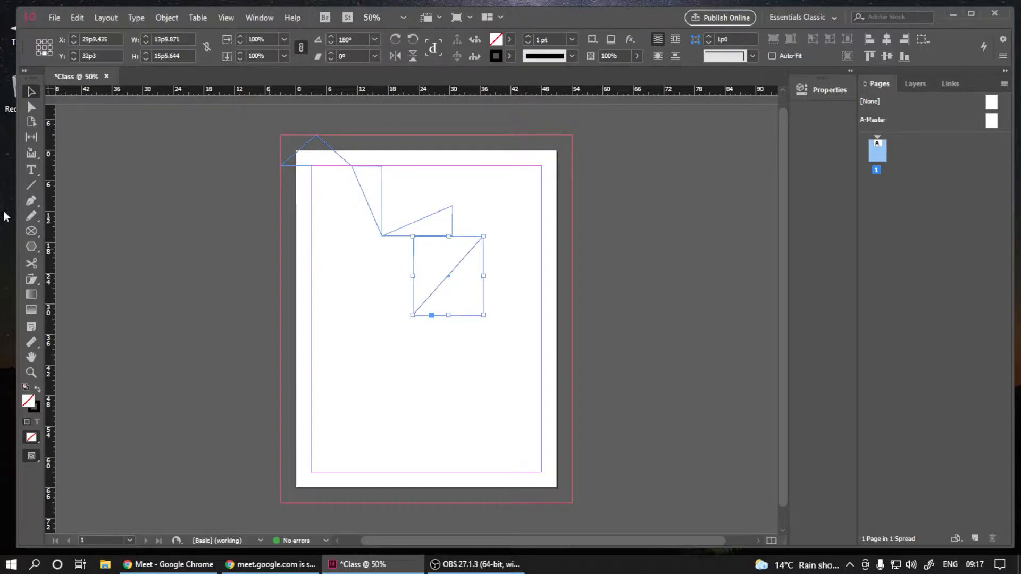
# Step: Set the polygon to six sides and draw a hexagon about 18p7.5 wide and 16p1.6 high below the triangles
pyautogui.click(34, 248)
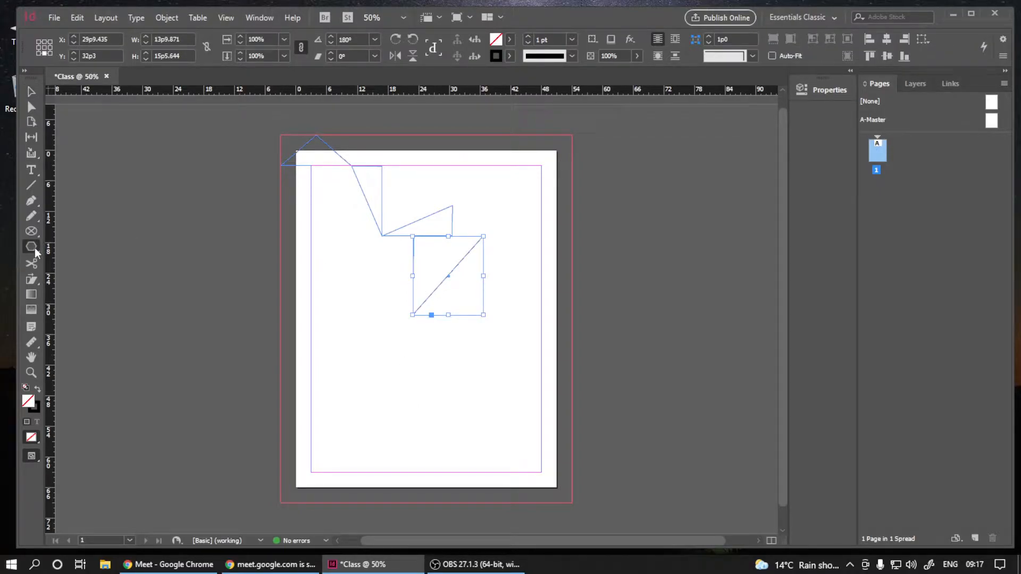
pyautogui.click(459, 363)
pyautogui.click(574, 253)
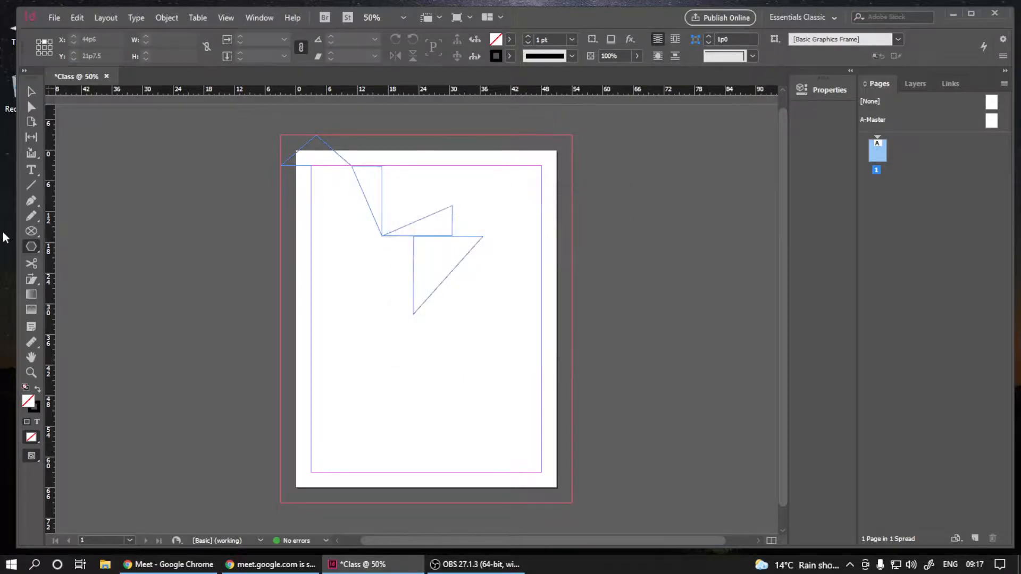
pyautogui.doubleClick(31, 247)
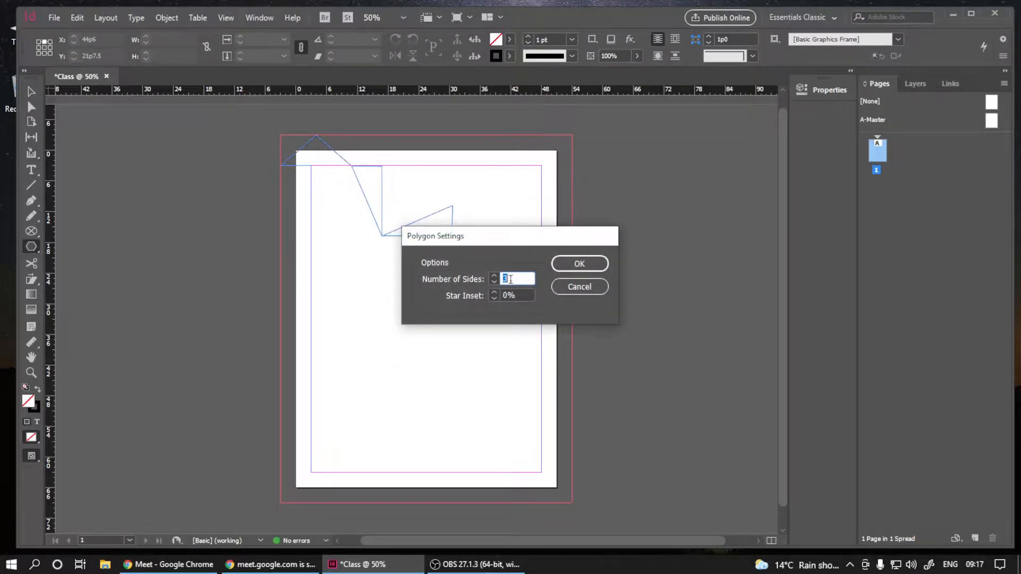
pyautogui.press('Return')
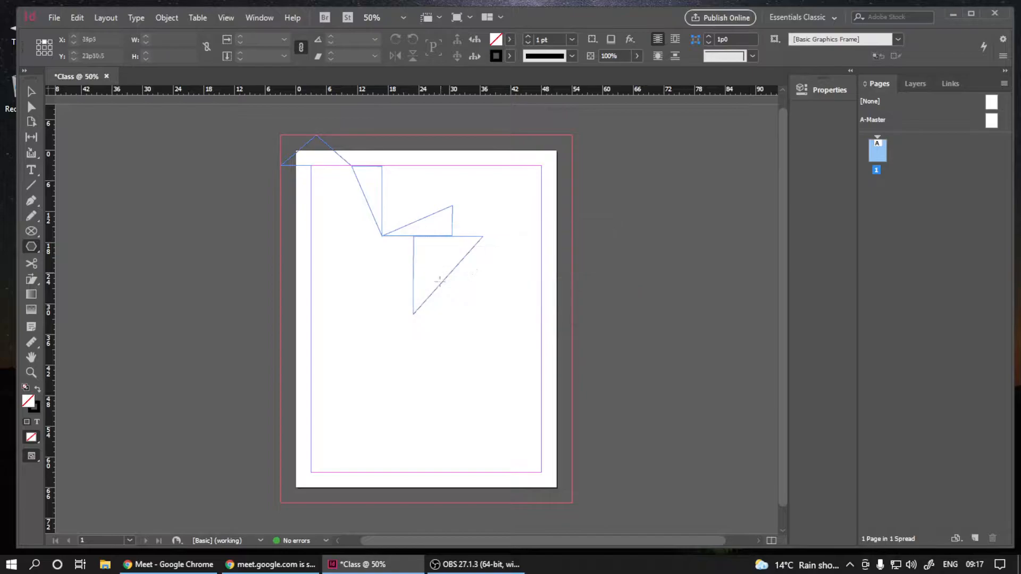
pyautogui.moveTo(464, 332); pyautogui.dragTo(553, 433)
# Step: Rotate the hexagon -14° and move it so one side runs along the large triangle's diagonal edge
pyautogui.click(31, 91)
pyautogui.moveTo(476, 336); pyautogui.dragTo(453, 291)
pyautogui.moveTo(427, 366); pyautogui.dragTo(411, 357)
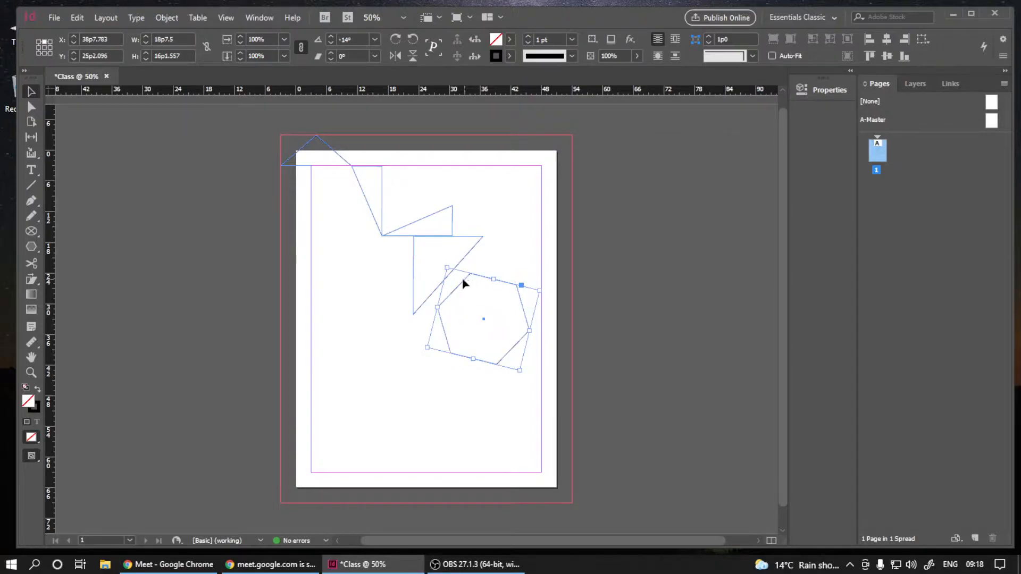
pyautogui.moveTo(460, 292); pyautogui.dragTo(447, 294)
pyautogui.click(365, 376)
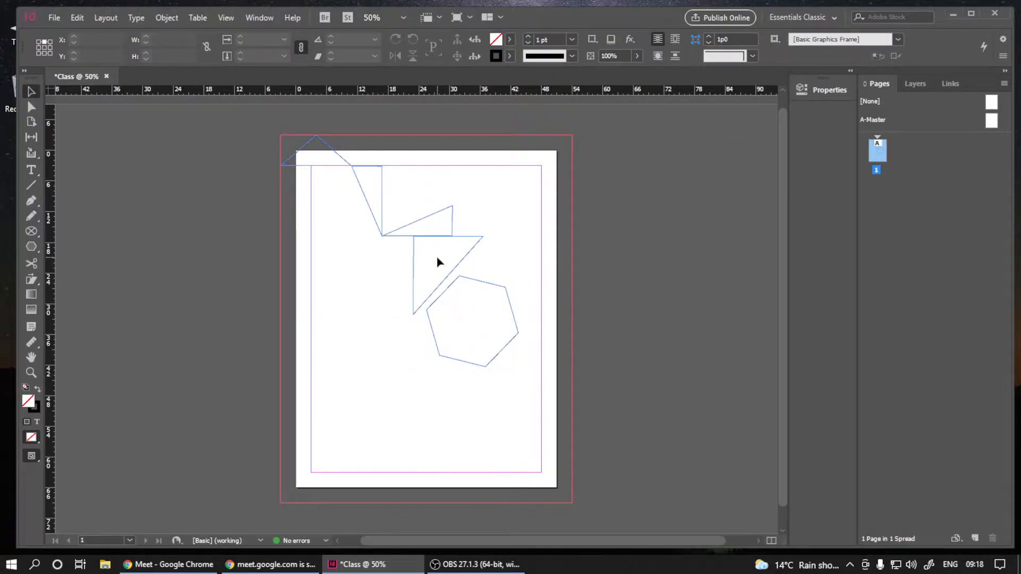
# Step: Nudge the large triangle down slightly to leave a small gap below the flat triangle
pyautogui.click(420, 279)
pyautogui.press('Down')
pyautogui.press('Down')
pyautogui.press('Down')
pyautogui.press('Down')
pyautogui.press('Down')
pyautogui.press('Down')
pyautogui.press('Down')
pyautogui.press('Down')
pyautogui.press('Down')
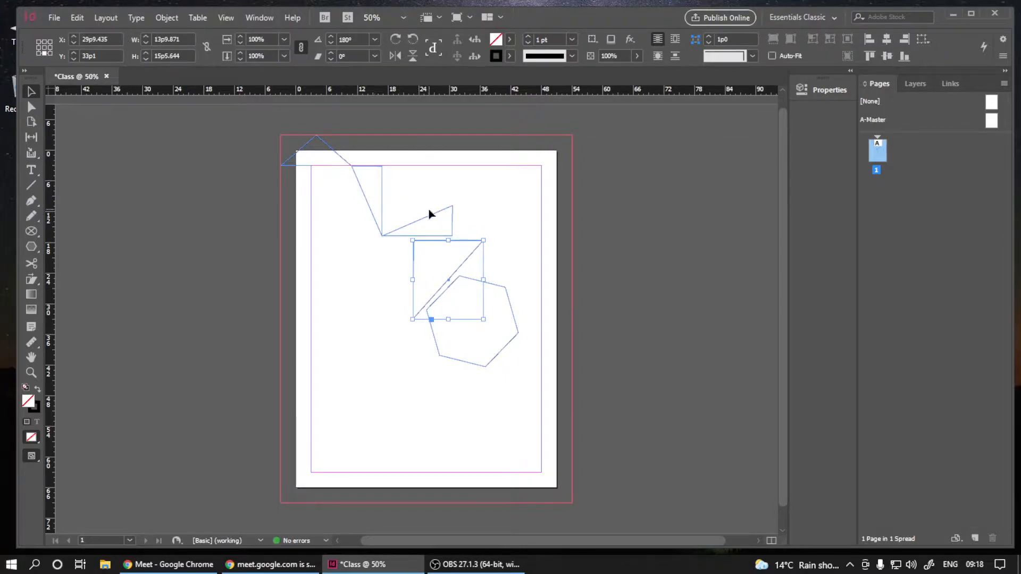
pyautogui.click(356, 176)
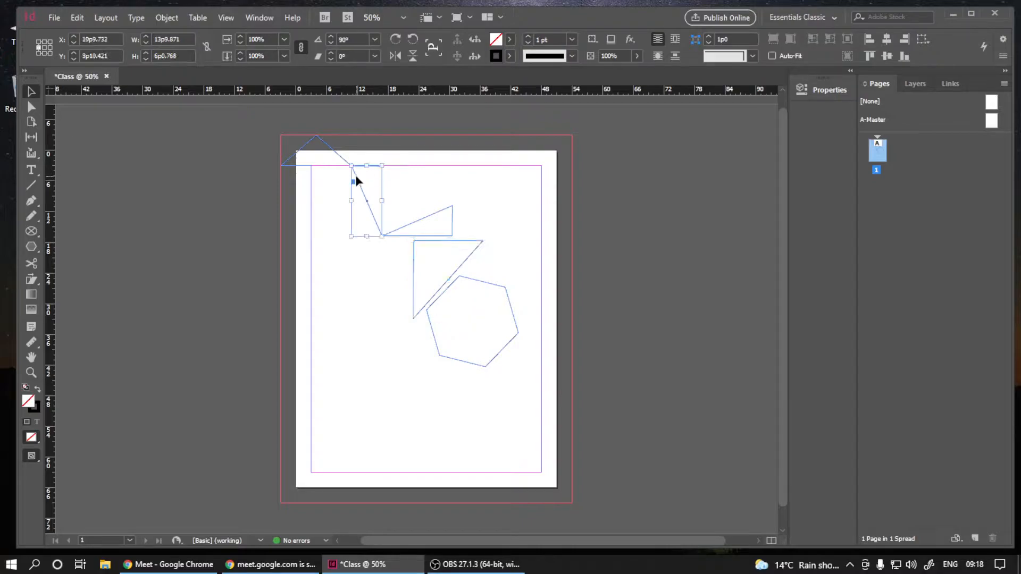
pyautogui.click(425, 318)
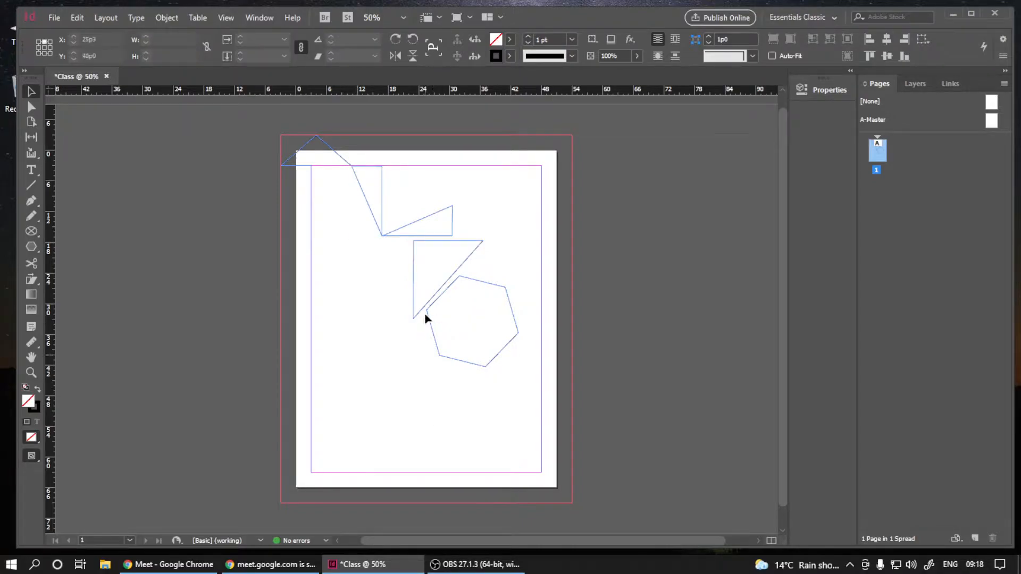
# Step: Duplicate the large triangle, rotate the copy to -135.5°, and fit it along the hexagon's lower-right side
pyautogui.click(463, 271)
pyautogui.moveTo(463, 271); pyautogui.dragTo(515, 319)
pyautogui.moveTo(502, 369); pyautogui.dragTo(514, 350)
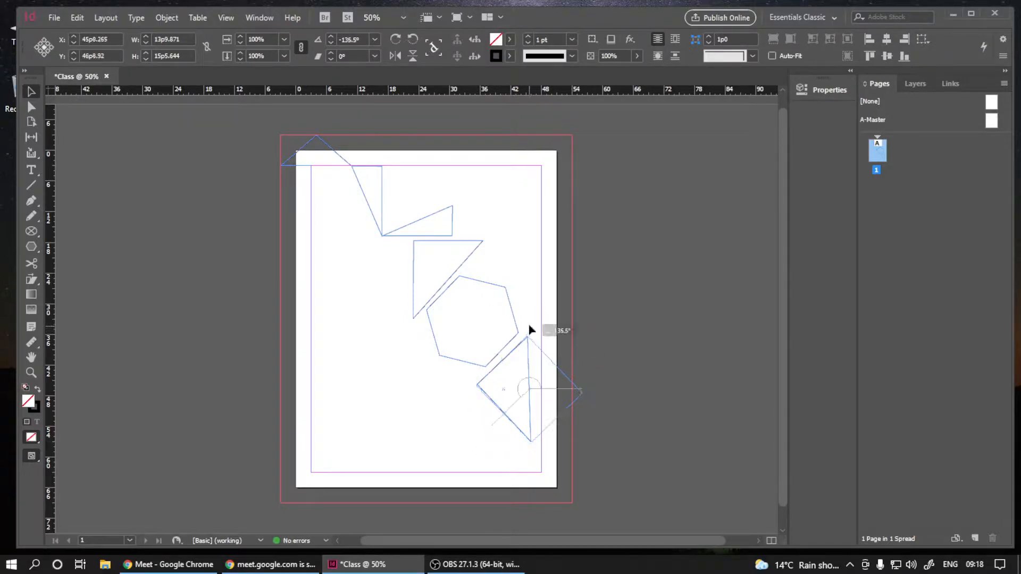
pyautogui.click(564, 373)
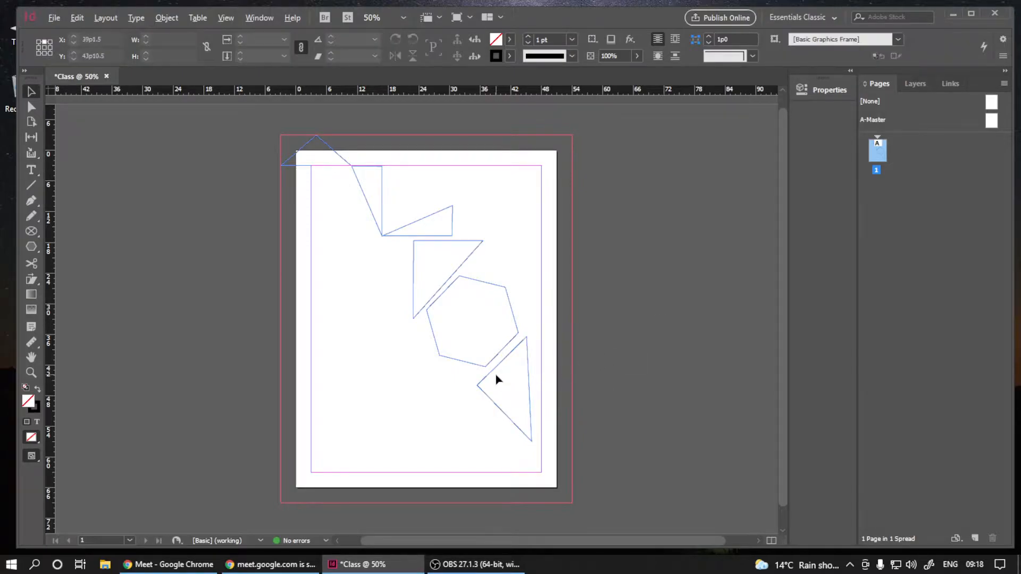
pyautogui.hotkey('ctrl', '-')
pyautogui.hotkey('ctrl', '=')
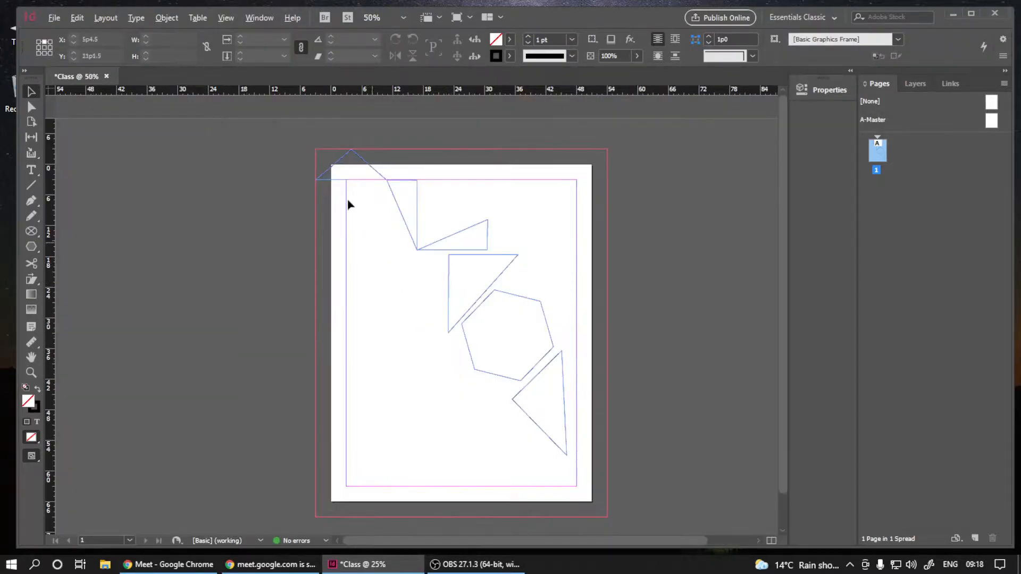
# Step: Rotate the first triangle 90° clockwise so it points right, and move it inside the page's top-left corner
pyautogui.click(346, 180)
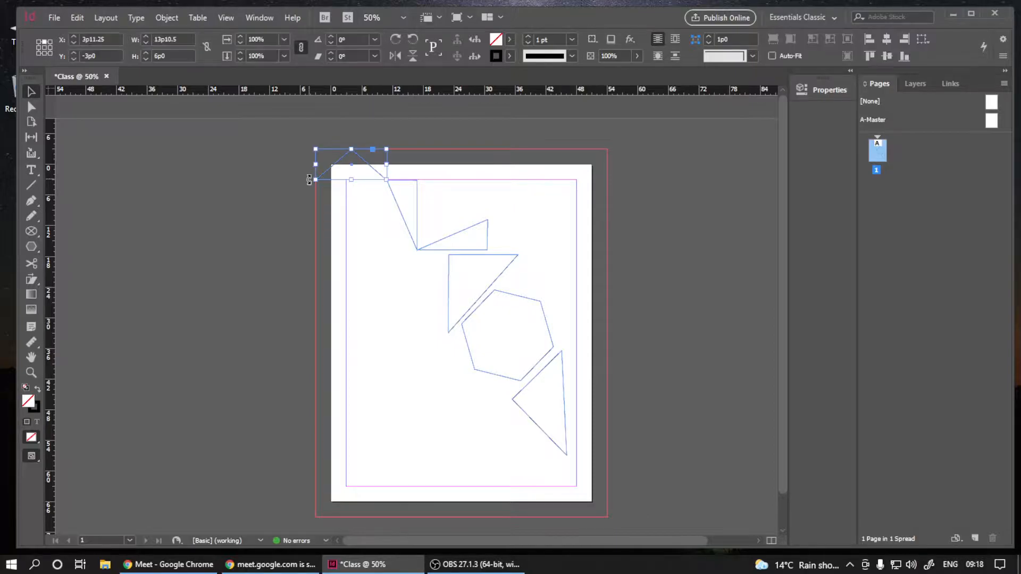
pyautogui.moveTo(307, 185); pyautogui.dragTo(332, 124)
pyautogui.moveTo(356, 157); pyautogui.dragTo(380, 201)
pyautogui.click(315, 245)
pyautogui.click(262, 253)
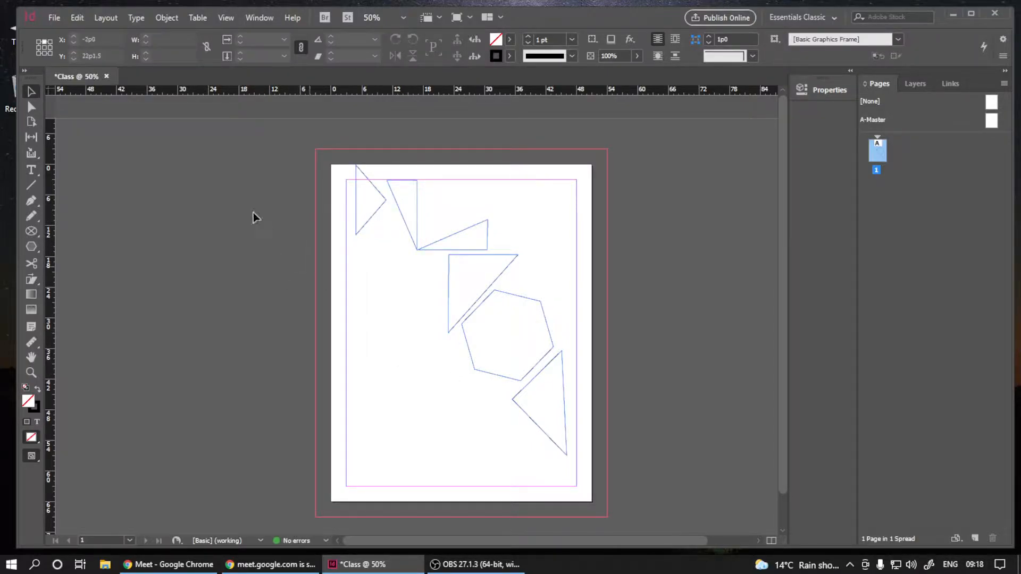
# Step: Combine all six shapes into one compound path with Pathfinder Add, and show the contents of Layer 1
pyautogui.click(266, 18)
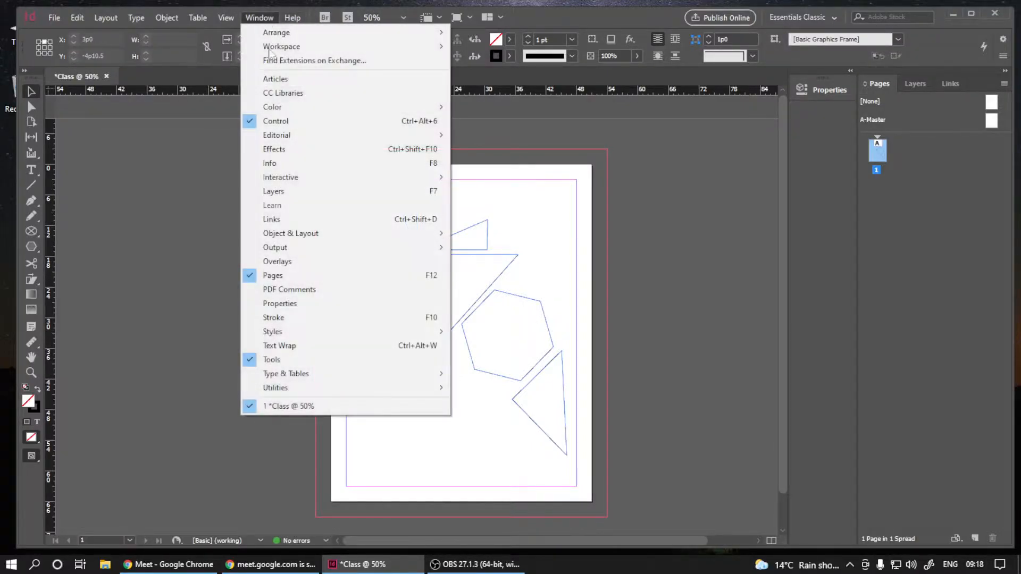
pyautogui.moveTo(362, 233)
pyautogui.click(505, 248)
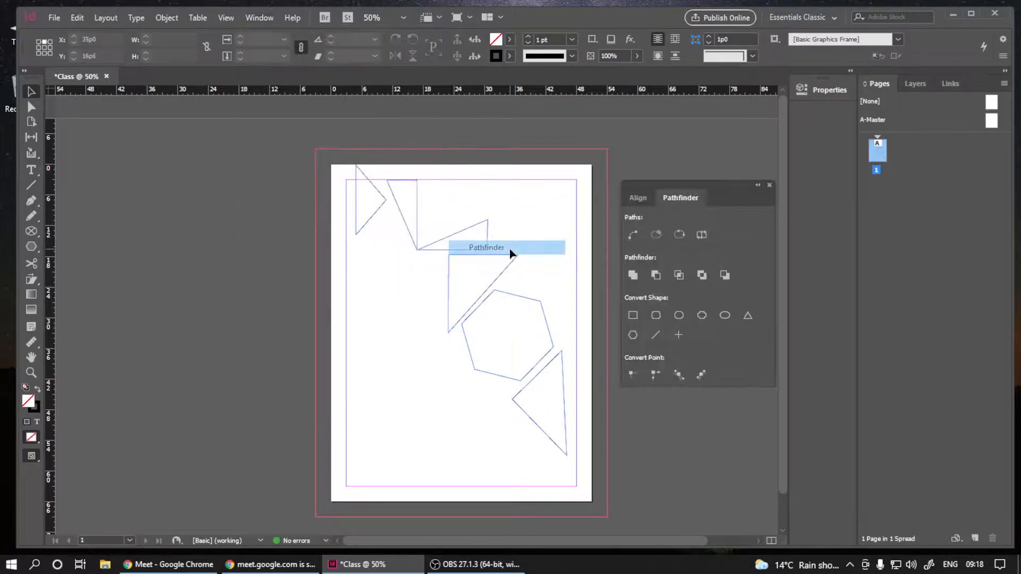
pyautogui.moveTo(727, 189); pyautogui.dragTo(817, 192)
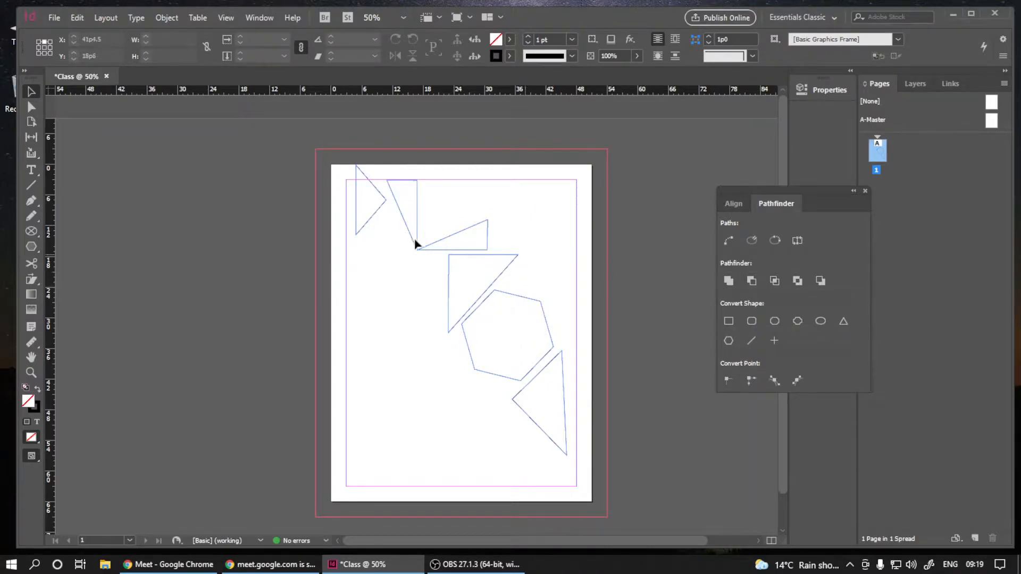
pyautogui.moveTo(286, 129); pyautogui.dragTo(596, 471)
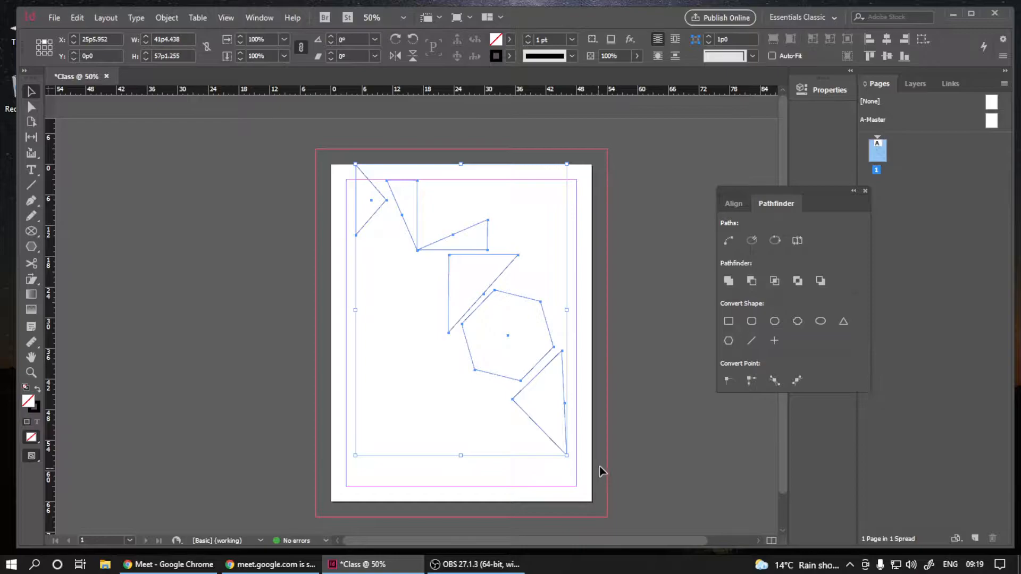
pyautogui.click(728, 280)
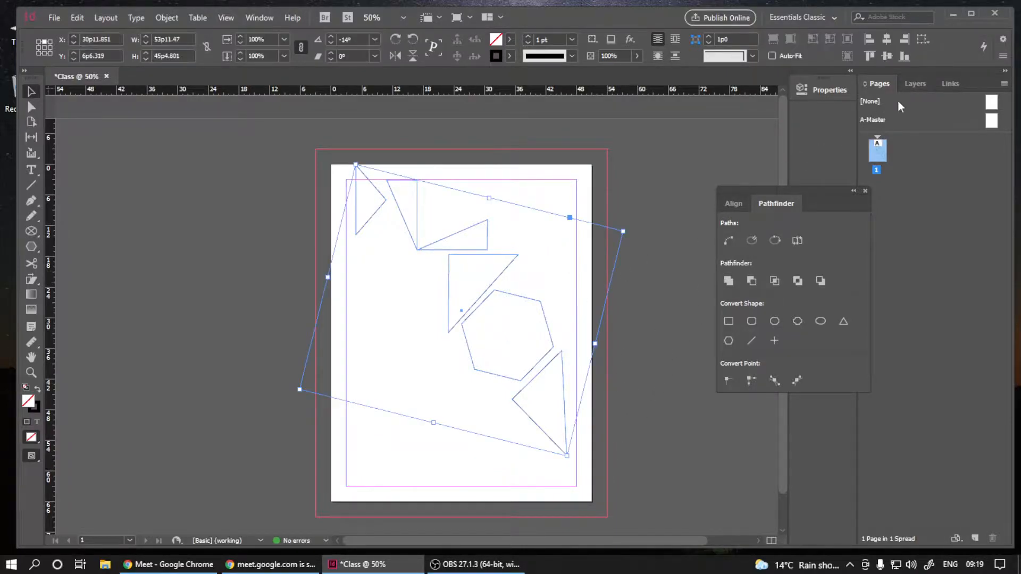
pyautogui.click(914, 85)
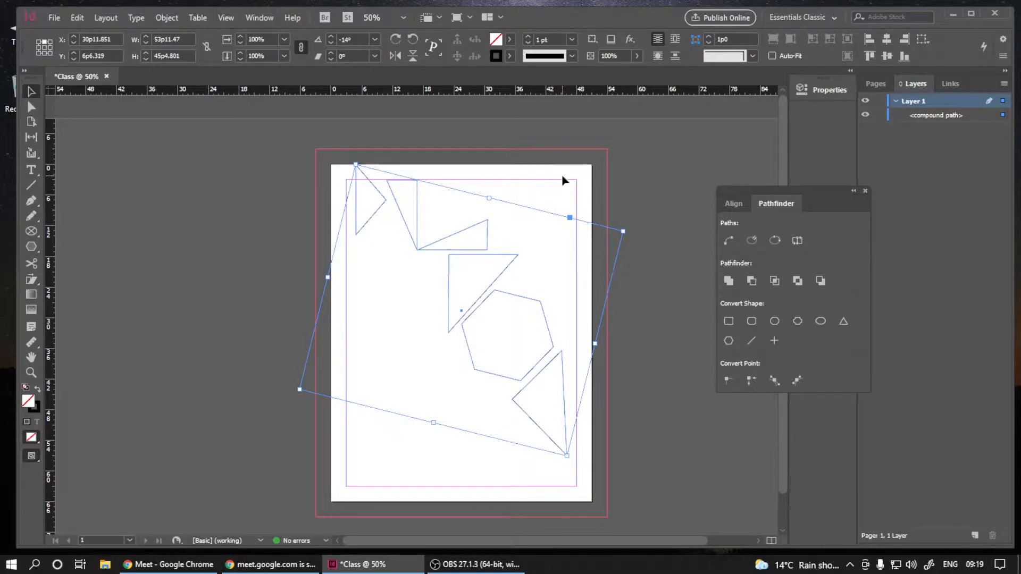
pyautogui.click(73, 368)
pyautogui.click(167, 569)
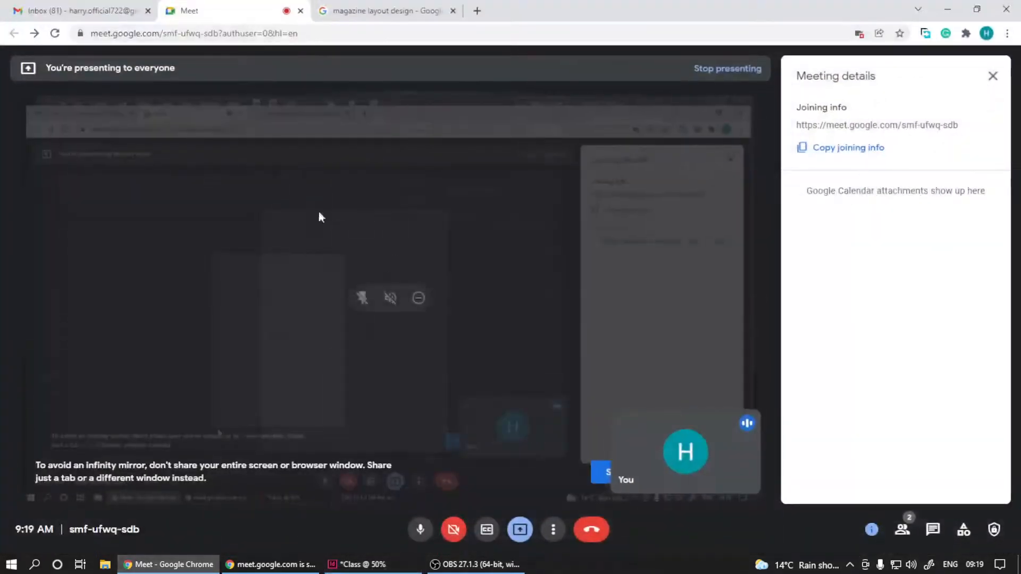
pyautogui.click(173, 569)
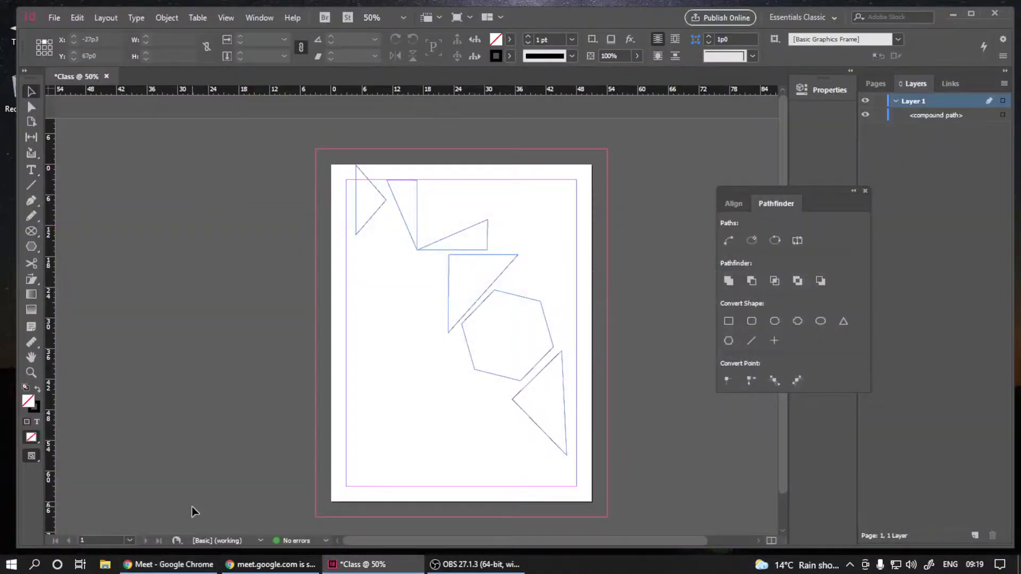
# Step: Switch to File Explorer and open the autumn tree photo from the Downloads folder for preview
pyautogui.press('super+e')
pyautogui.click(50, 176)
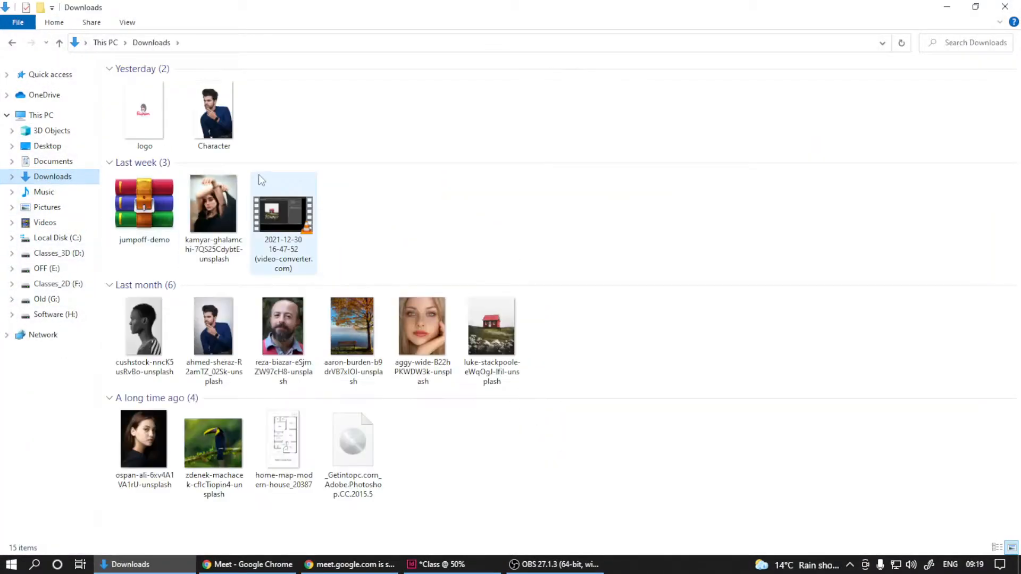
pyautogui.click(356, 332)
pyautogui.doubleClick(355, 327)
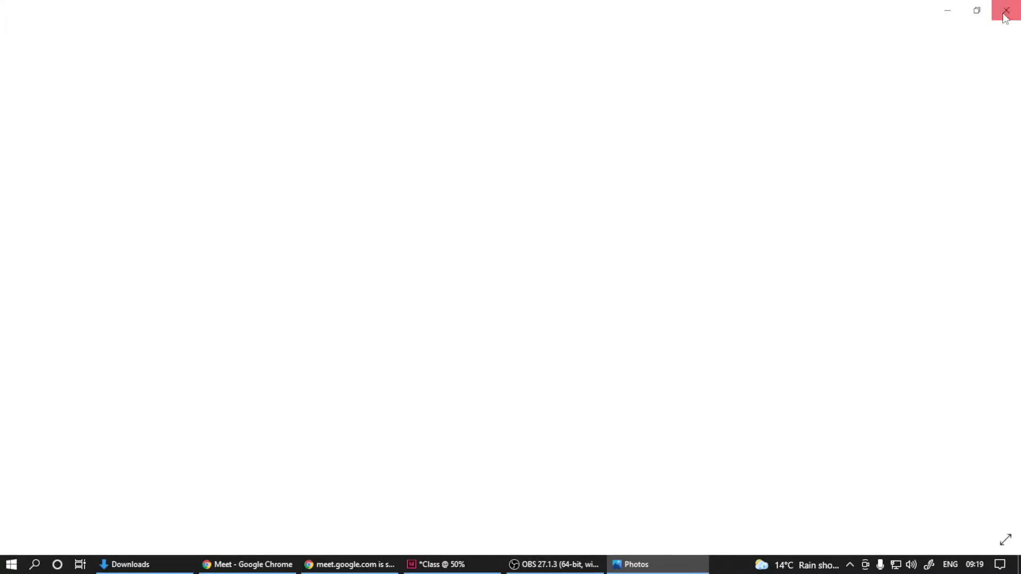
# Step: Close the photo preview, place the toucan photo from Downloads in the Class document, and move it mostly clear of the shapes
pyautogui.click(1004, 5)
pyautogui.click(212, 468)
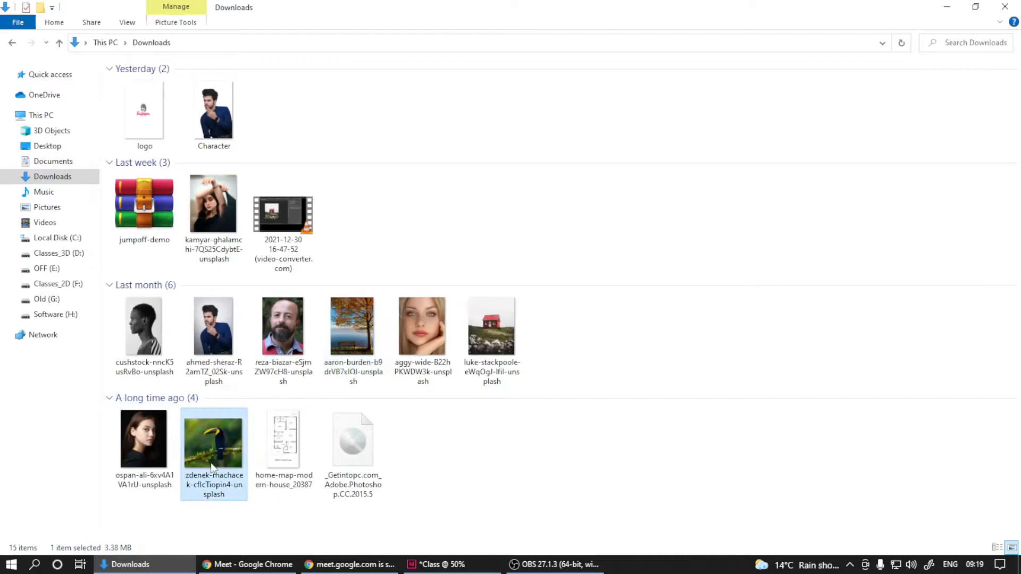
pyautogui.moveTo(210, 453); pyautogui.dragTo(537, 477)
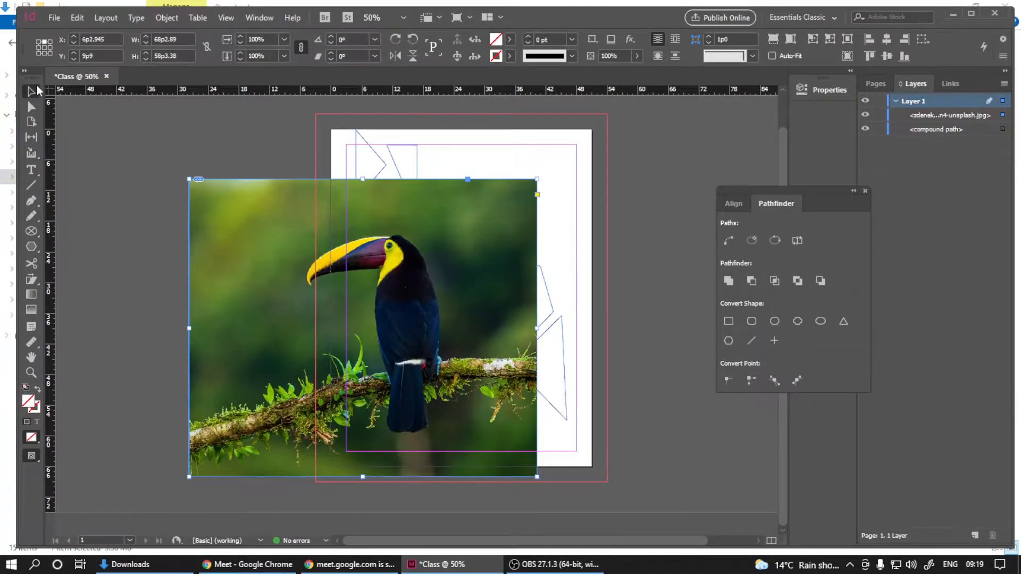
pyautogui.moveTo(234, 253); pyautogui.dragTo(110, 285)
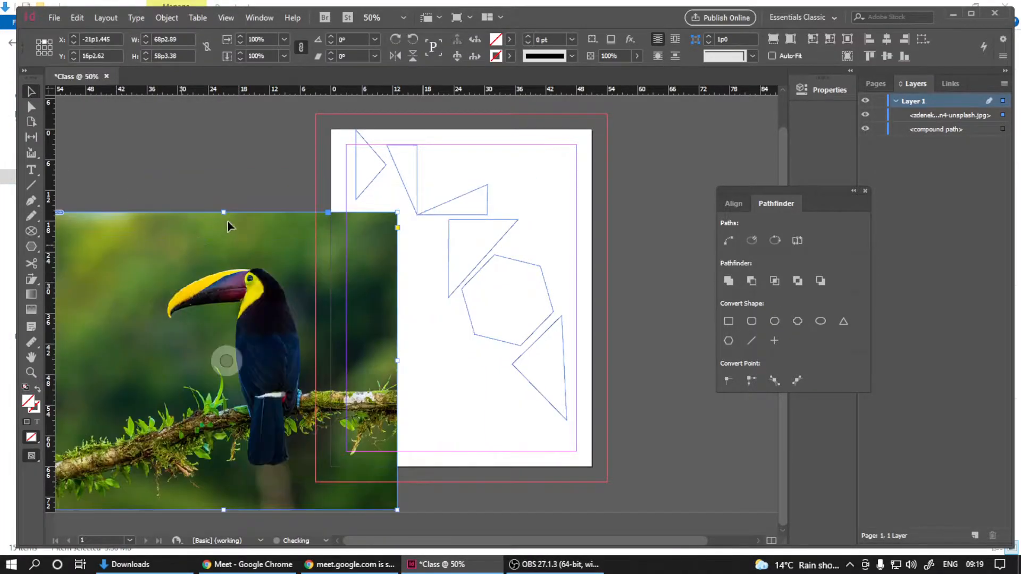
# Step: Cut the toucan photo and paste it into the compound path of triangles and hexagon
pyautogui.click(160, 153)
pyautogui.click(493, 222)
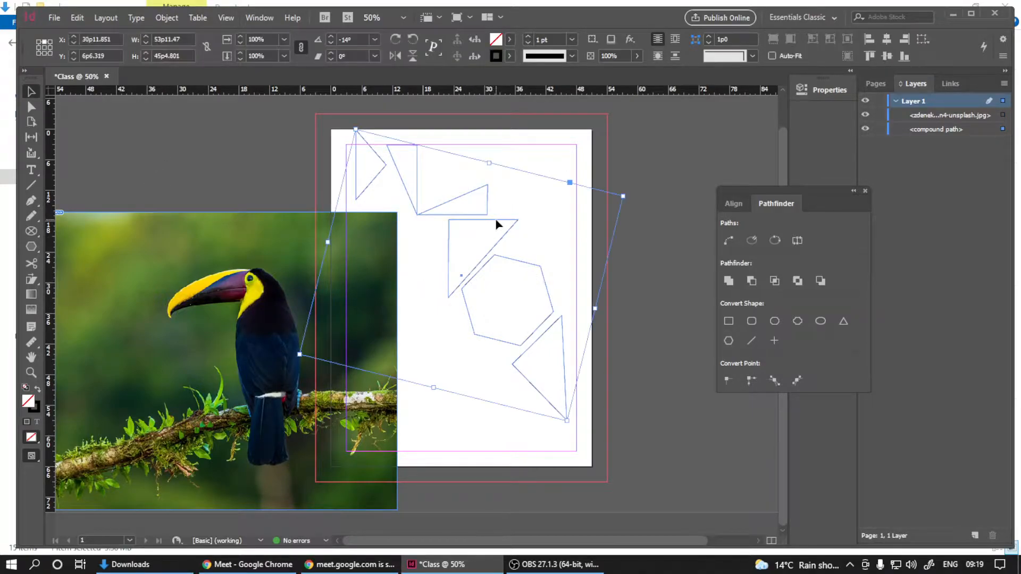
pyautogui.click(165, 198)
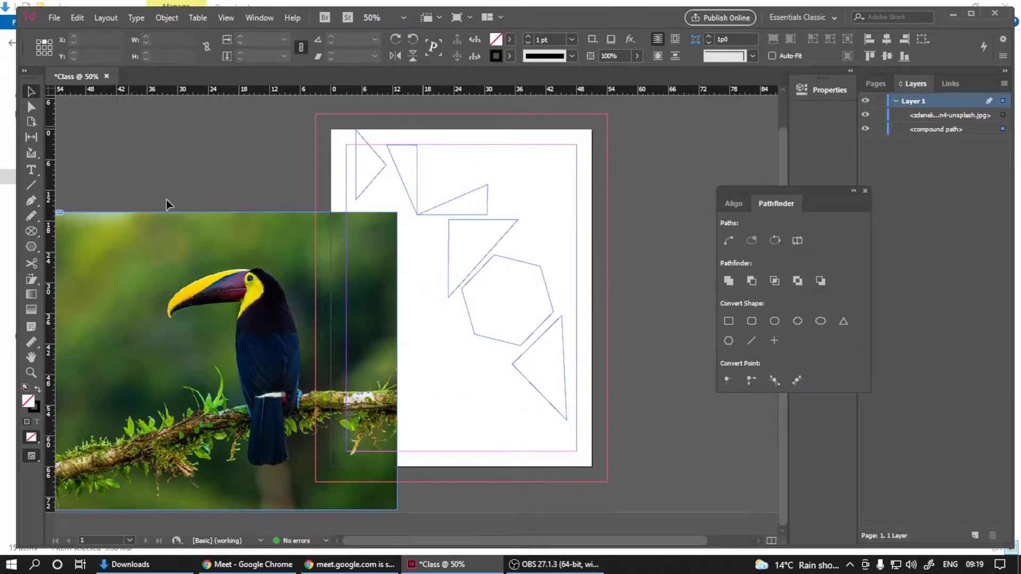
pyautogui.click(205, 257)
pyautogui.press('Delete')
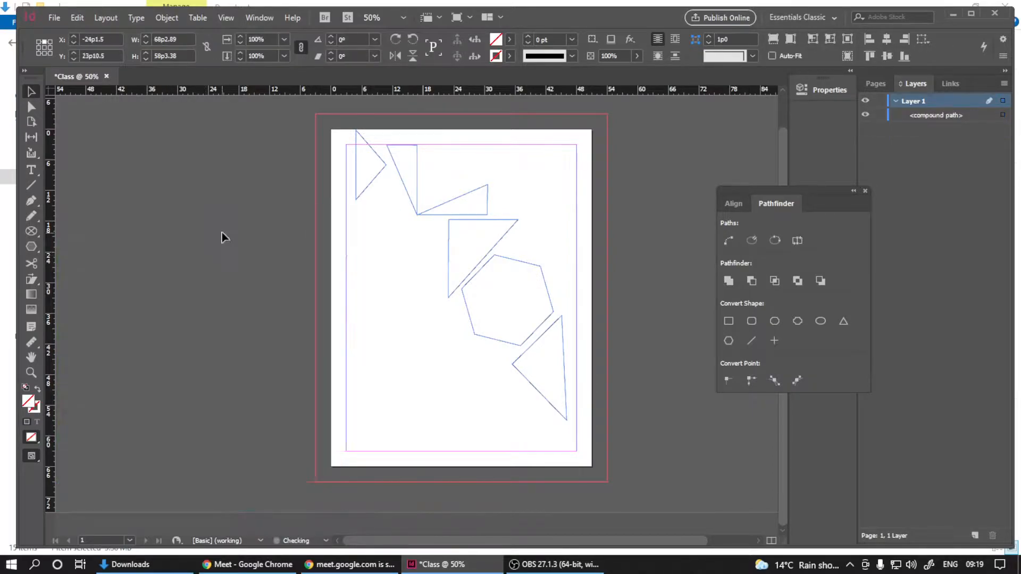
pyautogui.click(441, 220)
pyautogui.rightClick(441, 219)
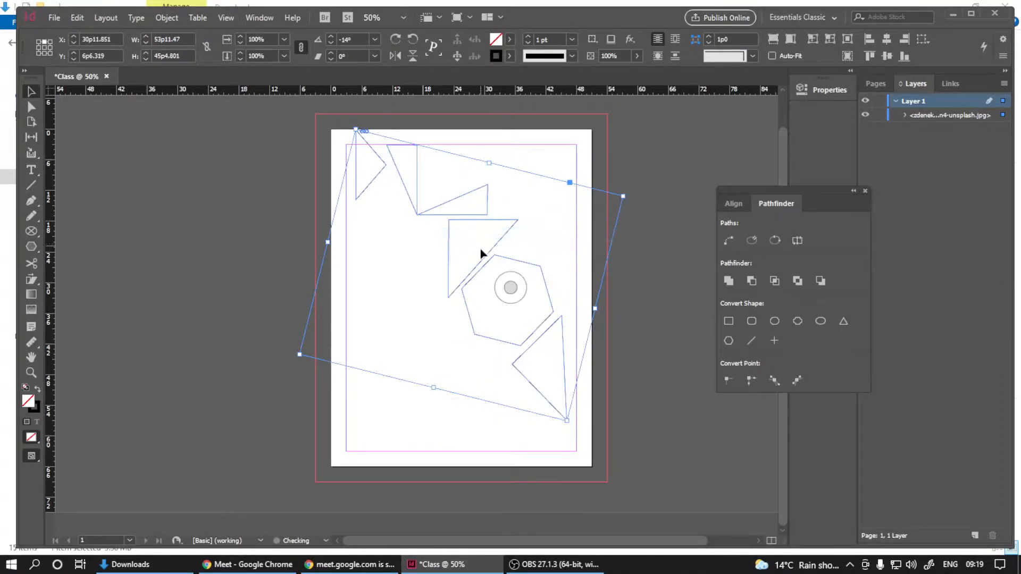
# Step: Reposition the toucan photo inside the compound path so it fills all six shapes, with the bird's eye in the third triangle
pyautogui.click(510, 288)
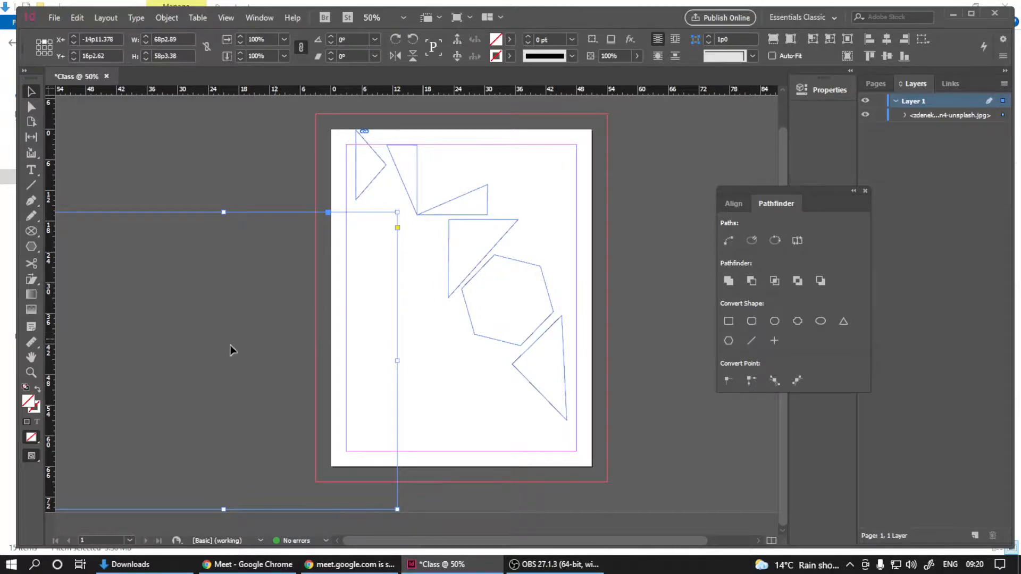
pyautogui.moveTo(513, 289); pyautogui.dragTo(690, 249)
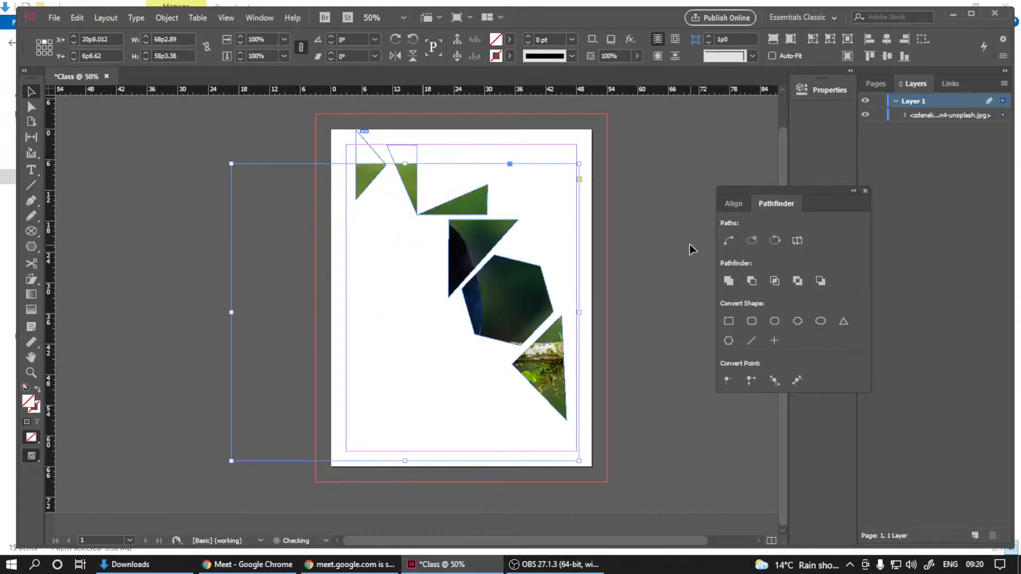
pyautogui.click(445, 296)
pyautogui.click(404, 312)
pyautogui.moveTo(483, 314); pyautogui.dragTo(510, 280)
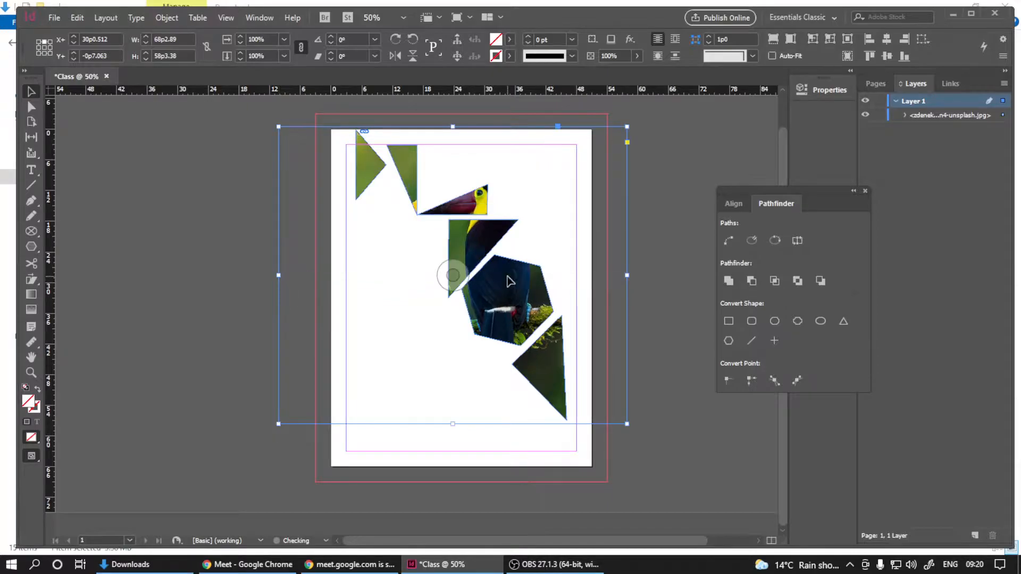
# Step: Close the Pathfinder panel and set the stroke of the photo-filled compound path to none
pyautogui.click(671, 174)
pyautogui.scroll(-2, 452, 312)
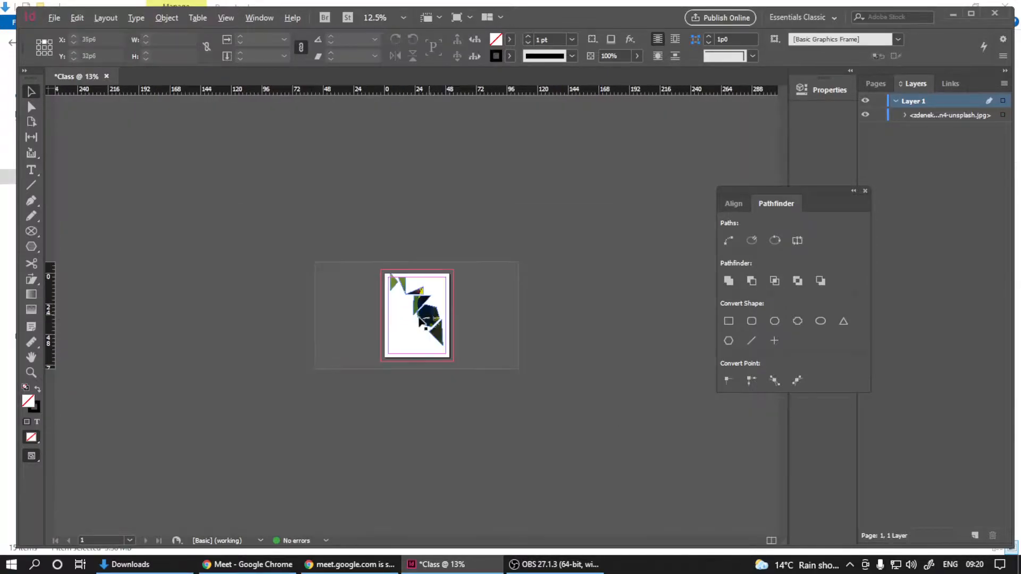
pyautogui.scroll(2, 413, 320)
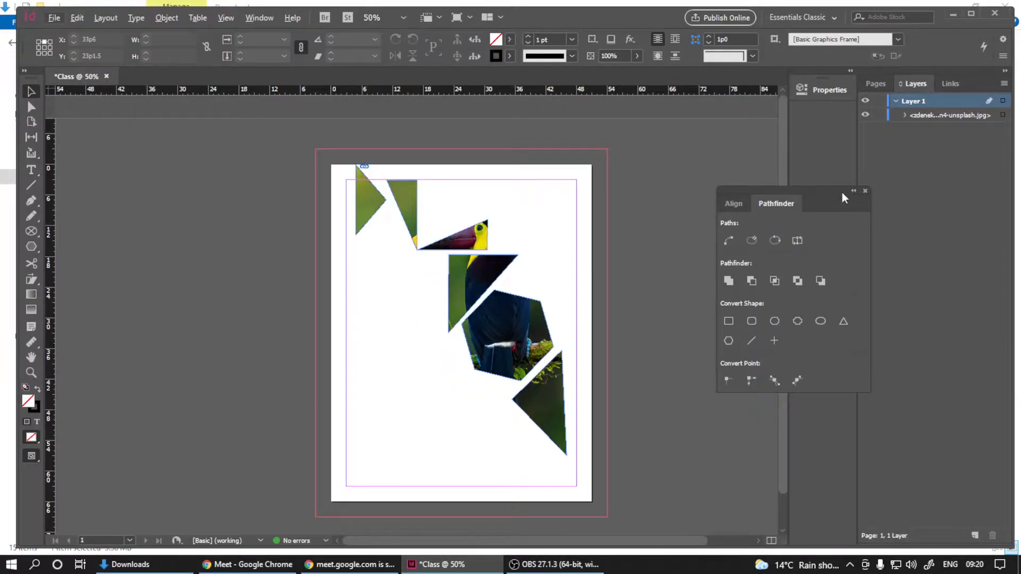
pyautogui.click(864, 191)
pyautogui.click(509, 319)
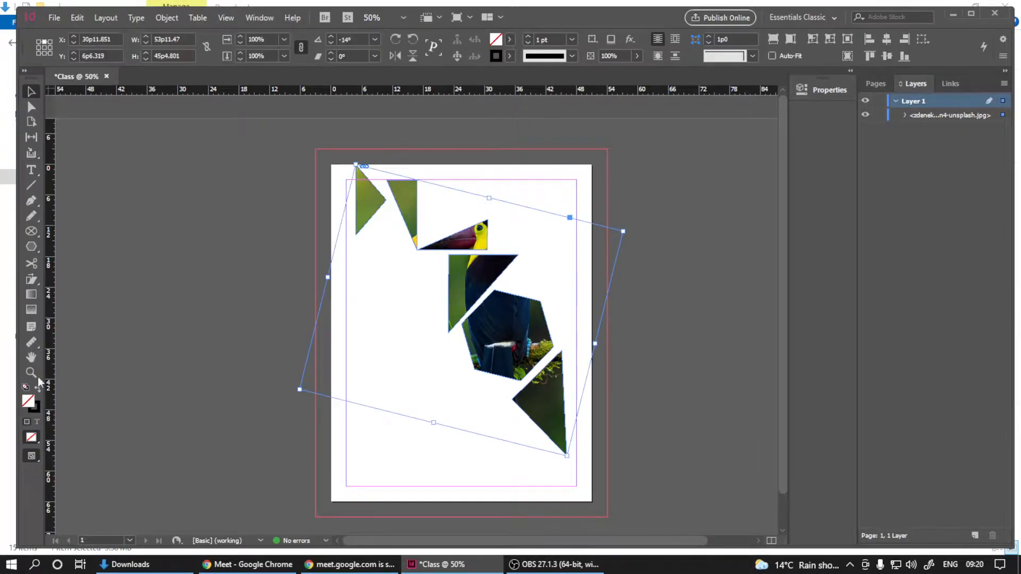
pyautogui.click(34, 410)
pyautogui.click(38, 441)
pyautogui.click(246, 345)
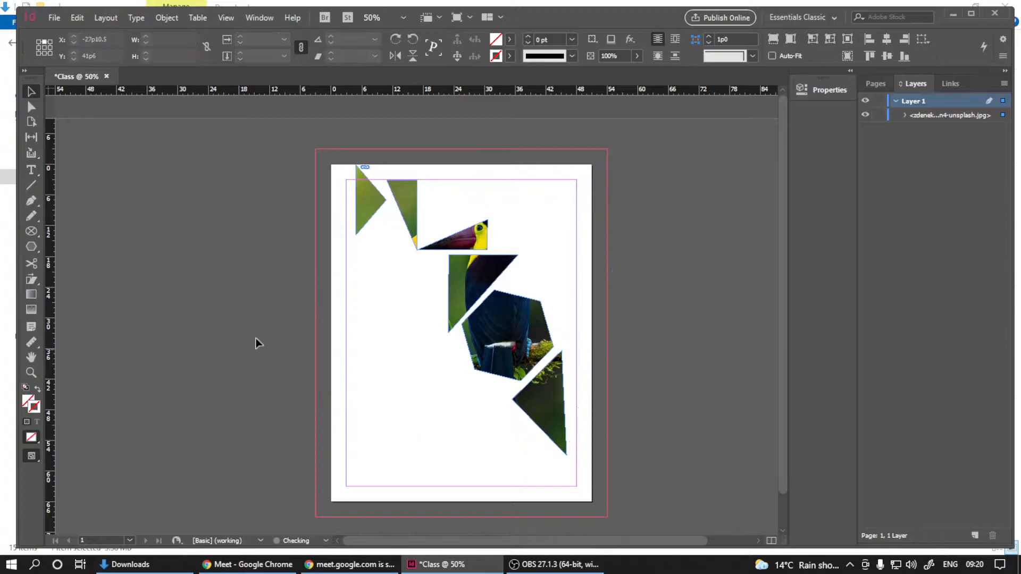
# Step: Preview the page without guides, and try moving the photo-filled shapes together off the page and back
pyautogui.scroll(-1, 270, 326)
pyautogui.hotkey('alt', 'w')
pyautogui.press('Escape')
pyautogui.press('w')
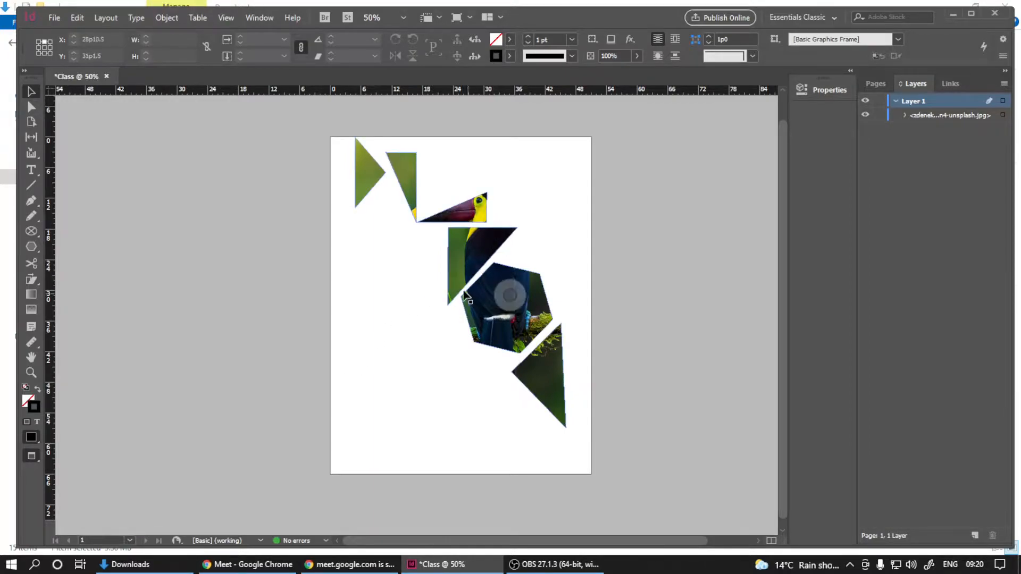
pyautogui.click(288, 317)
pyautogui.moveTo(288, 317); pyautogui.dragTo(223, 253)
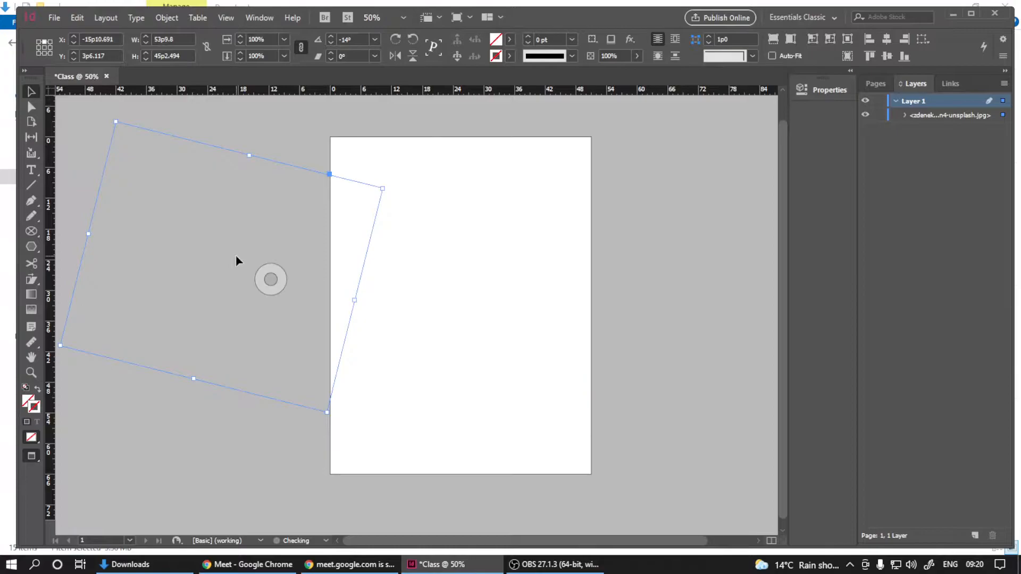
pyautogui.moveTo(301, 303); pyautogui.dragTo(540, 319)
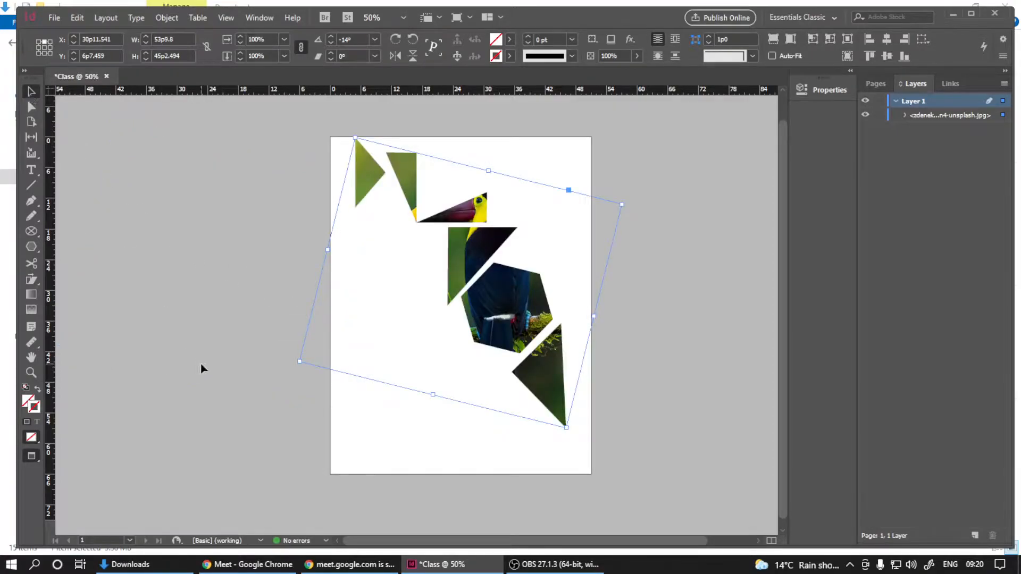
pyautogui.press('w')
# Step: Move the photo-filled shapes off the page onto the pasteboard to its right
pyautogui.click(256, 413)
pyautogui.scroll(-1, 258, 412)
pyautogui.scroll(1, 284, 375)
pyautogui.moveTo(396, 384); pyautogui.dragTo(349, 322)
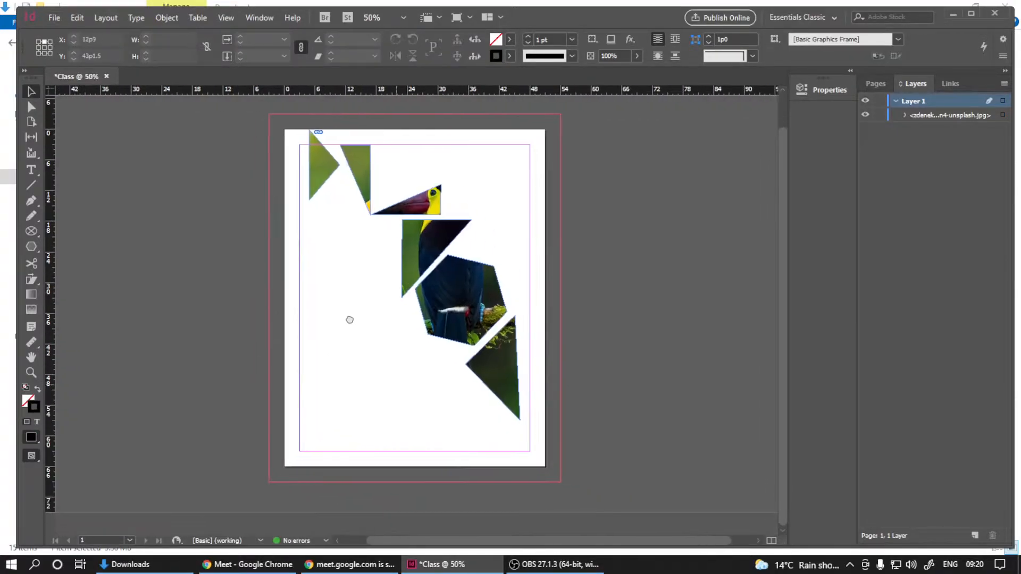
pyautogui.moveTo(461, 288); pyautogui.dragTo(702, 221)
# Step: Draw a gridified set of rectangles, four columns by four rows, filling the page margins at 45p0 by 60p0
pyautogui.moveTo(38, 256); pyautogui.dragTo(75, 261)
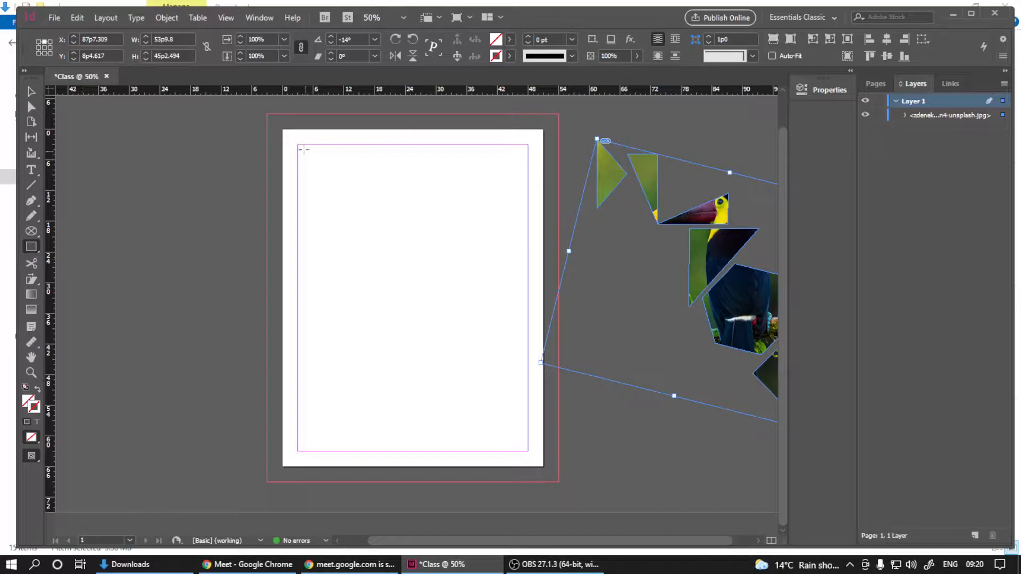
pyautogui.moveTo(298, 144); pyautogui.dragTo(366, 206)
pyautogui.press('Up')
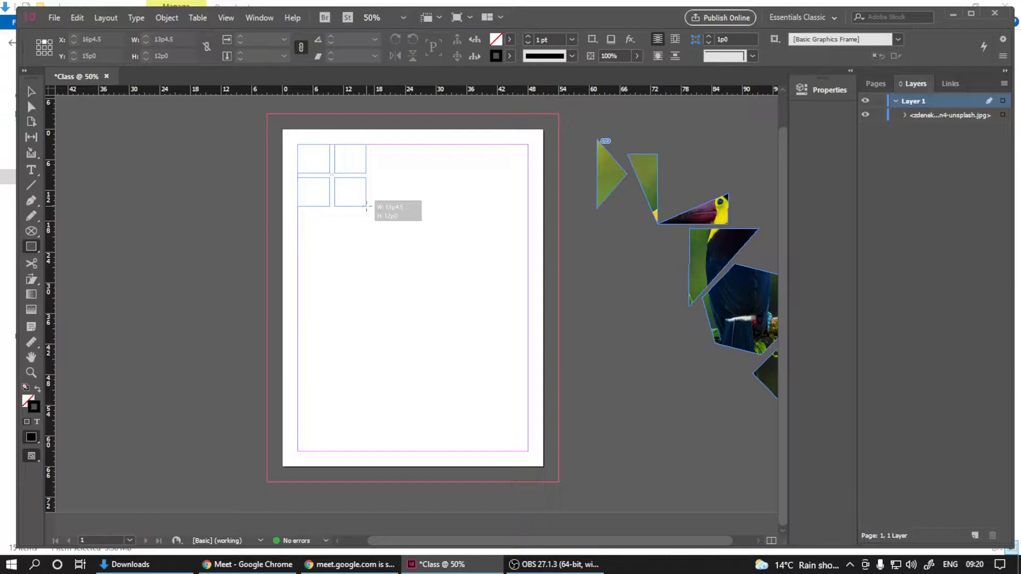
pyautogui.press('Left')
pyautogui.moveTo(366, 205); pyautogui.dragTo(528, 451)
pyautogui.press('Down')
pyautogui.press('Up')
pyautogui.press('Up')
pyautogui.press('Up')
pyautogui.press('Right')
pyautogui.press('Right')
pyautogui.press('Right')
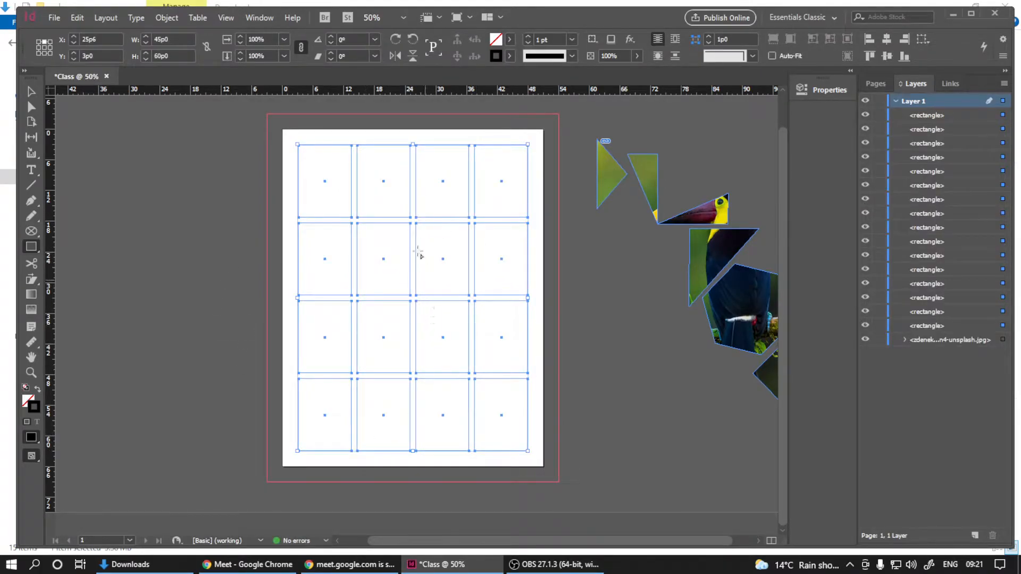
# Step: Combine the sixteen grid rectangles into one compound path with Pathfinder Add, and close the Pathfinder panel
pyautogui.click(259, 17)
pyautogui.moveTo(434, 239)
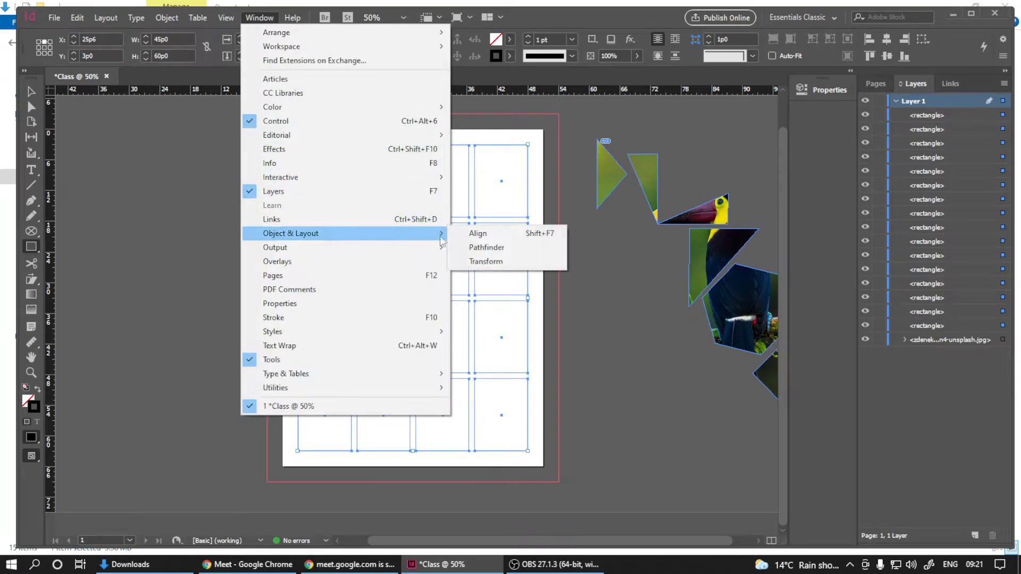
pyautogui.click(486, 247)
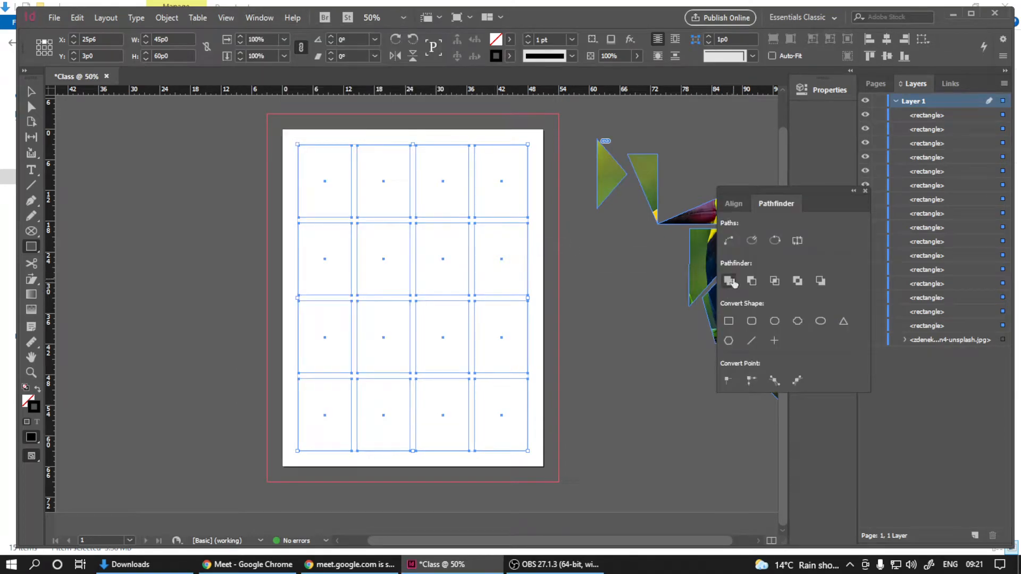
pyautogui.click(730, 280)
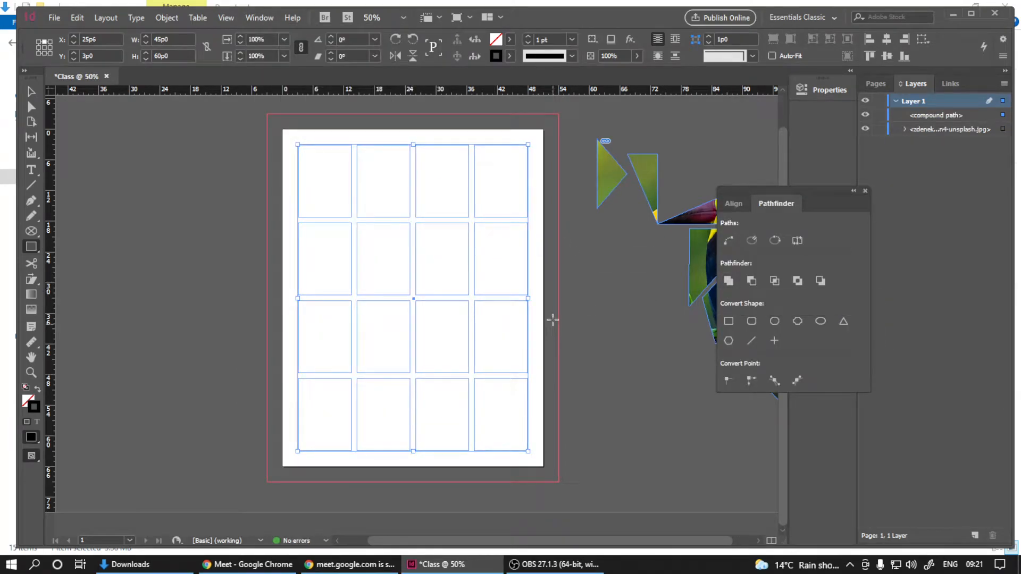
pyautogui.click(865, 191)
pyautogui.click(495, 305)
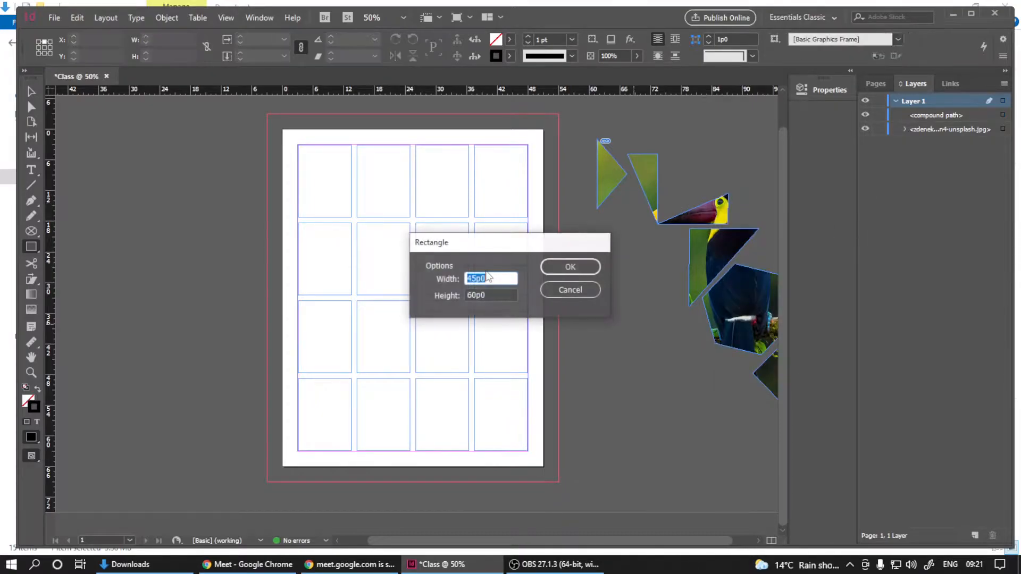
pyautogui.click(569, 292)
# Step: Switch to File Explorer and place the autumn tree photo from Downloads into the grid compound path
pyautogui.click(143, 564)
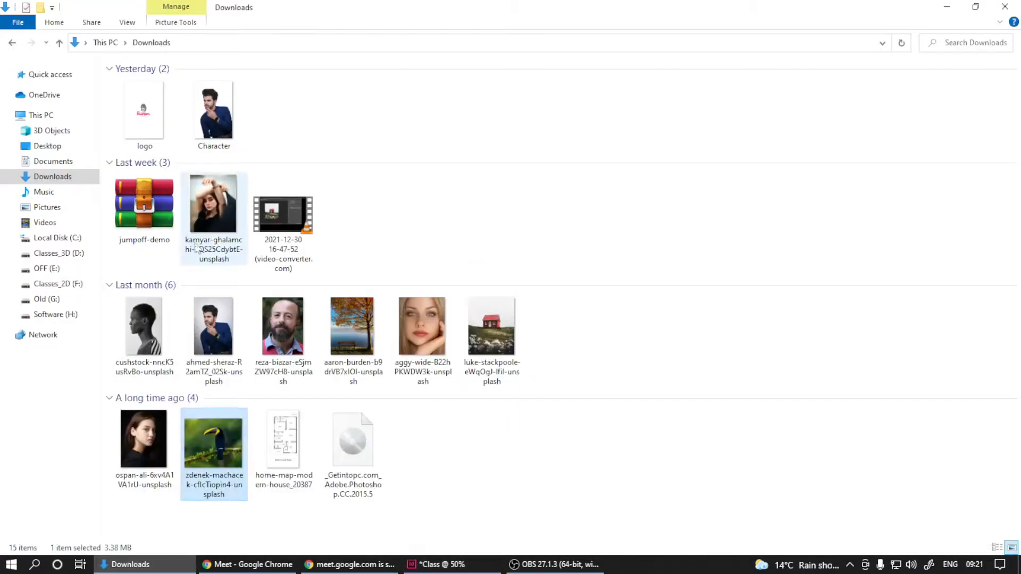
pyautogui.click(350, 344)
pyautogui.moveTo(353, 327); pyautogui.dragTo(432, 292)
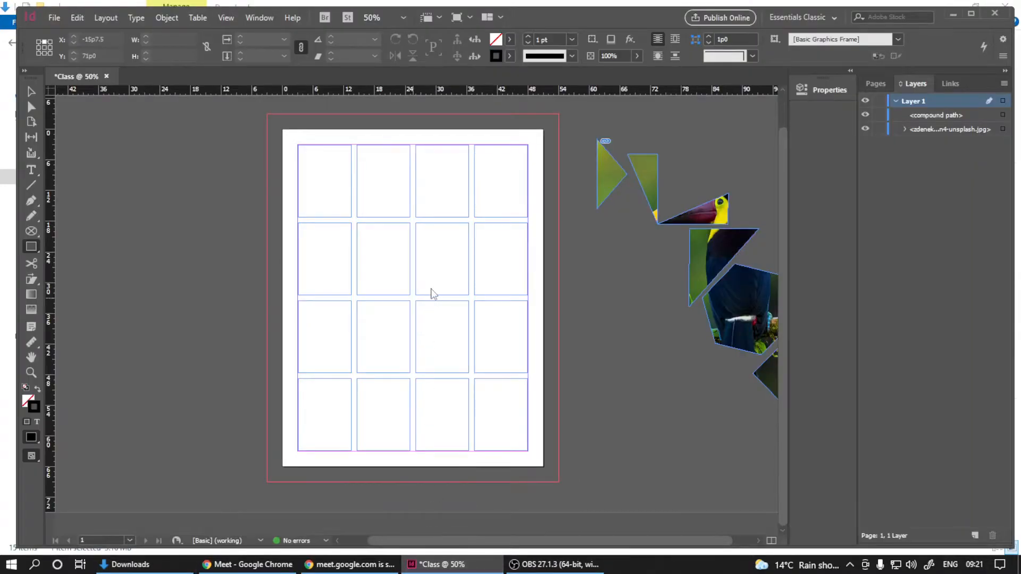
pyautogui.press('v')
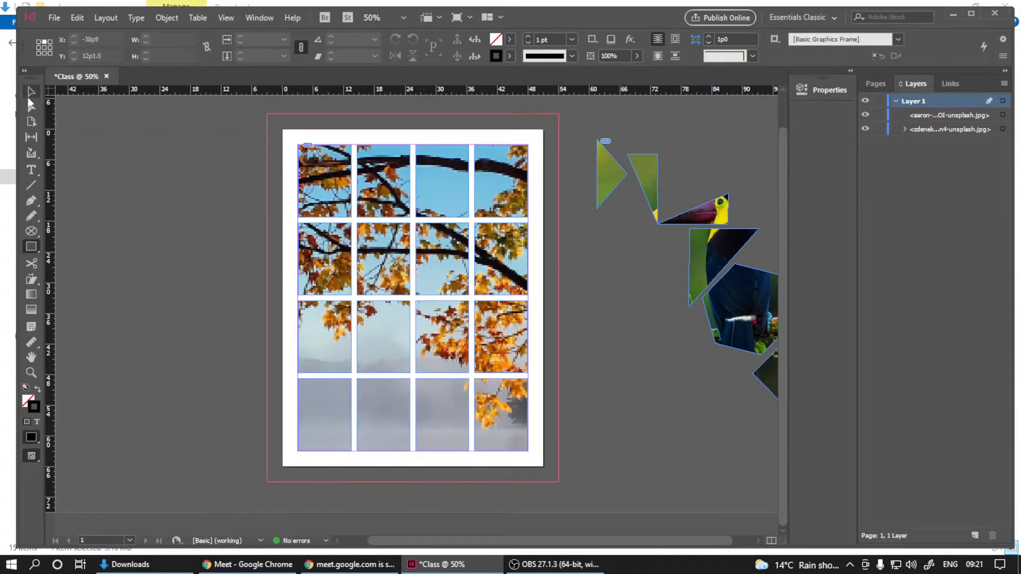
pyautogui.click(228, 374)
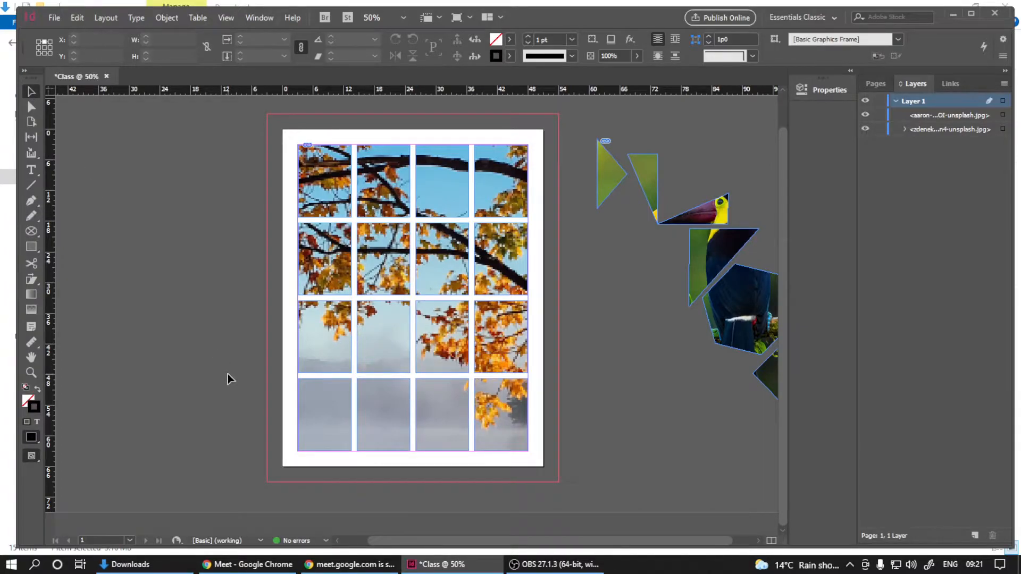
pyautogui.click(305, 317)
pyautogui.click(210, 323)
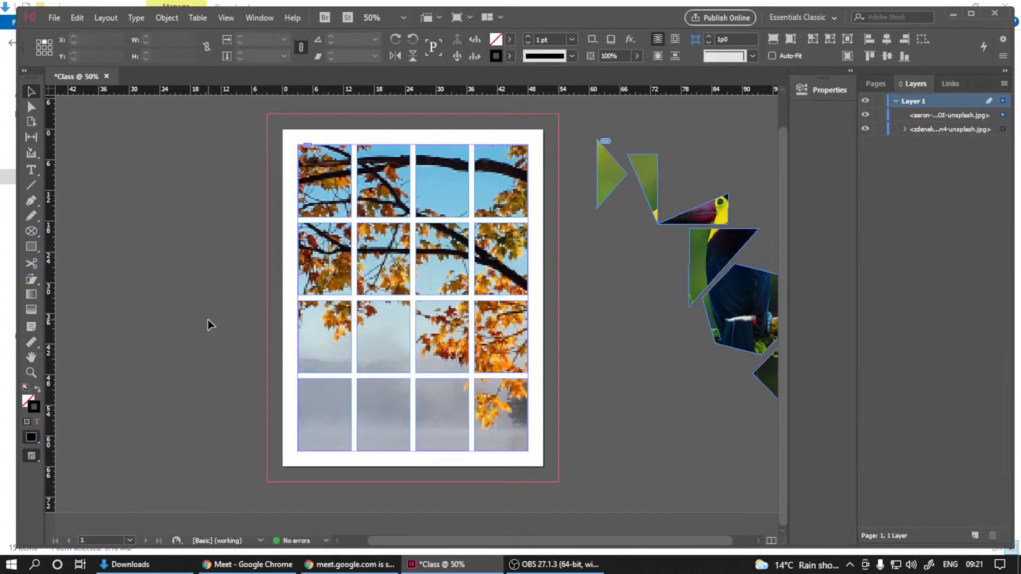
# Step: Scale the autumn tree photo inside the grid to about 24.7% (62p3 by 83p0) so the tree and bench fit the page
pyautogui.click(414, 302)
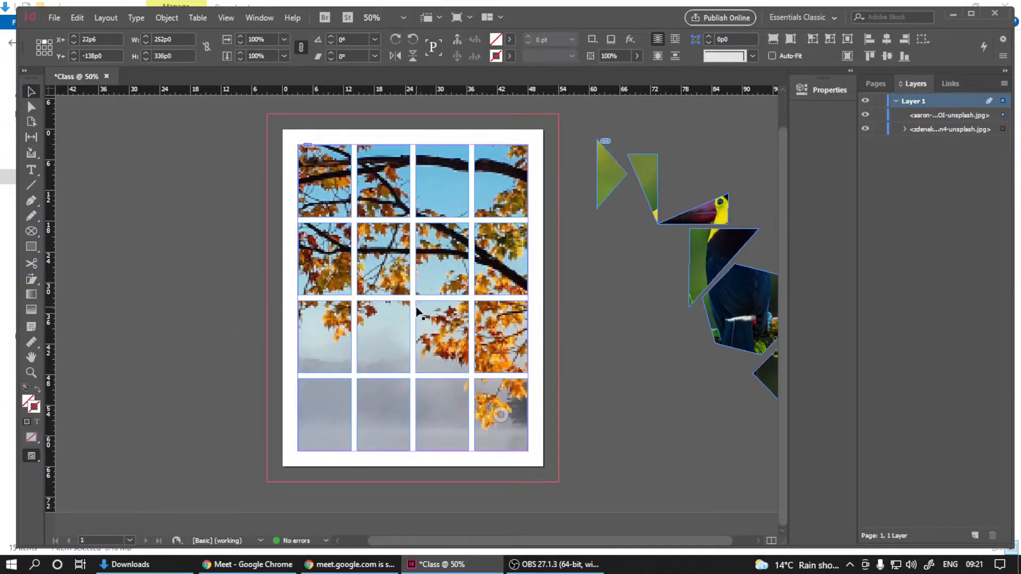
pyautogui.hotkey('ctrl', '-')
pyautogui.hotkey('ctrl', '-')
pyautogui.hotkey('ctrl', '-')
pyautogui.hotkey('ctrl', '-')
pyautogui.hotkey('ctrl', '-')
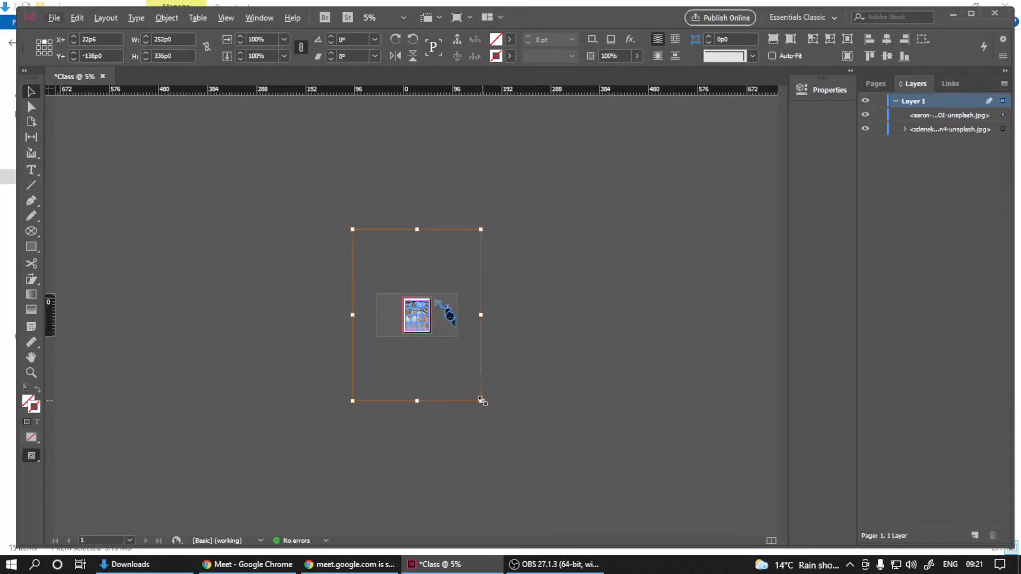
pyautogui.moveTo(482, 400); pyautogui.dragTo(432, 339)
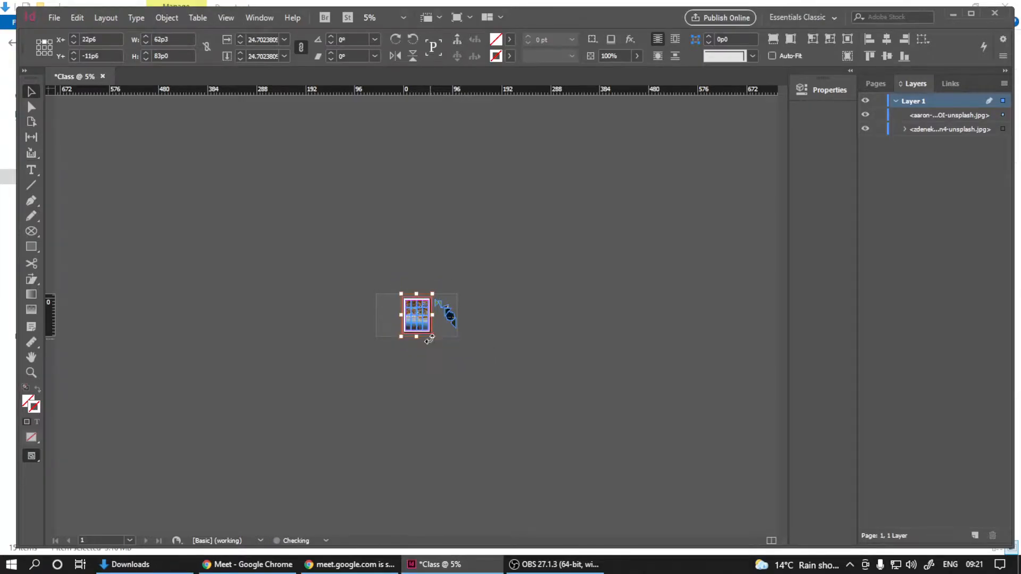
pyautogui.scroll(4, 419, 328)
pyautogui.scroll(-2, 412, 320)
pyautogui.click(287, 312)
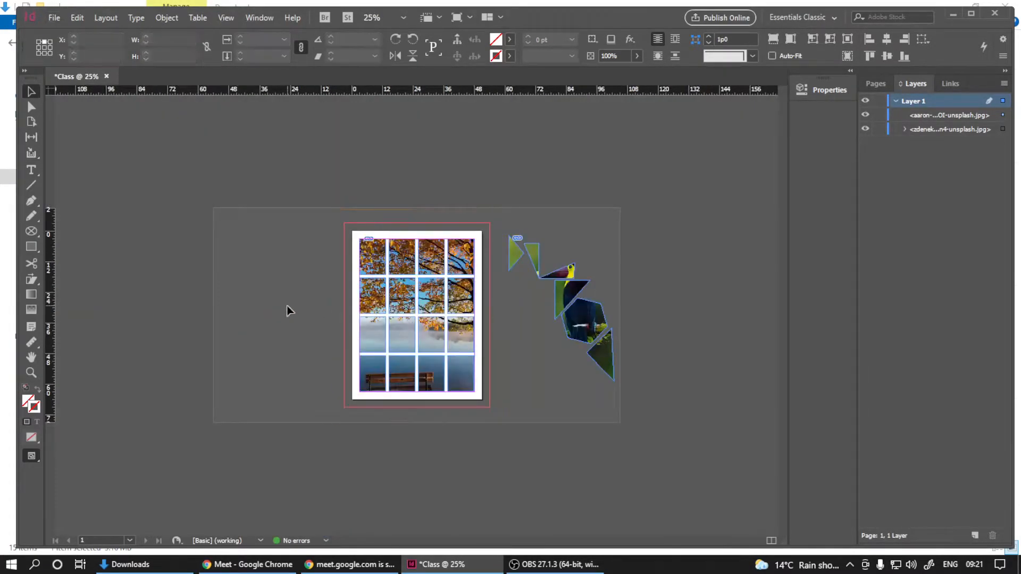
pyautogui.scroll(2, 387, 331)
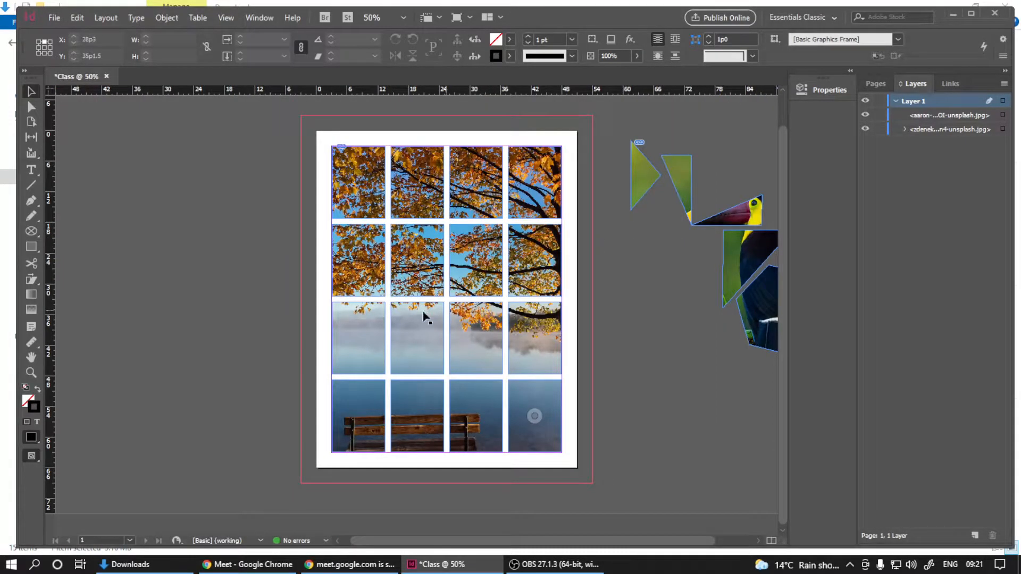
# Step: Move the autumn photo grid down past the page's lower right corner to clear the page's upper area
pyautogui.scroll(-2, 420, 335)
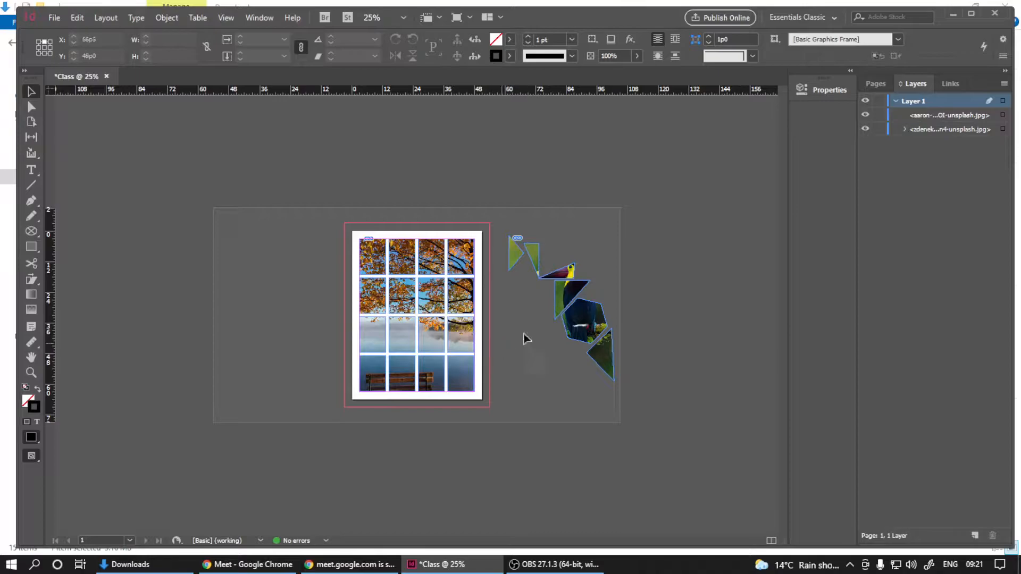
pyautogui.scroll(2, 516, 336)
pyautogui.moveTo(614, 368); pyautogui.dragTo(514, 331)
pyautogui.moveTo(341, 214); pyautogui.dragTo(485, 398)
# Step: Add a text frame about 7p6 by 6p3 in the page's upper part with the letter B, and fit the frame to its content
pyautogui.click(35, 171)
pyautogui.moveTo(321, 200); pyautogui.dragTo(359, 232)
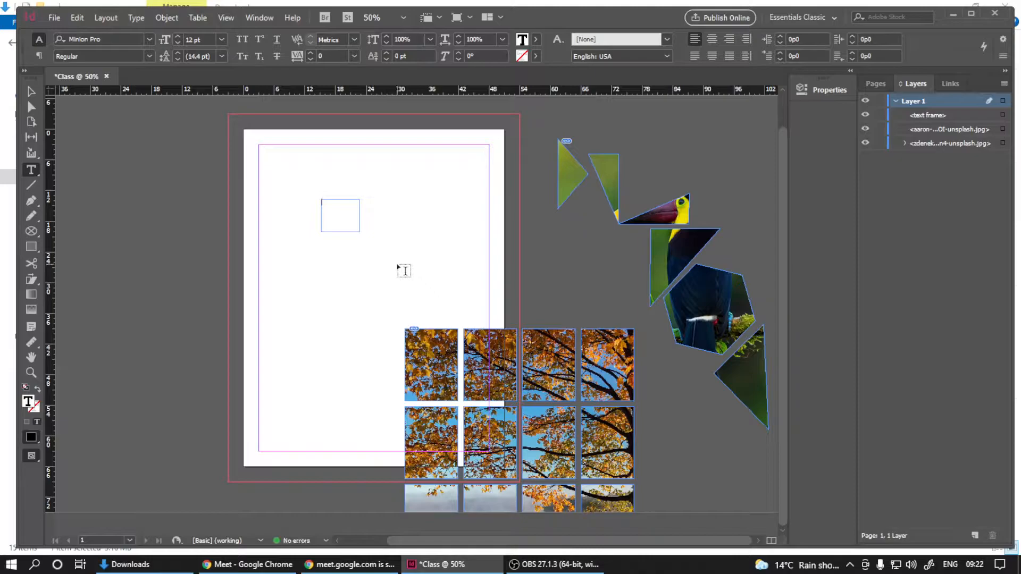
pyautogui.click(31, 92)
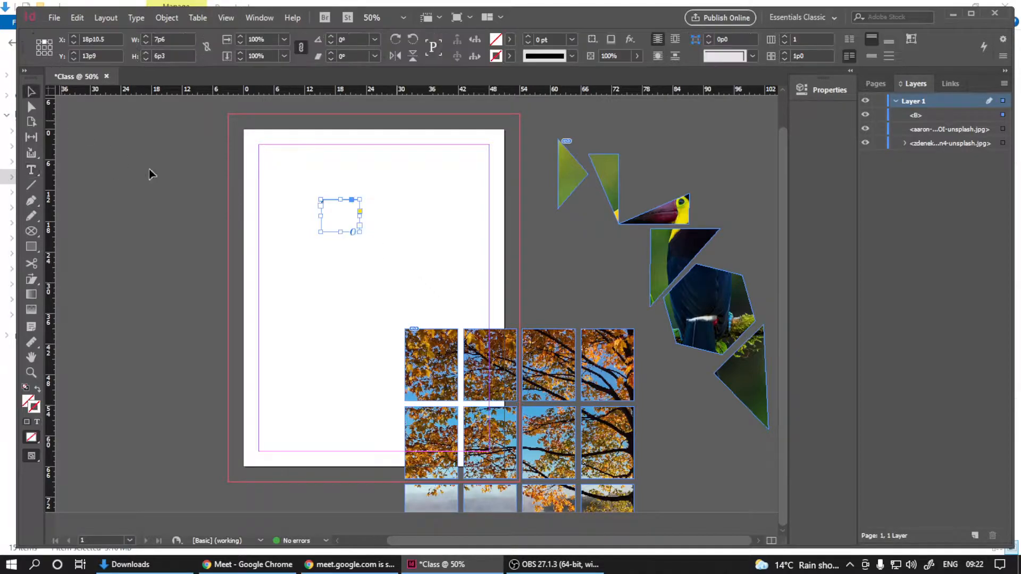
pyautogui.rightClick(334, 220)
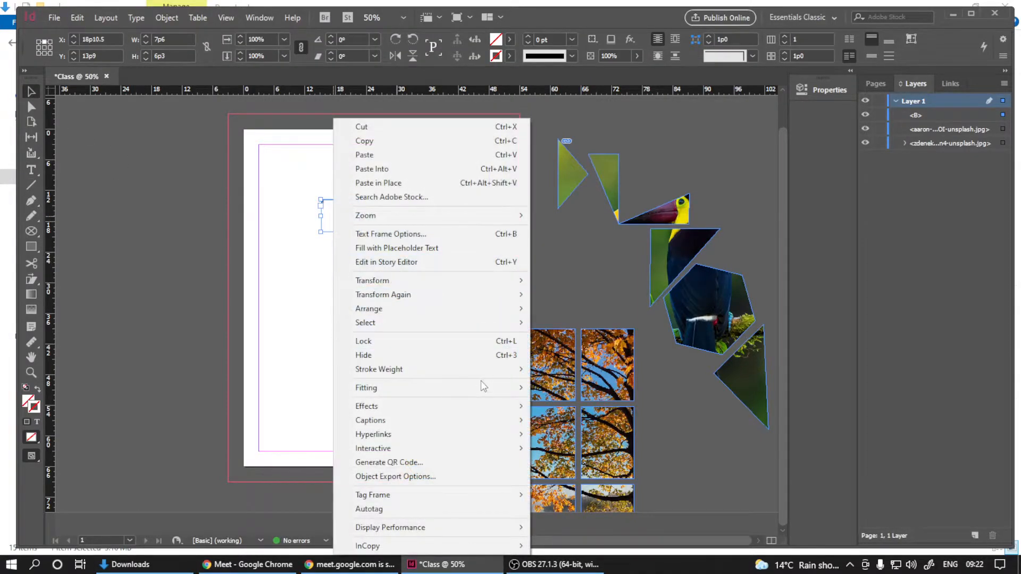
pyautogui.moveTo(524, 387)
pyautogui.click(564, 387)
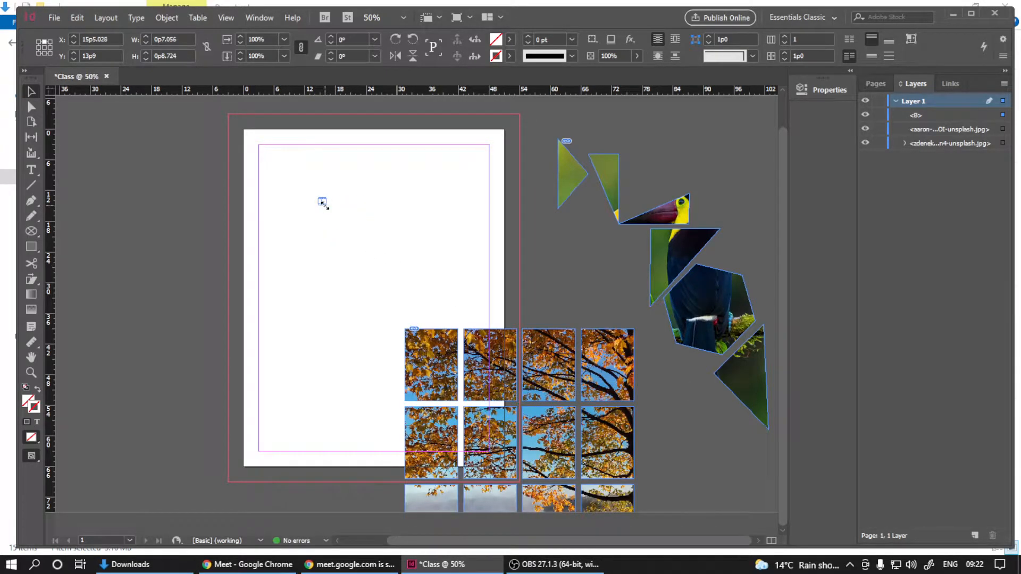
# Step: Scale the letter B with its frame to about 21p10 by 22p7 and move it to about X 23p10, Y 7p6
pyautogui.moveTo(322, 202); pyautogui.dragTo(386, 273)
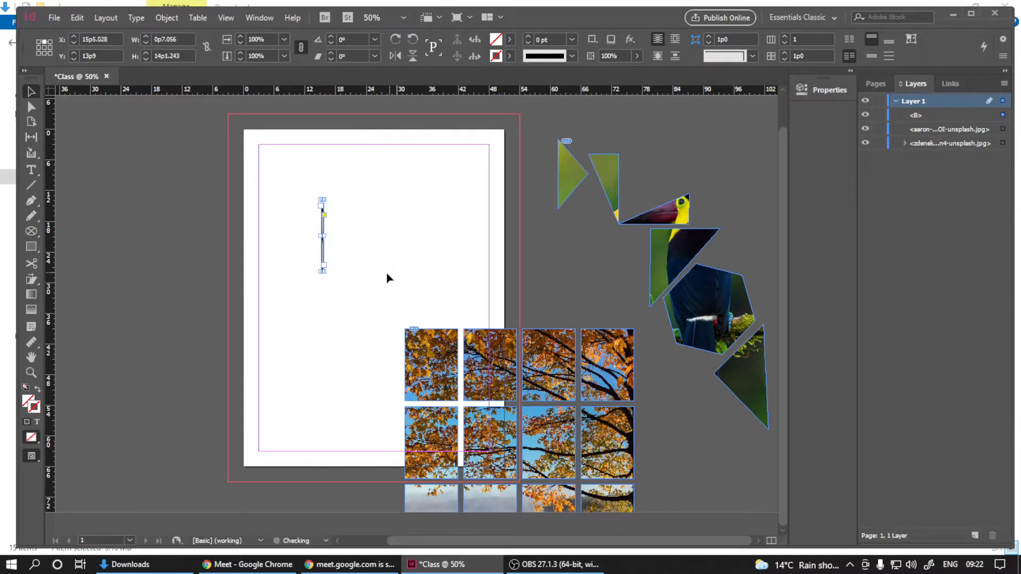
pyautogui.hotkey('ctrl', 'z')
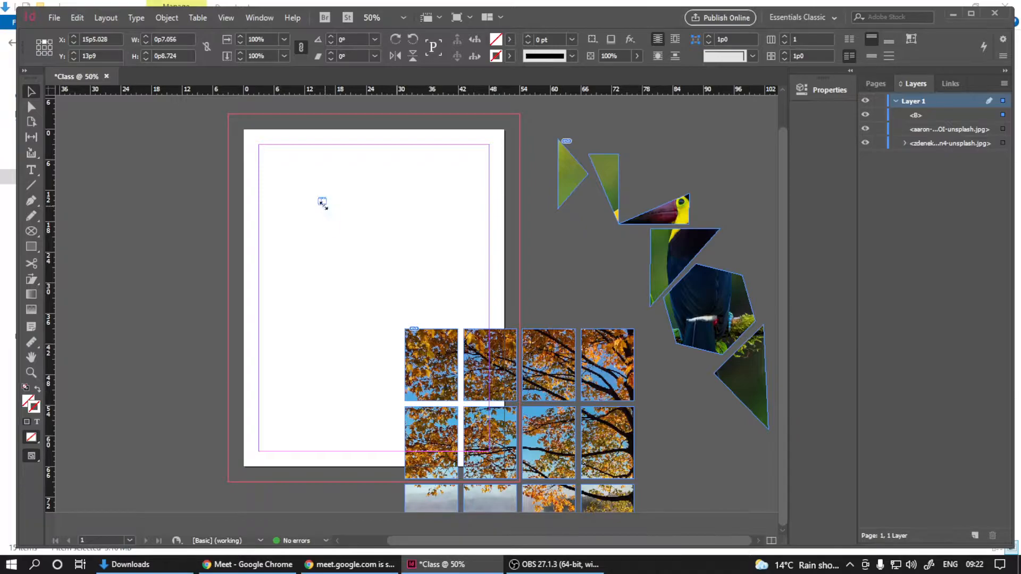
pyautogui.scroll(6, 326, 207)
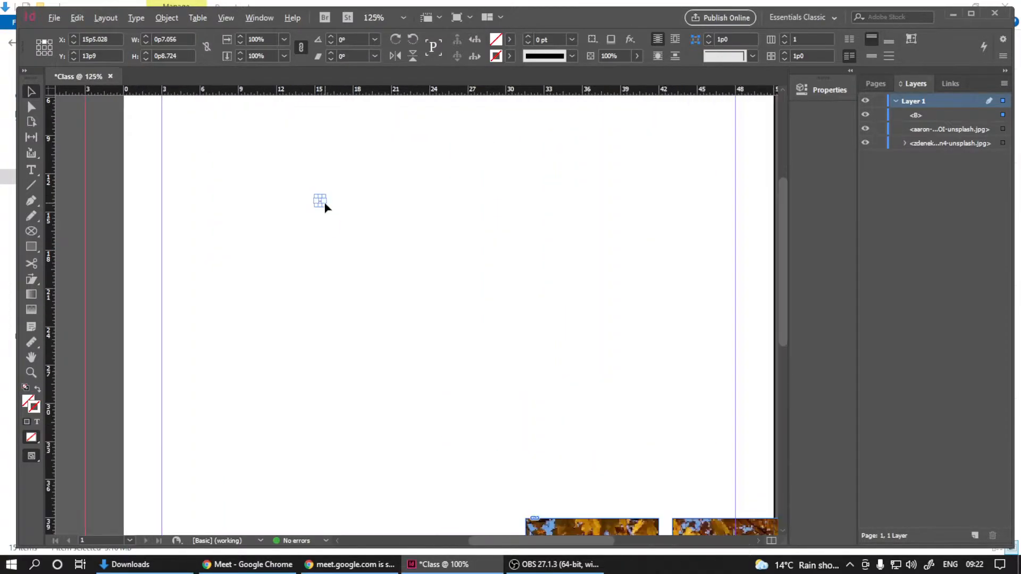
pyautogui.moveTo(322, 215); pyautogui.dragTo(563, 454)
pyautogui.scroll(-4, 396, 293)
pyautogui.scroll(-3, 400, 294)
pyautogui.scroll(2, 408, 310)
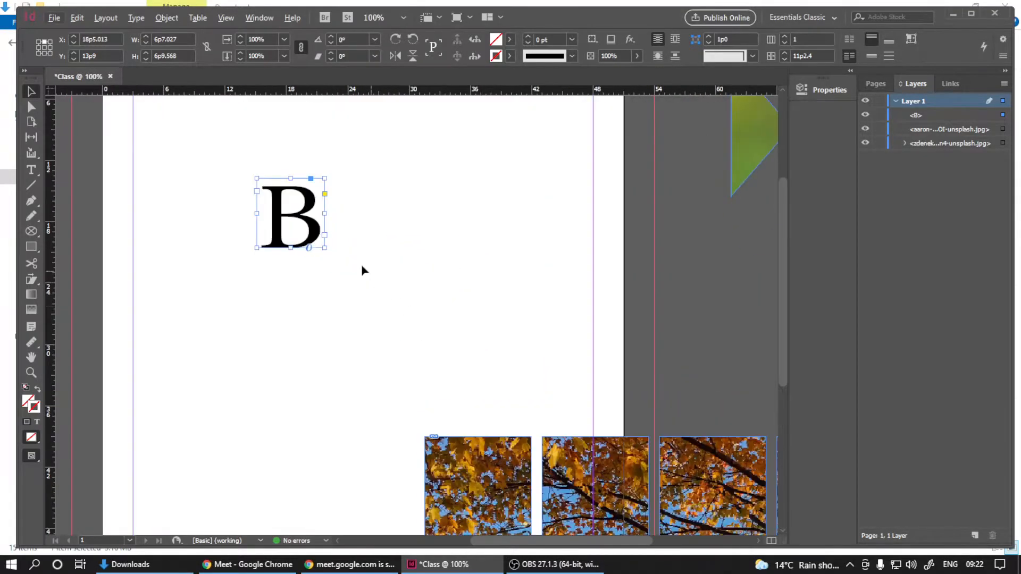
pyautogui.moveTo(325, 247); pyautogui.dragTo(480, 410)
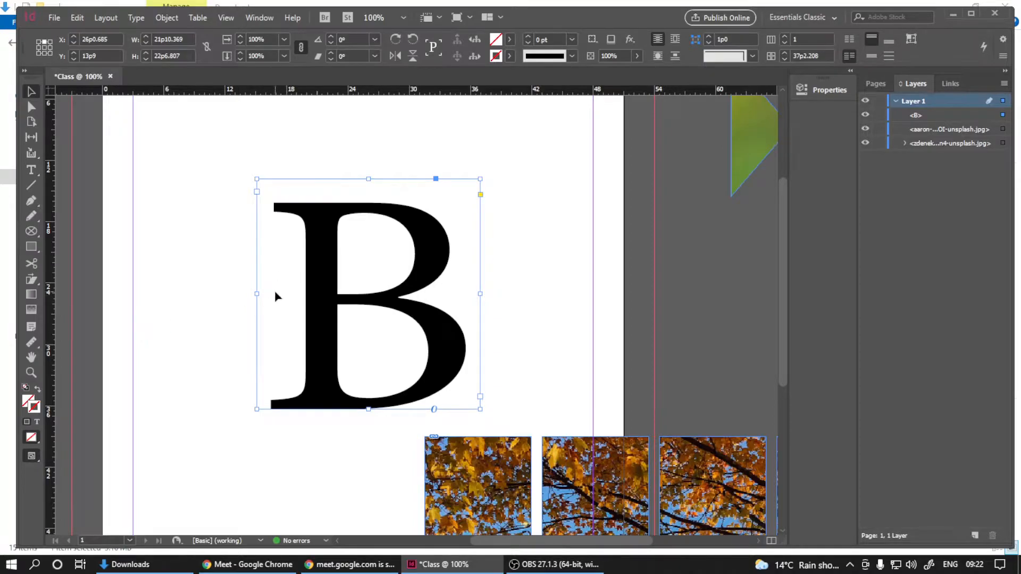
pyautogui.moveTo(314, 304); pyautogui.dragTo(292, 240)
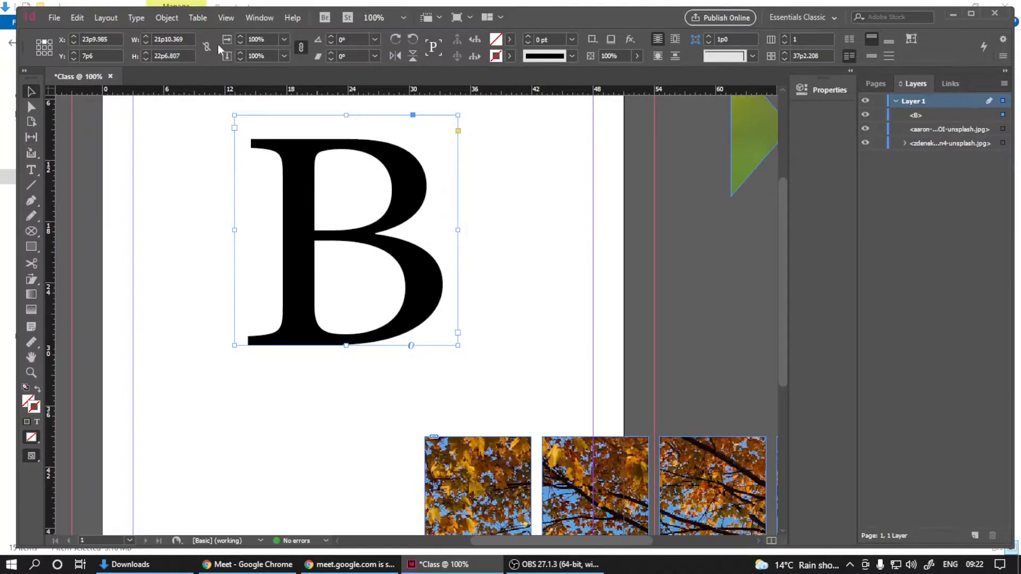
# Step: Convert the letter B to outlines and move it to about X 22p0, Y 11p2
pyautogui.click(136, 17)
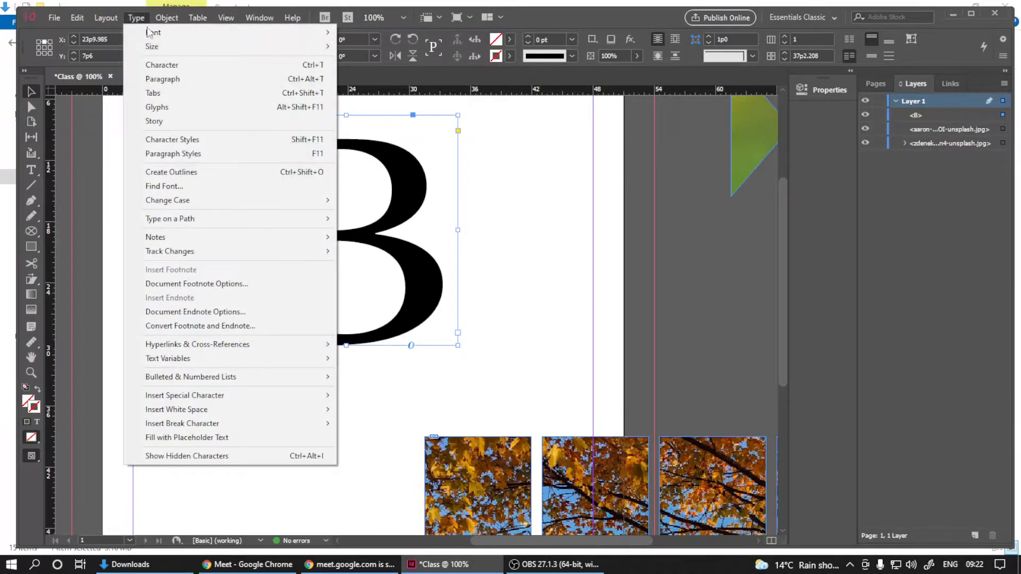
pyautogui.click(202, 171)
pyautogui.moveTo(303, 186); pyautogui.dragTo(285, 200)
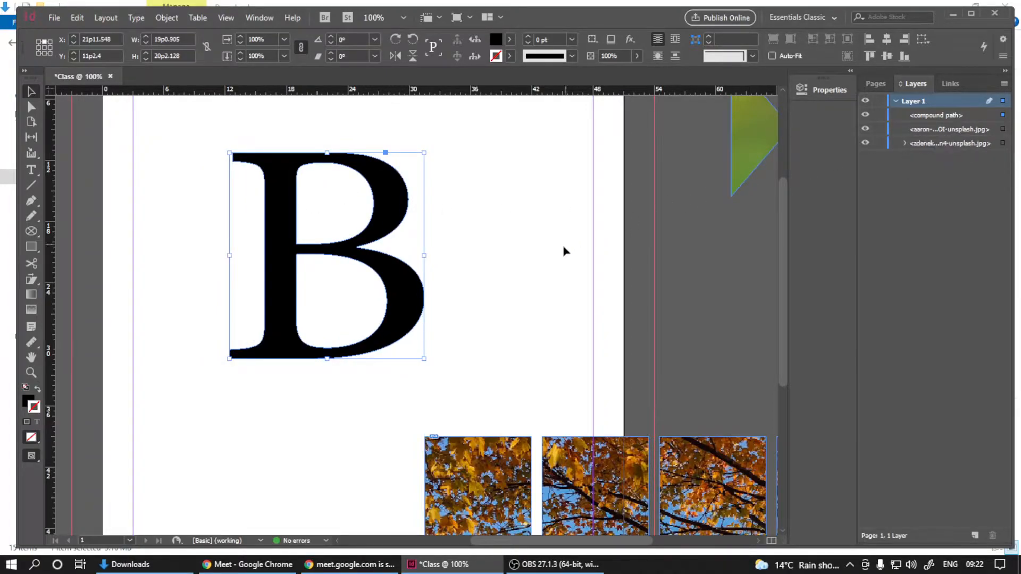
# Step: Switch to File Explorer and place the red house photo from Downloads into the outlined letter B
pyautogui.click(445, 223)
pyautogui.click(406, 212)
pyautogui.click(131, 565)
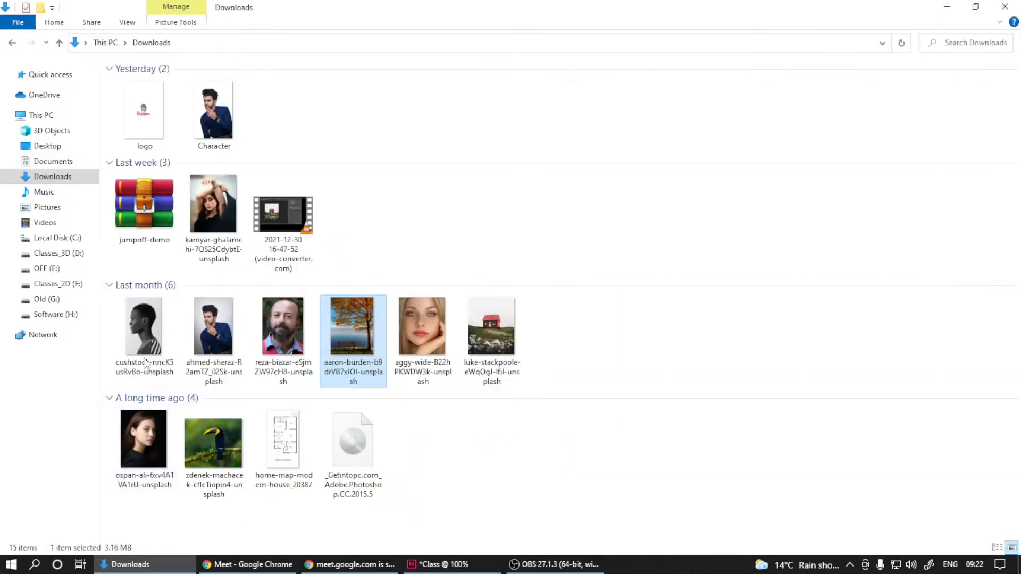
pyautogui.click(221, 202)
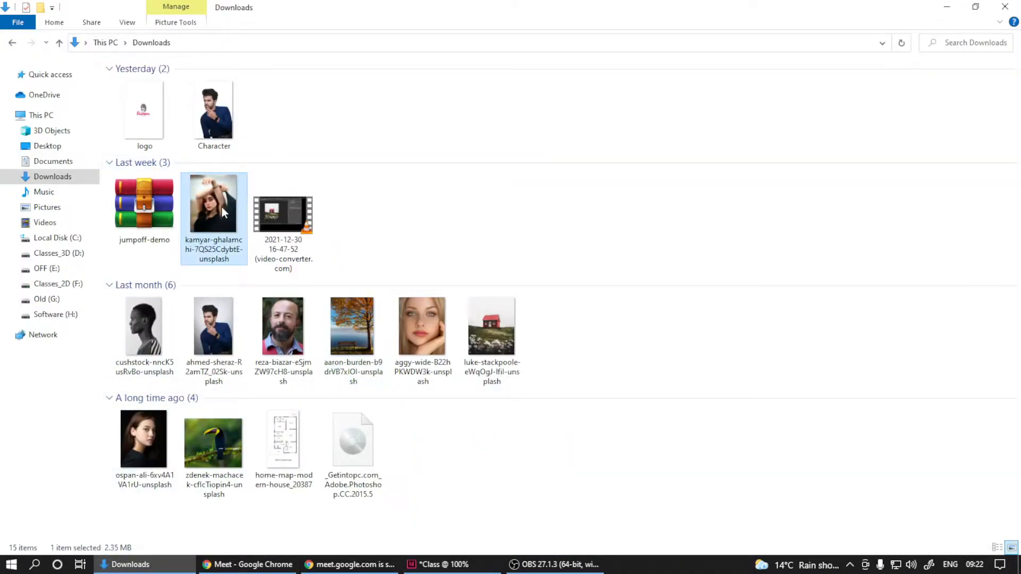
pyautogui.moveTo(506, 328); pyautogui.dragTo(285, 241)
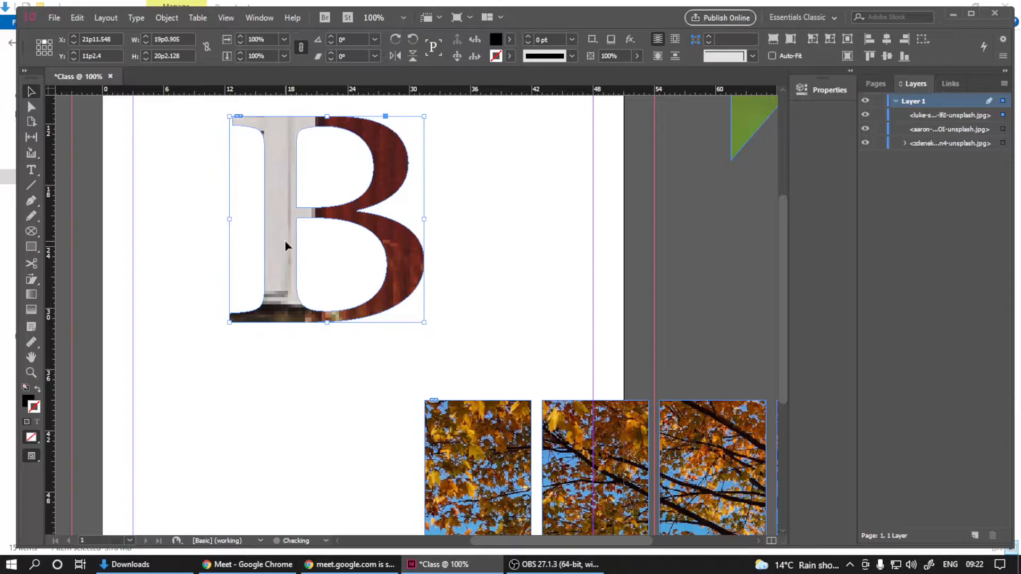
# Step: Shrink the red house photo inside the letter B to about 19p1 wide by 47p5 high
pyautogui.click(330, 228)
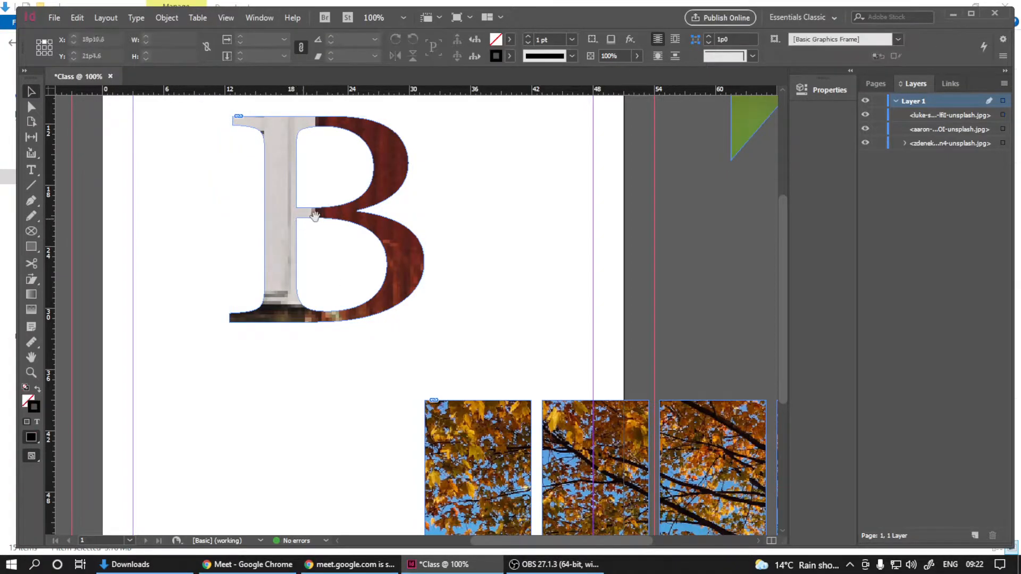
pyautogui.click(326, 221)
pyautogui.scroll(-3, 333, 250)
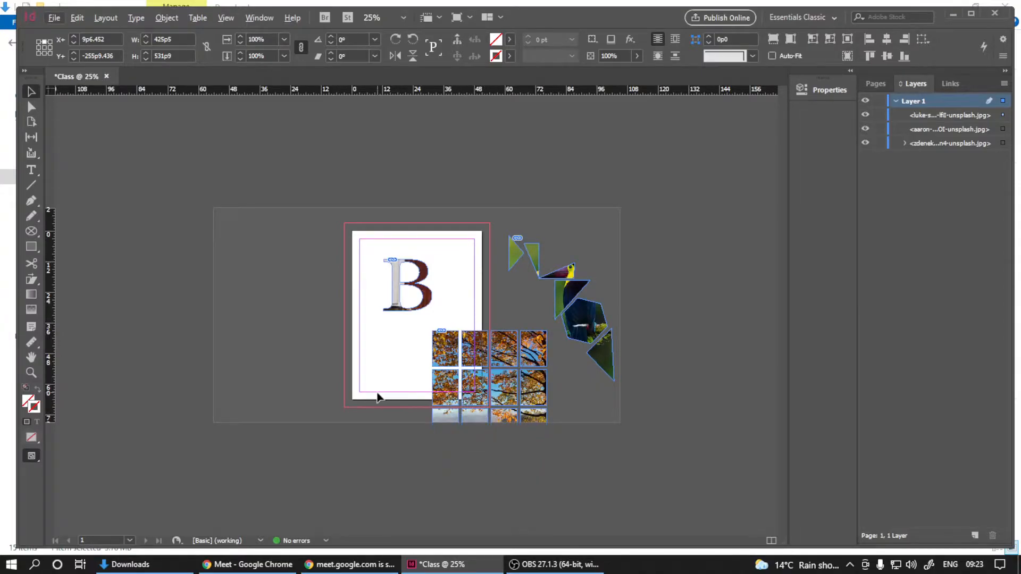
pyautogui.click(400, 287)
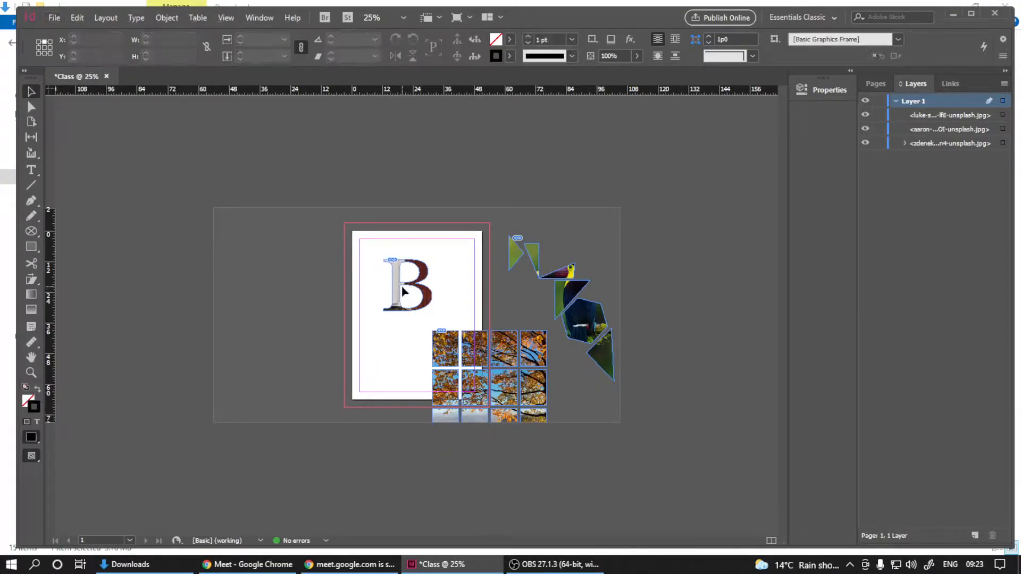
pyautogui.click(409, 290)
pyautogui.click(399, 285)
pyautogui.click(403, 287)
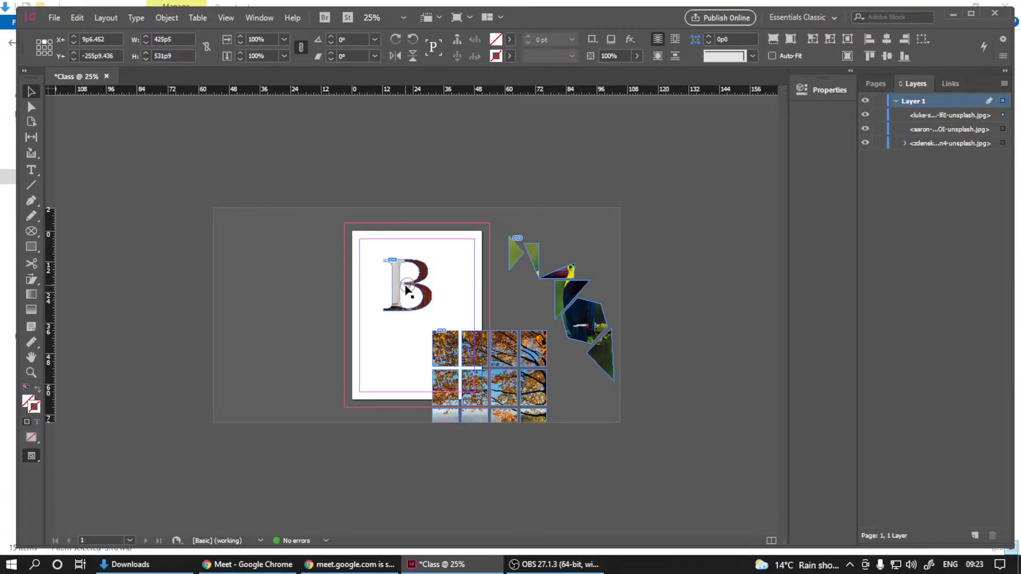
pyautogui.scroll(-1, 418, 307)
pyautogui.scroll(1, 418, 307)
pyautogui.scroll(-2, 415, 301)
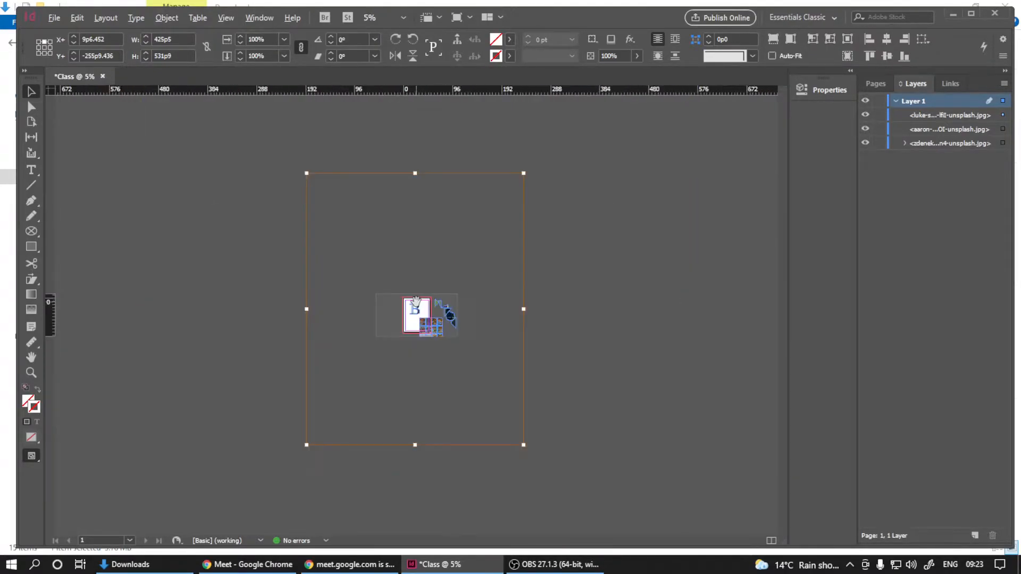
pyautogui.moveTo(523, 446); pyautogui.dragTo(419, 319)
pyautogui.scroll(4, 419, 318)
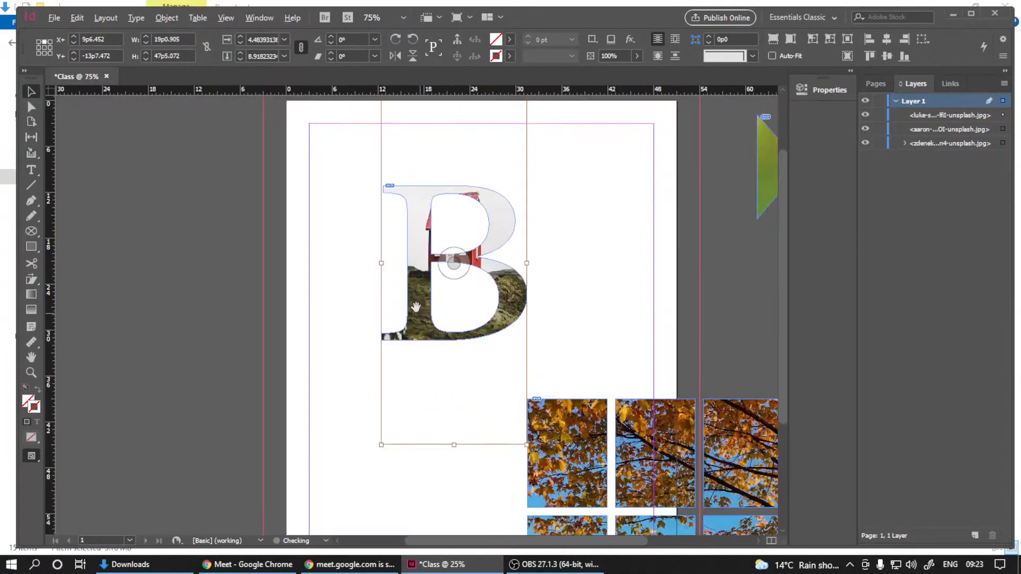
# Step: Compress the red house photo vertically from its lower and upper edges to fit the height of the letter B
pyautogui.scroll(1, 418, 295)
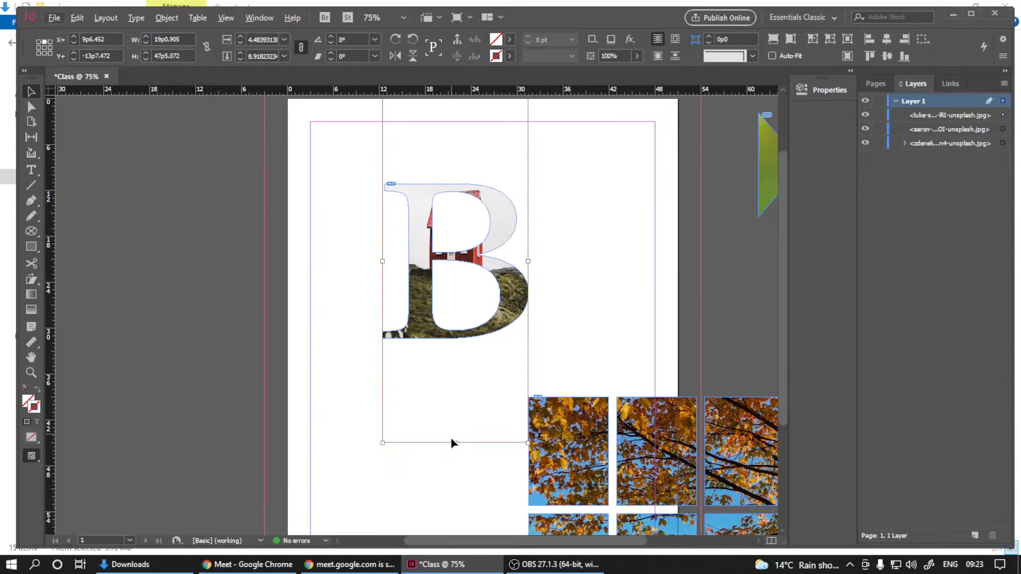
pyautogui.moveTo(455, 441); pyautogui.dragTo(455, 345)
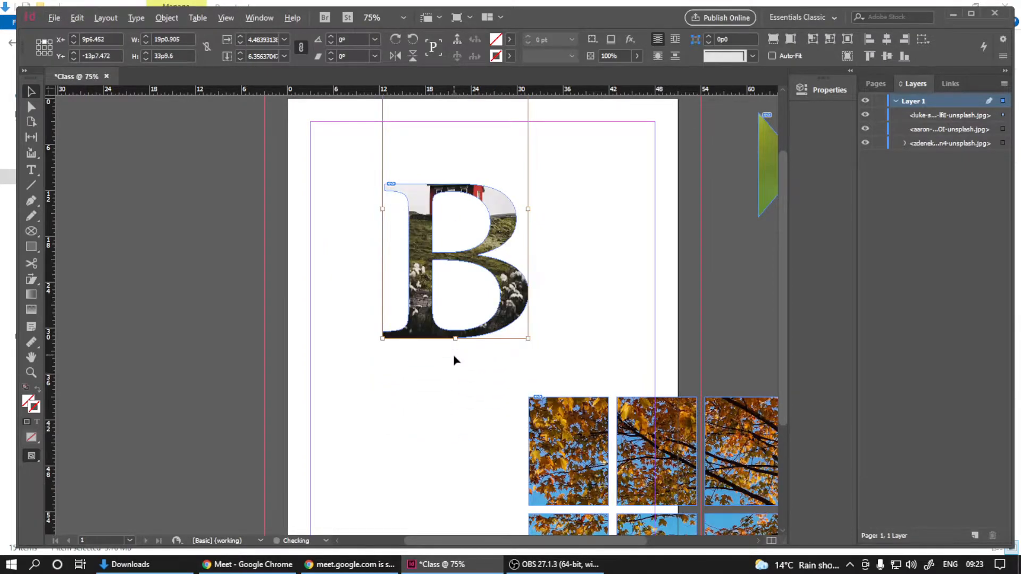
pyautogui.hotkey('ctrl', '-')
pyautogui.moveTo(422, 140); pyautogui.dragTo(423, 196)
pyautogui.click(296, 410)
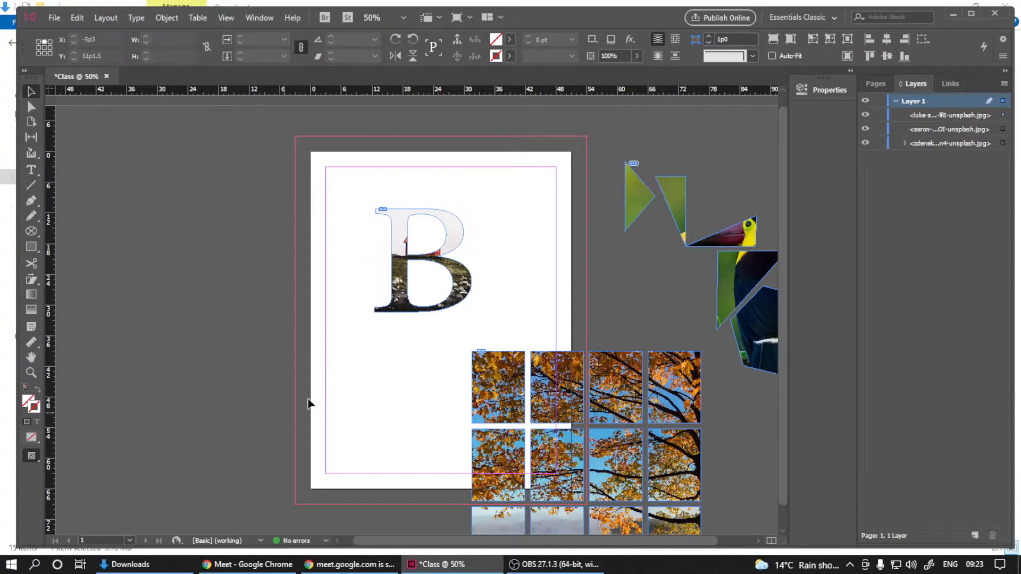
# Step: Move the photo-filled letter B into the upper left corner of the page margins, at about X 14p9, Y 4p0
pyautogui.hotkey('ctrl', '=')
pyautogui.hscroll(4, 360, 358)
pyautogui.moveTo(333, 351); pyautogui.dragTo(374, 372)
pyautogui.moveTo(351, 280)
pyautogui.mouseDown()
pyautogui.moveTo(404, 379)
pyautogui.moveTo(395, 321)
pyautogui.moveTo(357, 277)
pyautogui.mouseUp()
pyautogui.click(369, 429)
pyautogui.hotkey('ctrl', '-')
pyautogui.hotkey('ctrl', '=')
pyautogui.moveTo(413, 381); pyautogui.dragTo(441, 400)
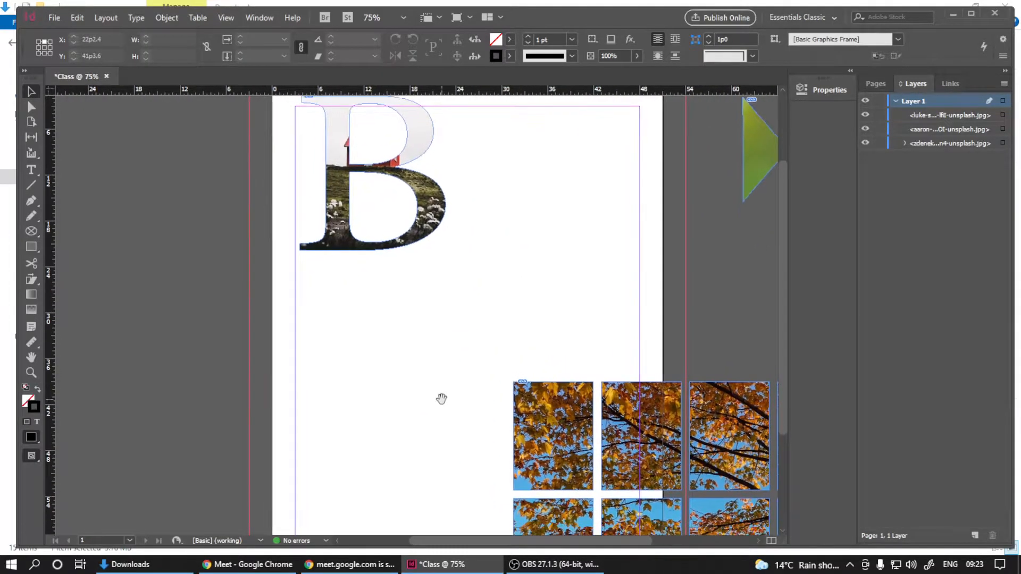
pyautogui.moveTo(335, 217); pyautogui.dragTo(349, 234)
pyautogui.moveTo(385, 355); pyautogui.dragTo(371, 312)
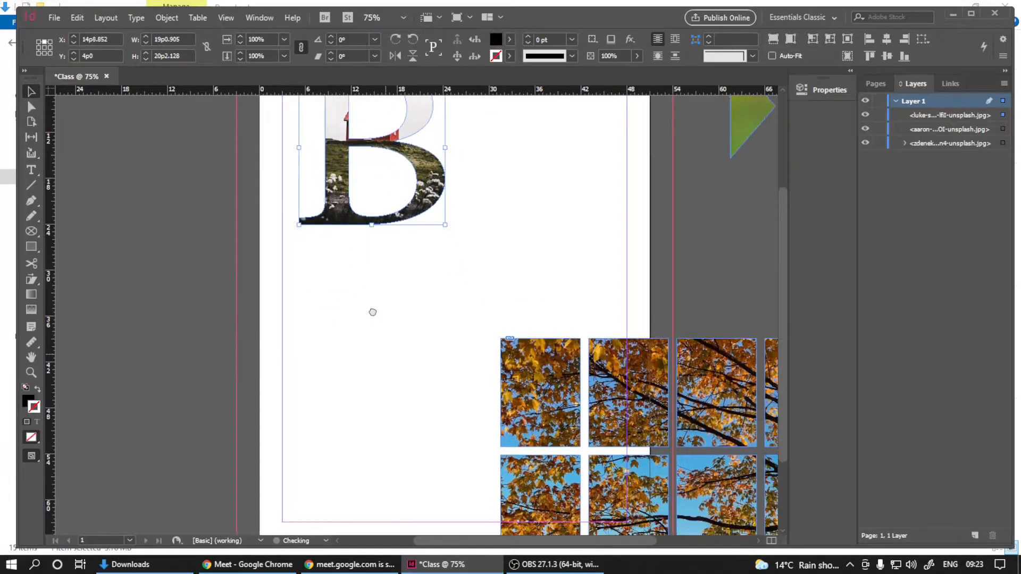
# Step: Draw a tall text frame below the letter B, reaching down almost to the page's lower margin
pyautogui.click(31, 171)
pyautogui.scroll(-1, 280, 249)
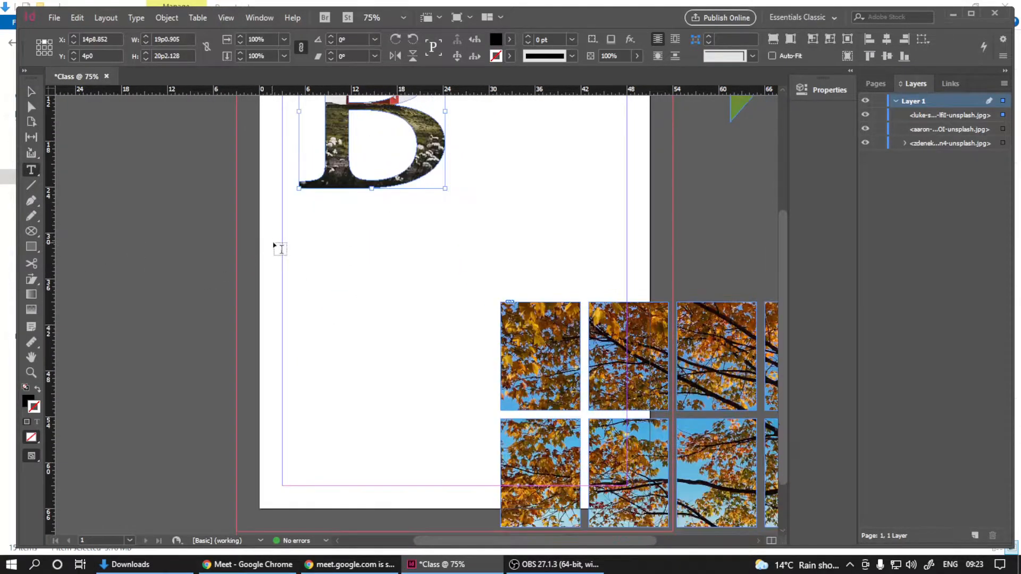
pyautogui.moveTo(295, 212); pyautogui.dragTo(483, 476)
# Step: Switch to Chrome and search Google for "typography" in a new tab
pyautogui.click(170, 565)
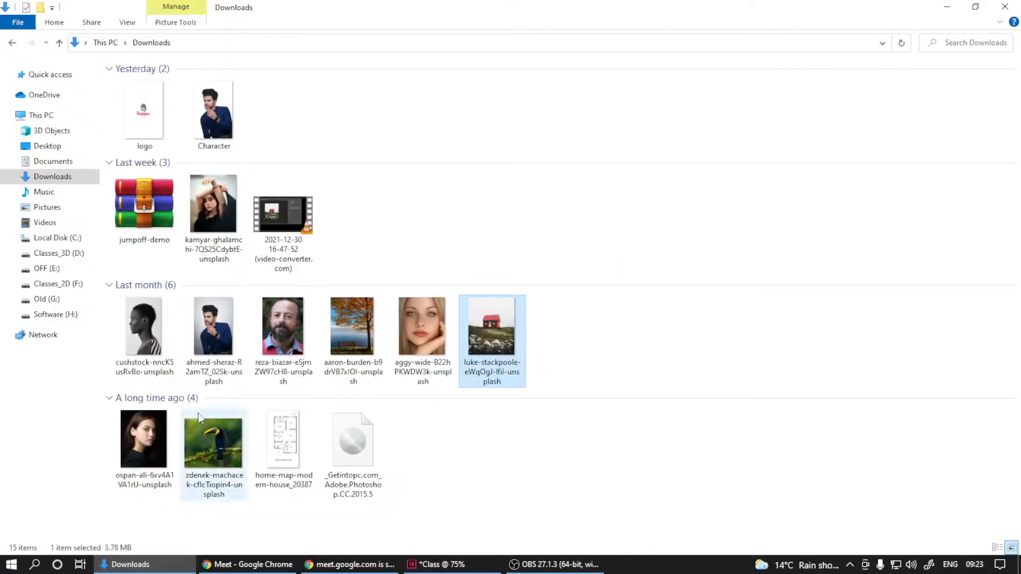
pyautogui.click(266, 567)
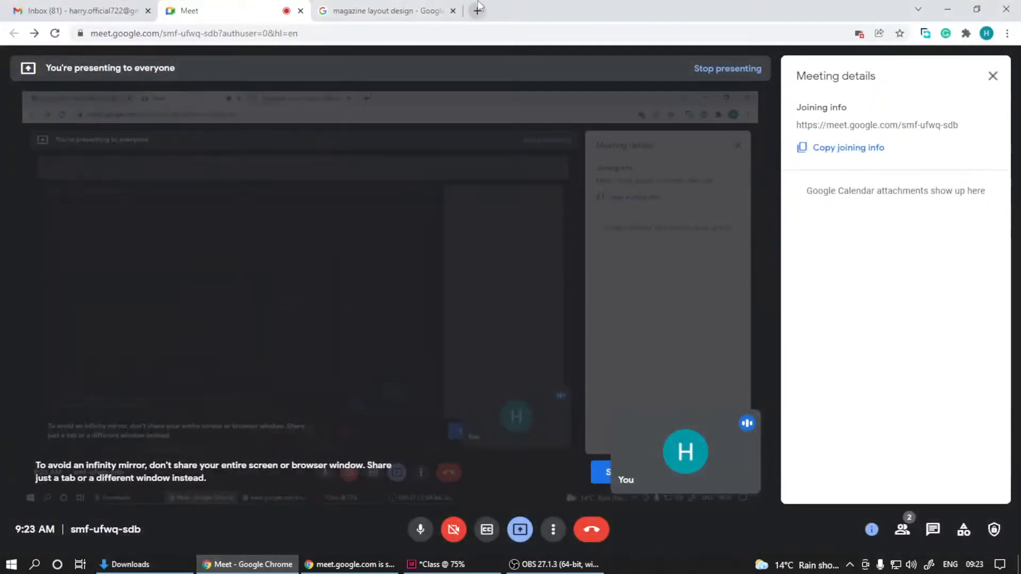
pyautogui.click(473, 10)
pyautogui.click(377, 243)
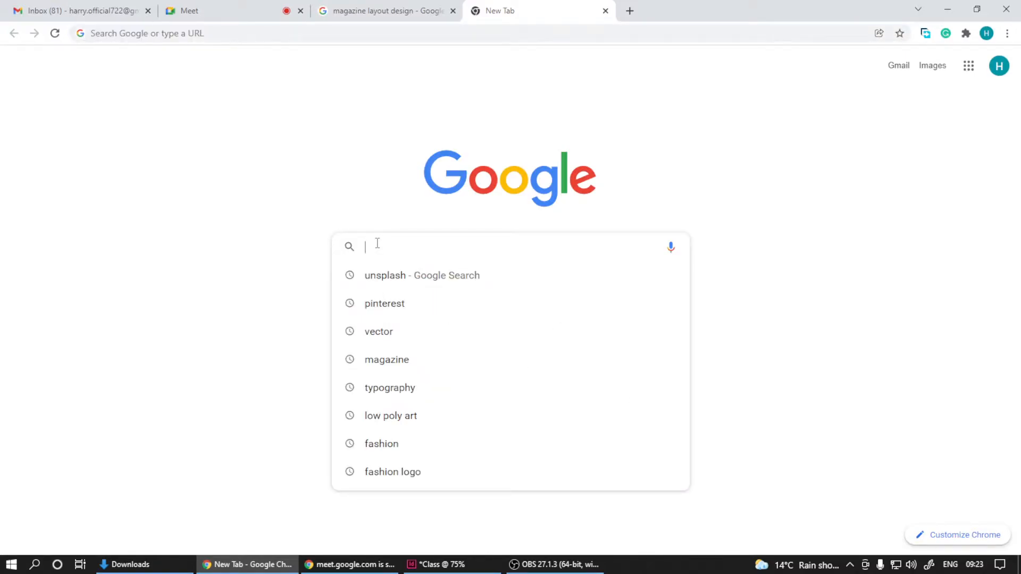
pyautogui.press('Down')
pyautogui.press('Down')
pyautogui.press('Down')
pyautogui.press('Down')
pyautogui.press('Down')
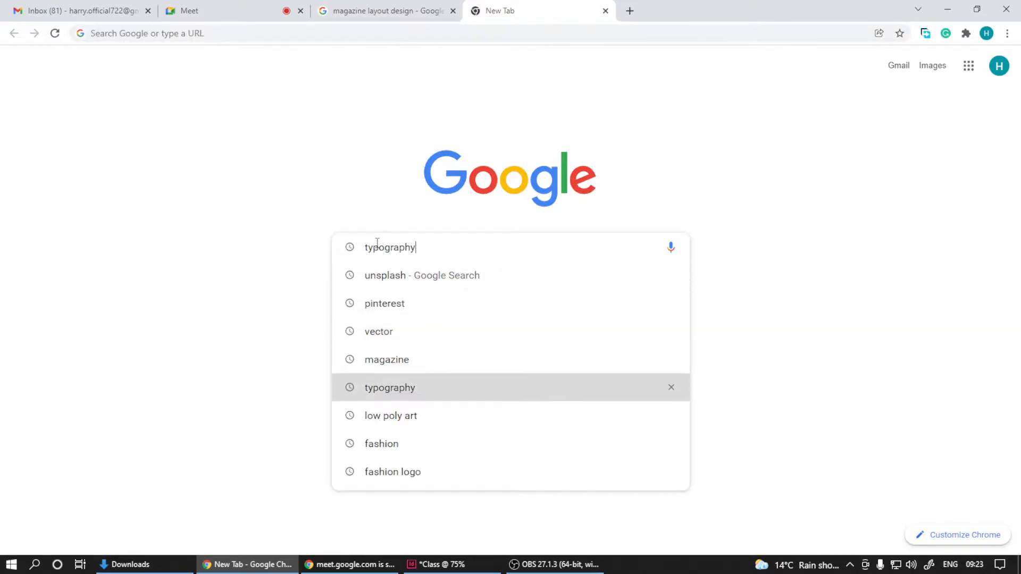
pyautogui.press('Return')
# Step: Open Wikipedia's Typography article, copy the second introductory paragraph, and switch back to InDesign
pyautogui.scroll(-2, 239, 239)
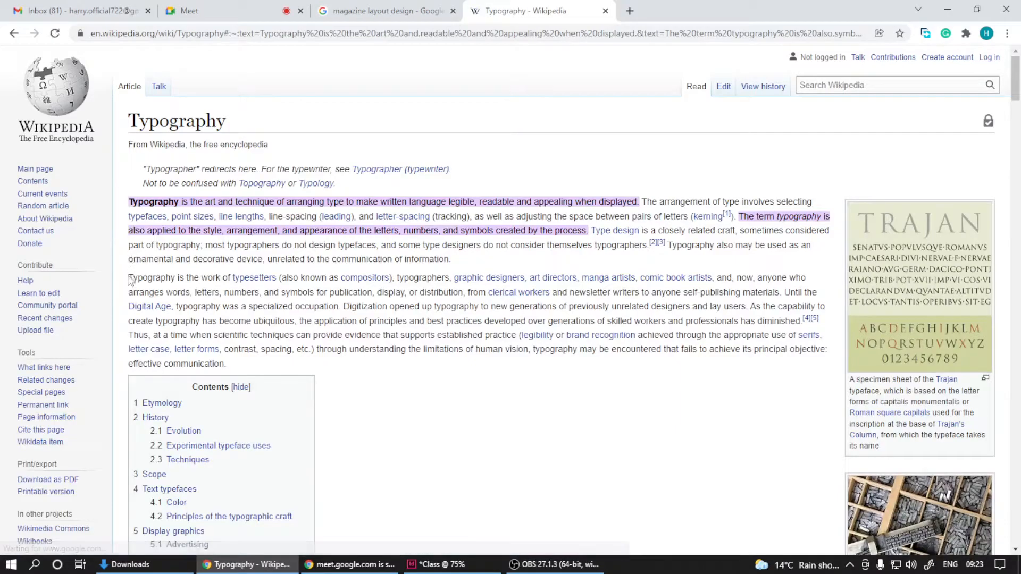
pyautogui.moveTo(129, 277); pyautogui.dragTo(228, 362)
pyautogui.hotkey('ctrl', 'c')
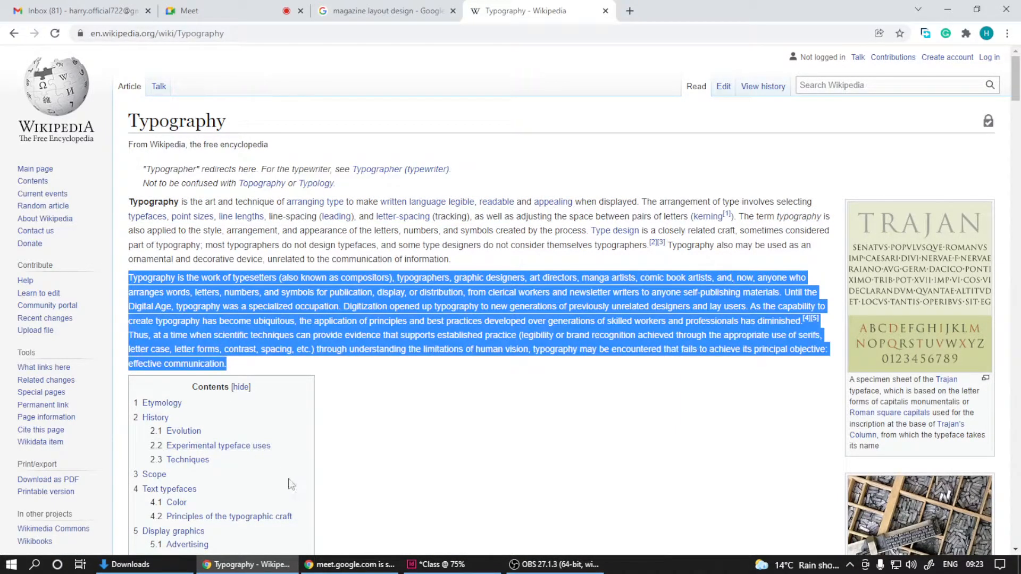
pyautogui.click(436, 565)
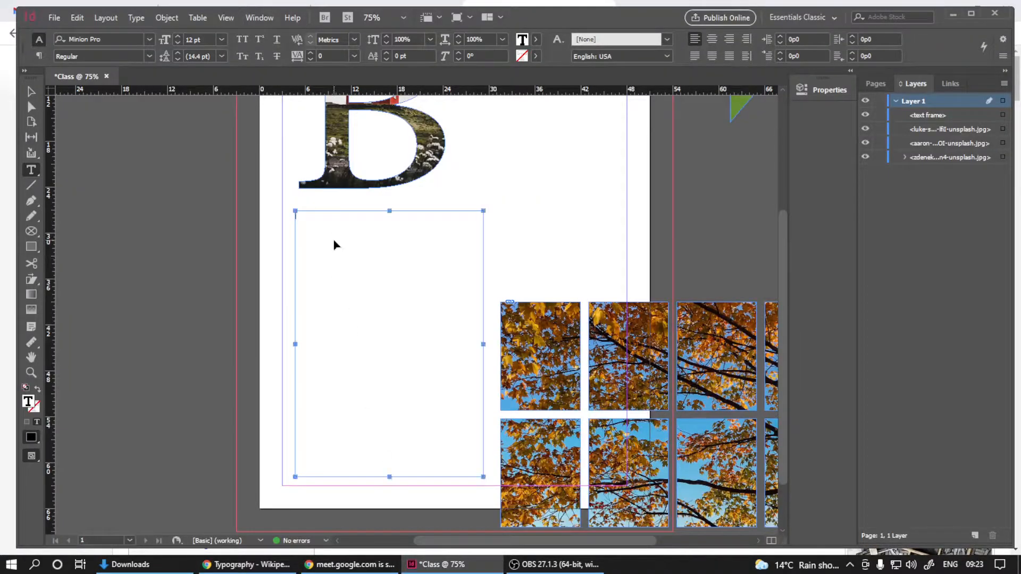
# Step: Fill the text frame below the letter B with the copied typography paragraph, pasted twice in a row
pyautogui.hotkey('ctrl', 'v')
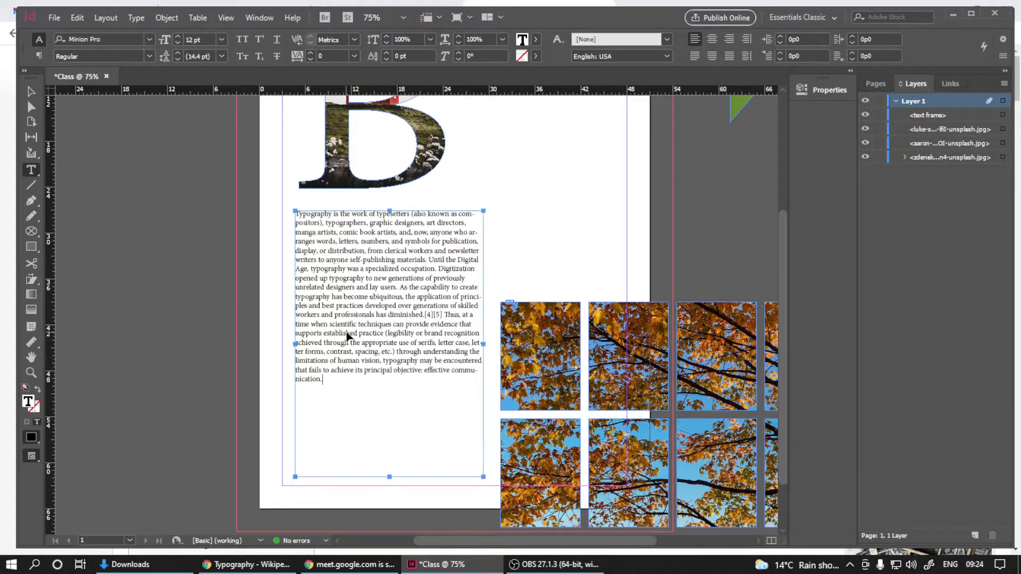
pyautogui.hotkey('ctrl', 'v')
pyautogui.click(30, 91)
pyautogui.click(267, 396)
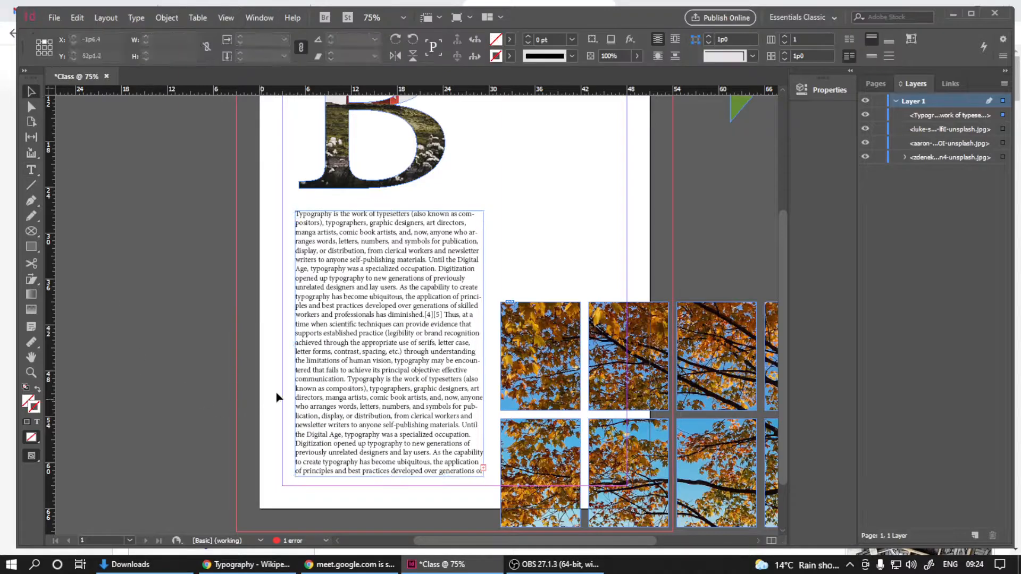
# Step: Move the autumn photo grid off the page and stretch the text frame across the page margins from the top, about 45p0 by 45p4.5
pyautogui.hscroll(2, 285, 384)
pyautogui.scroll(3, 313, 401)
pyautogui.scroll(-1, 316, 399)
pyautogui.moveTo(334, 305); pyautogui.dragTo(378, 261)
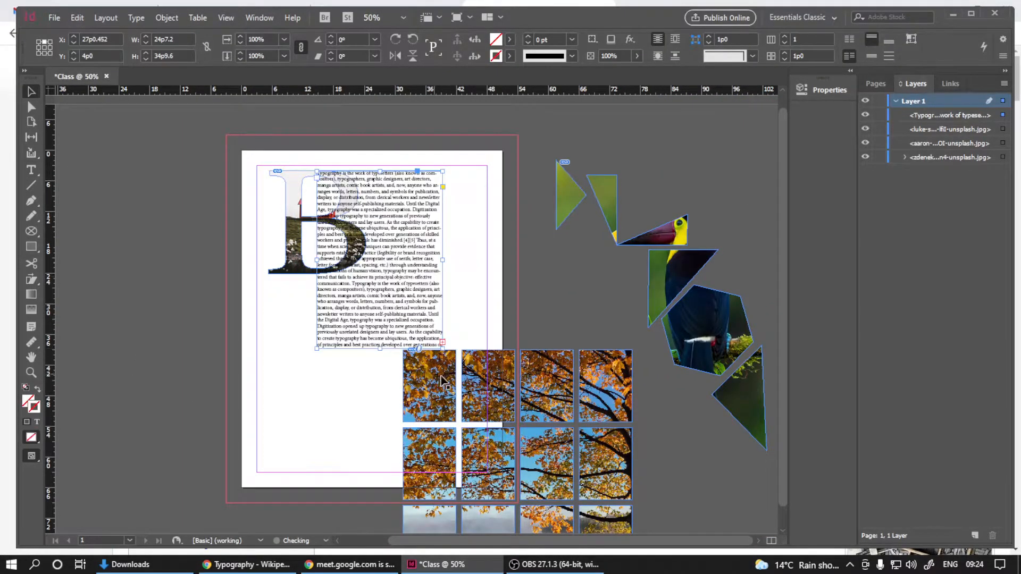
pyautogui.moveTo(443, 347); pyautogui.dragTo(487, 398)
pyautogui.moveTo(401, 168); pyautogui.dragTo(400, 163)
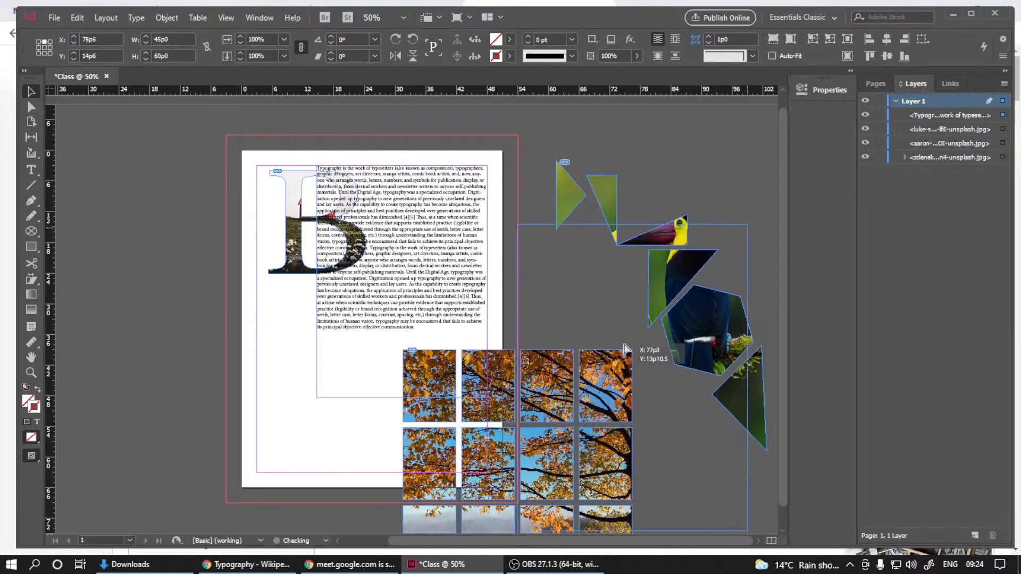
pyautogui.hotkey('ctrl', '=')
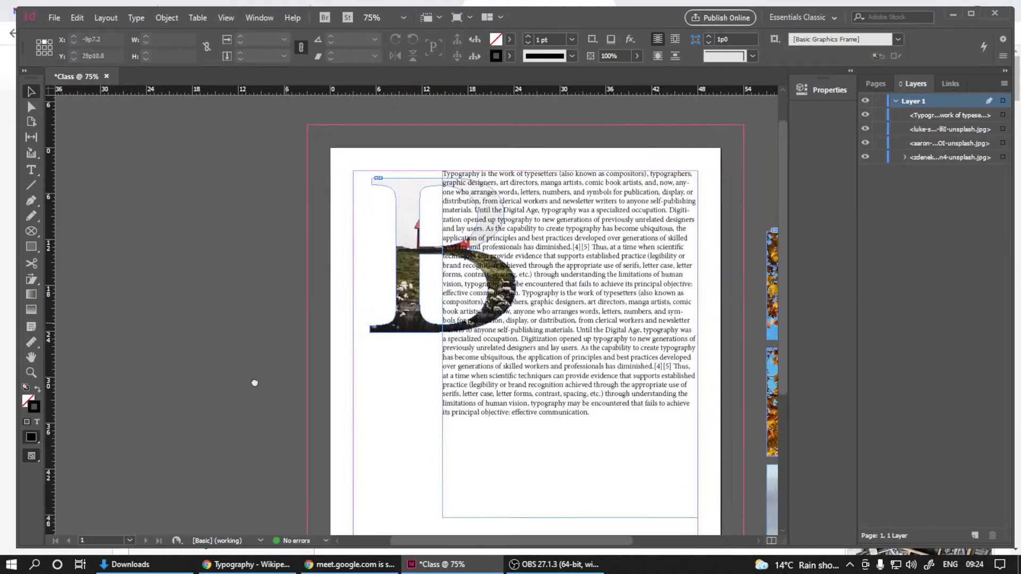
pyautogui.click(484, 311)
pyautogui.moveTo(442, 309); pyautogui.dragTo(352, 308)
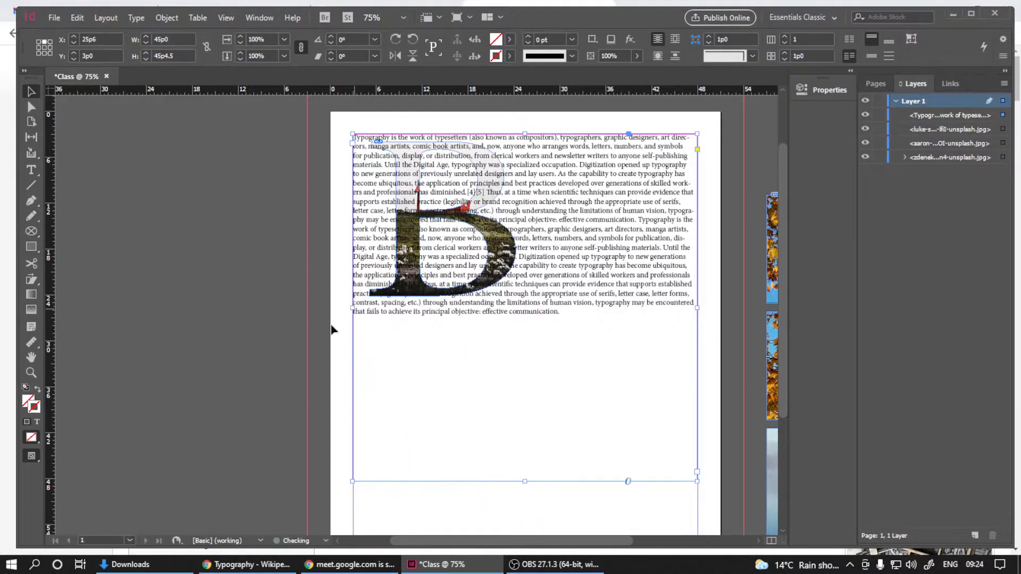
# Step: Move the photo-filled letter B out of the text onto the pasteboard left of the page
pyautogui.click(320, 325)
pyautogui.moveTo(407, 290); pyautogui.dragTo(247, 334)
pyautogui.hotkey('ctrl', 'z')
pyautogui.click(1003, 130)
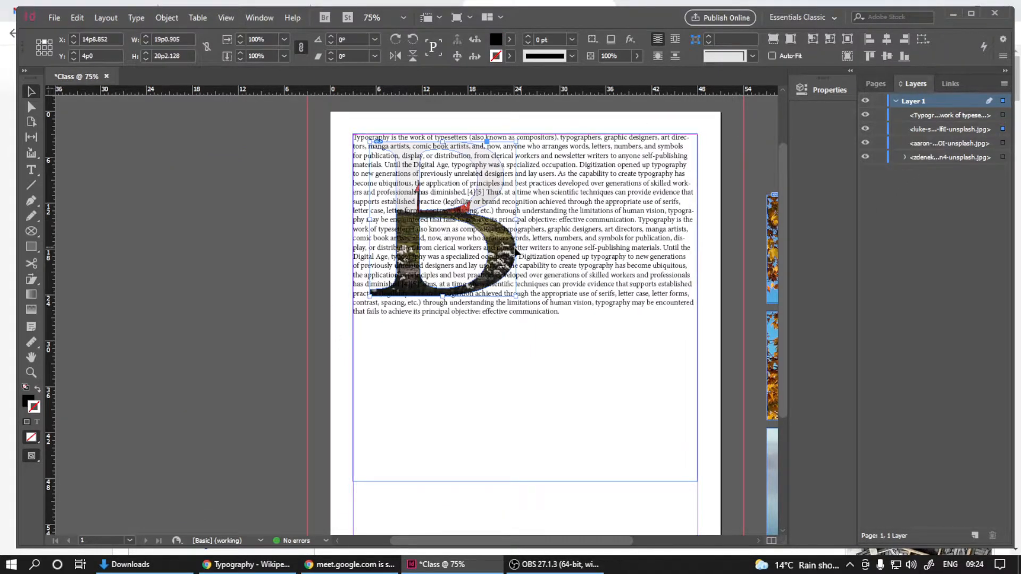
pyautogui.moveTo(515, 254); pyautogui.dragTo(258, 300)
pyautogui.hotkey('ctrl', '-')
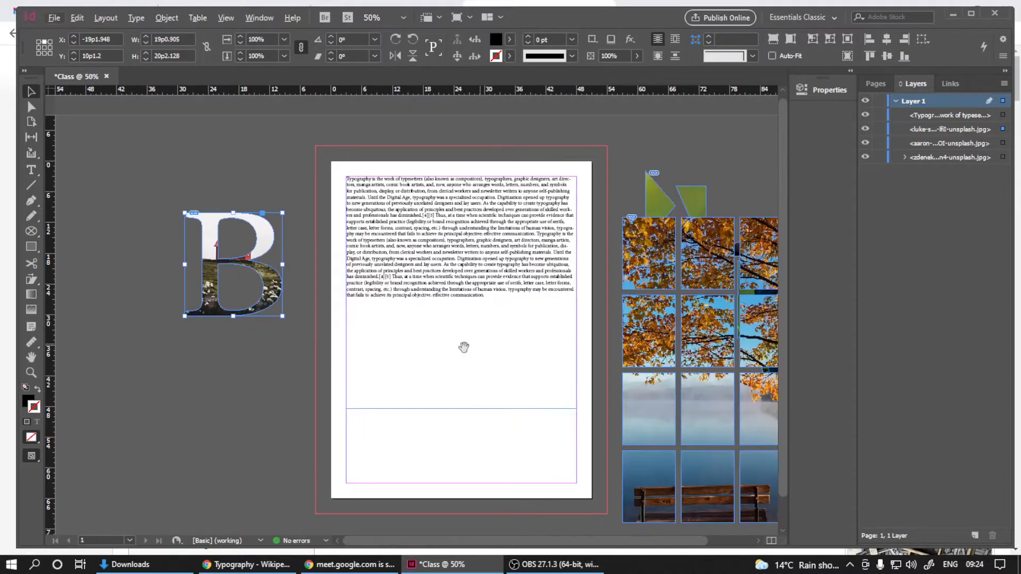
# Step: Duplicate all the body text at its end and extend the text frame down to the lower margin
pyautogui.doubleClick(488, 300)
pyautogui.press('Escape')
pyautogui.hotkey('ctrl', 'a')
pyautogui.hotkey('ctrl', 'c')
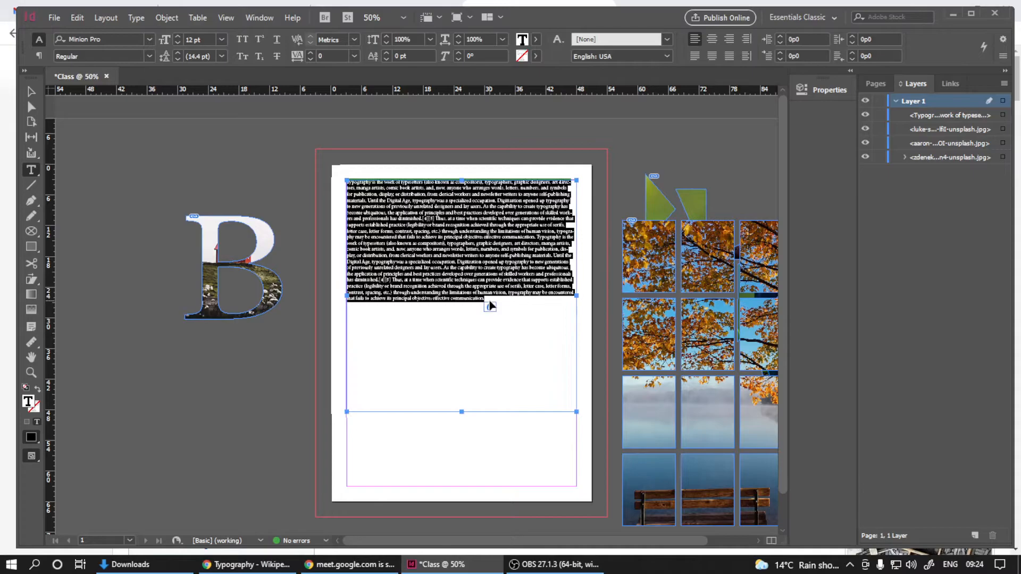
pyautogui.click(489, 299)
pyautogui.hotkey('ctrl', 'v')
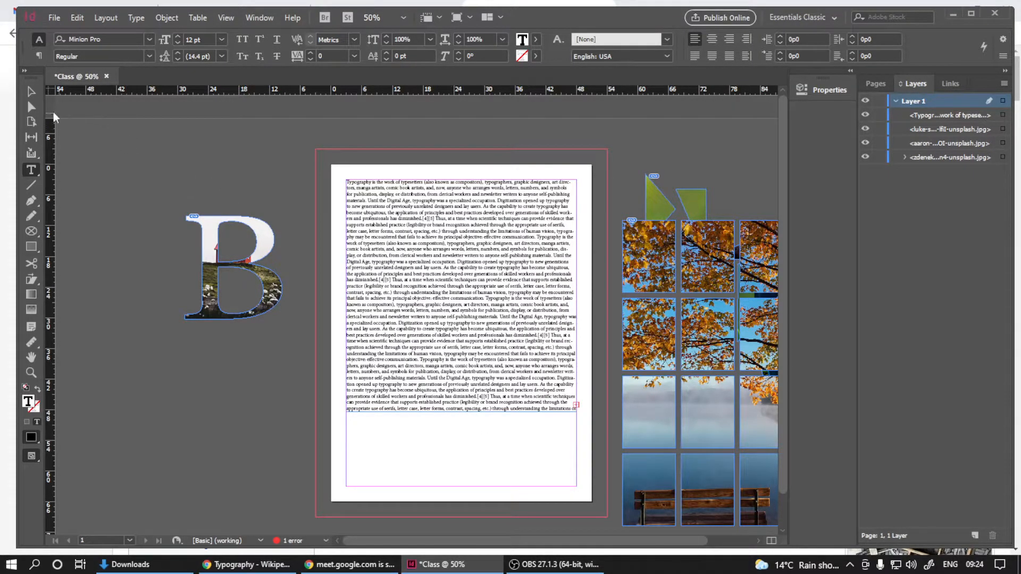
pyautogui.press('Escape')
pyautogui.moveTo(463, 414); pyautogui.dragTo(465, 487)
pyautogui.click(273, 433)
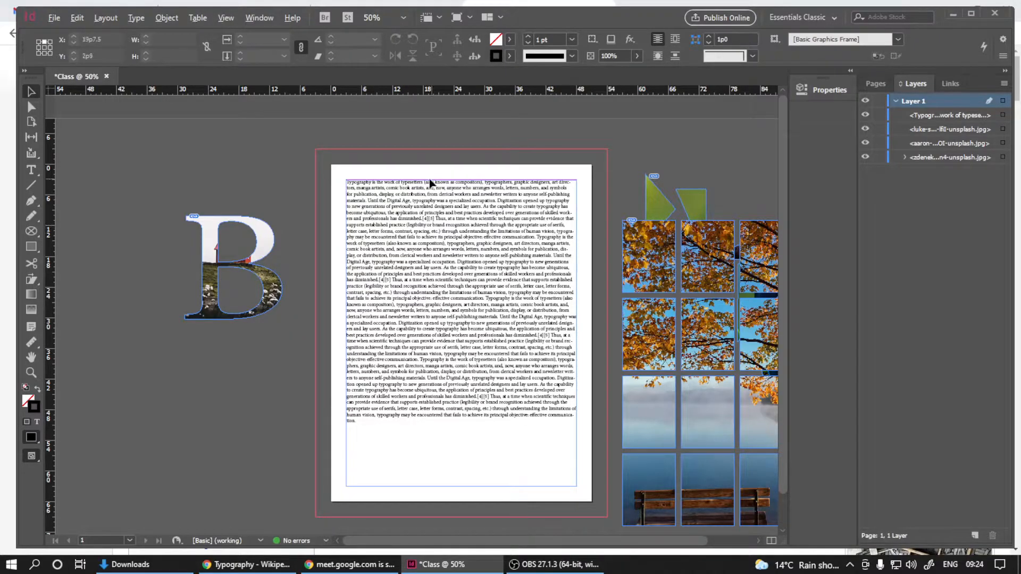
# Step: Delete the initial letter T from the first word of the body text
pyautogui.scroll(3, 372, 182)
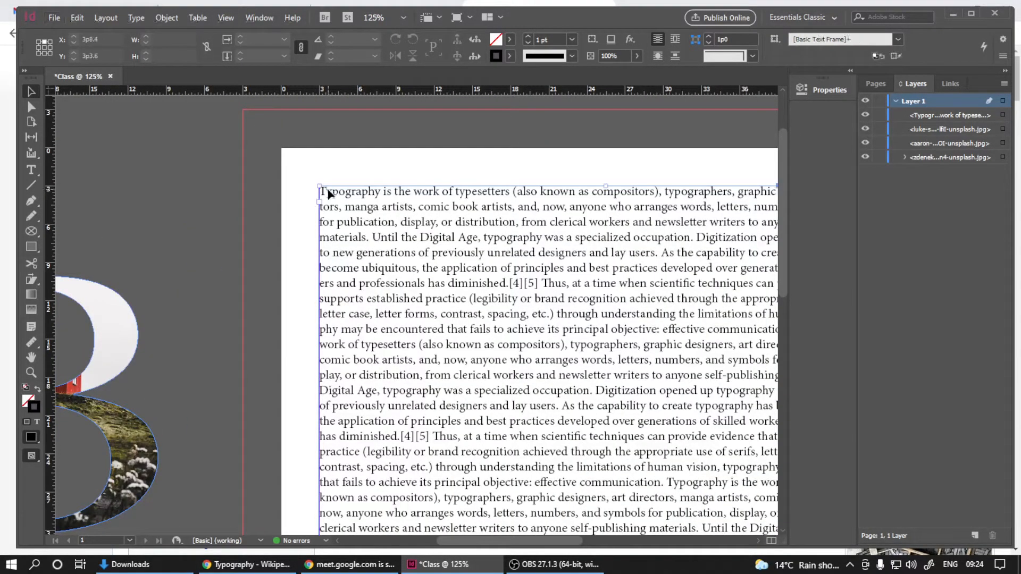
pyautogui.doubleClick(328, 190)
pyautogui.press('BackSpace')
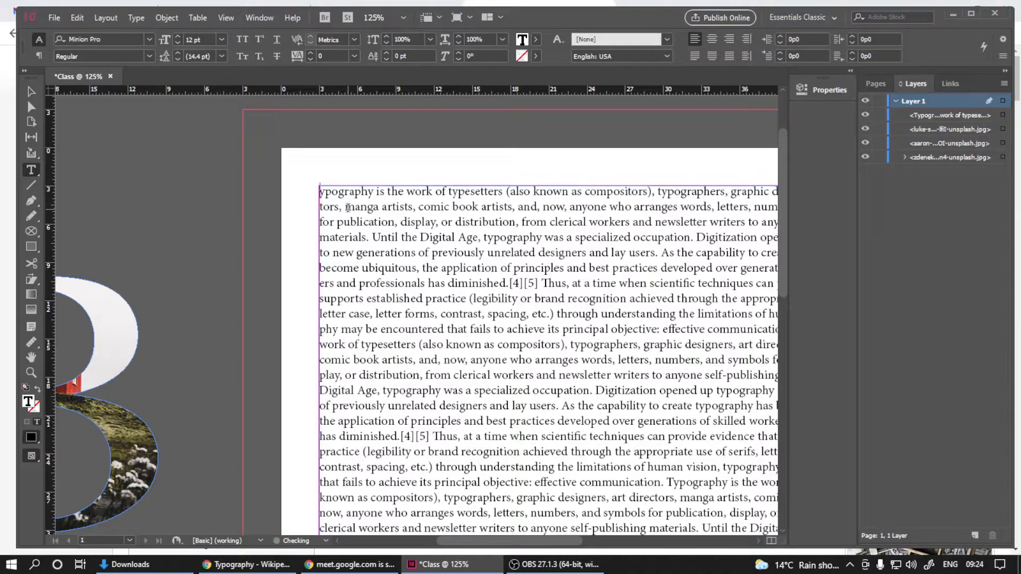
pyautogui.scroll(-4, 348, 207)
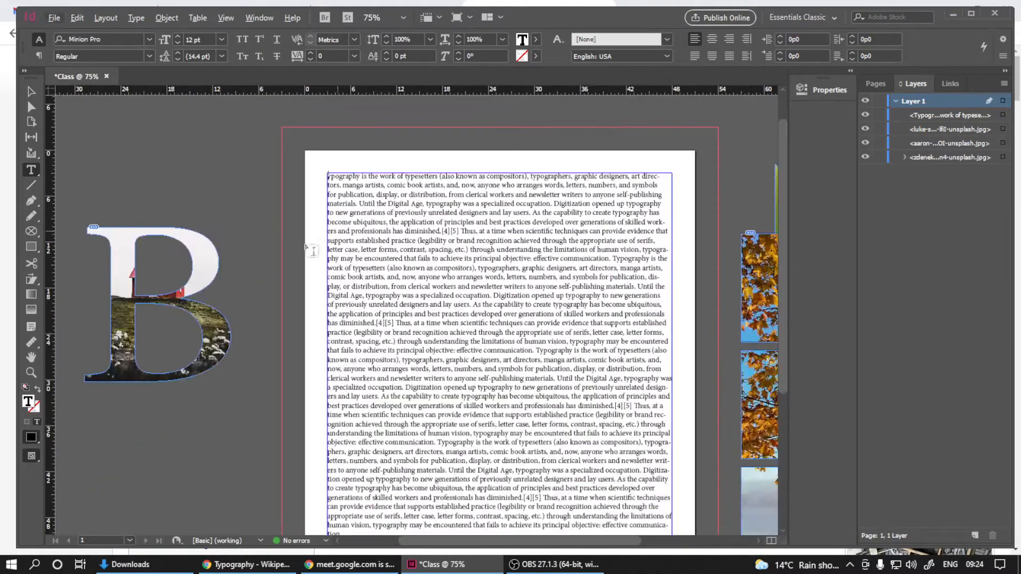
pyautogui.scroll(-1, 317, 243)
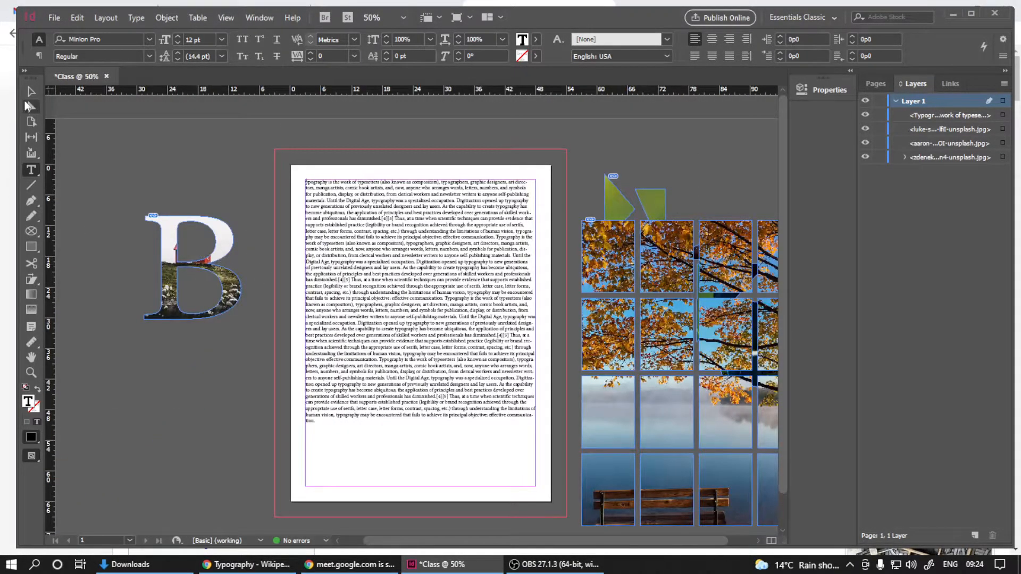
# Step: Delete the photo-filled letter B from the pasteboard
pyautogui.click(31, 91)
pyautogui.click(164, 237)
pyautogui.press('Delete')
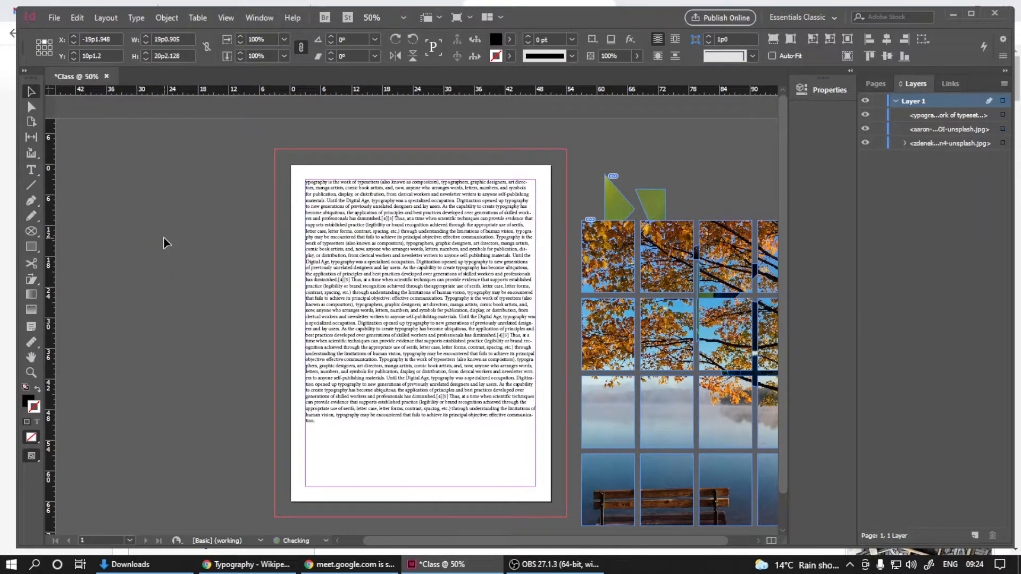
# Step: Create a text frame containing the letter "T" on the pasteboard left of the page and fit the frame to its content
pyautogui.click(31, 170)
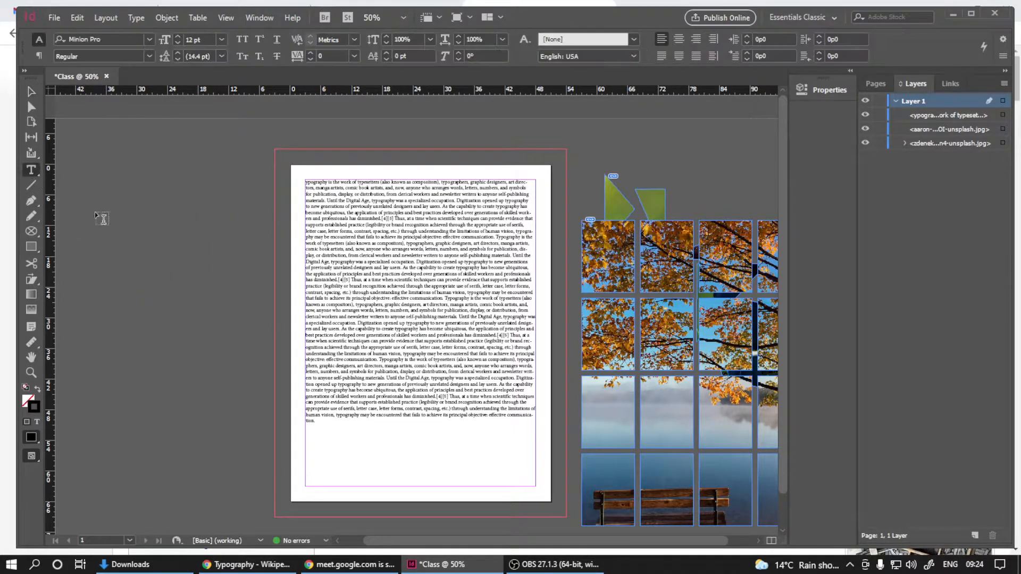
pyautogui.moveTo(125, 244); pyautogui.dragTo(146, 261)
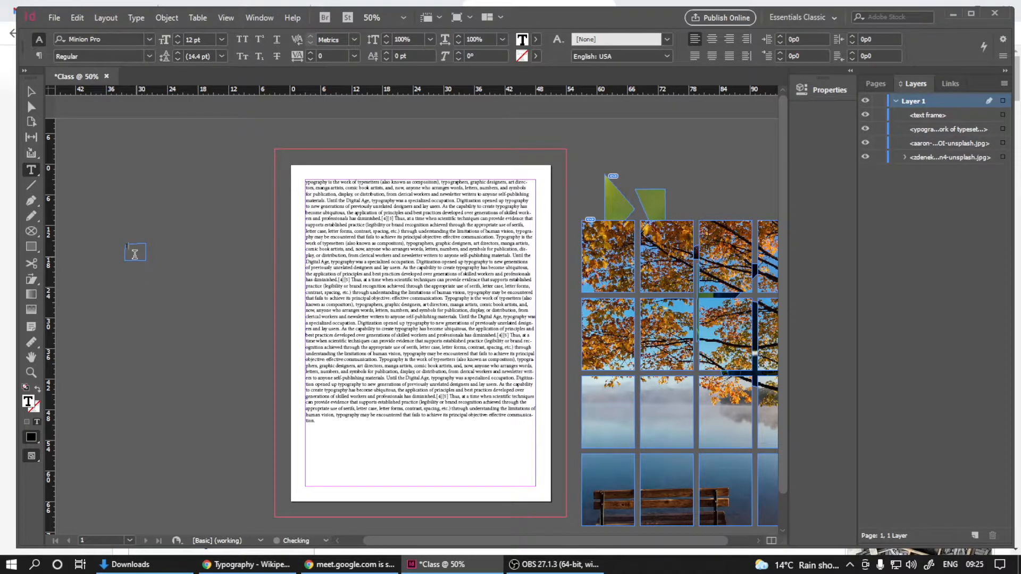
pyautogui.scroll(3, 134, 254)
pyautogui.write('T')
pyautogui.press('Escape')
pyautogui.rightClick(153, 296)
pyautogui.click(379, 389)
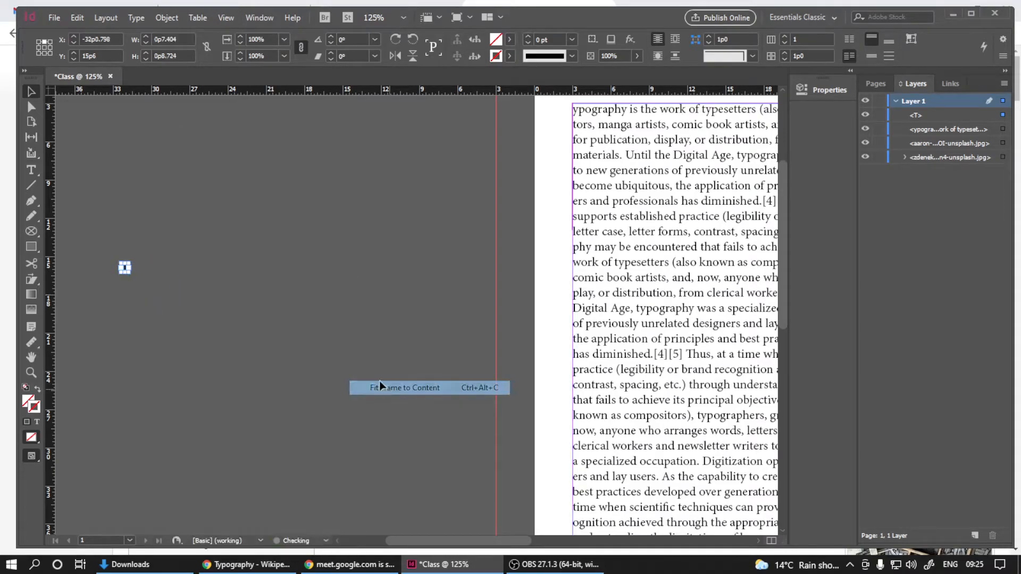
# Step: Scale the letter T up to about 15p4.5 wide by 18p1.4 high and place it on the pasteboard beside the page's top
pyautogui.scroll(-1, 290, 307)
pyautogui.scroll(5, 156, 277)
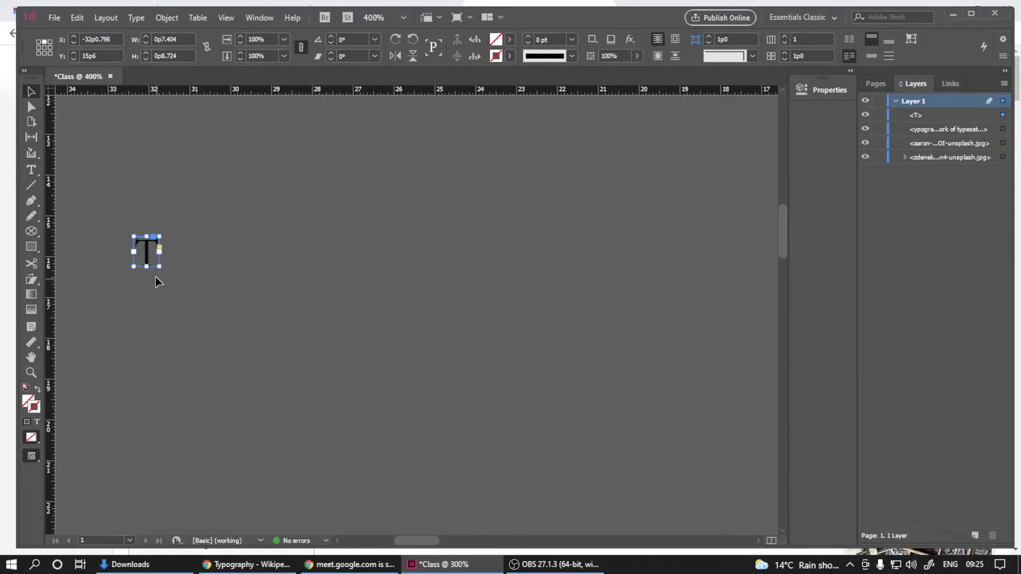
pyautogui.moveTo(157, 267); pyautogui.dragTo(403, 495)
pyautogui.scroll(-5, 407, 292)
pyautogui.moveTo(345, 358); pyautogui.dragTo(435, 460)
pyautogui.scroll(-1, 277, 318)
pyautogui.moveTo(284, 339); pyautogui.dragTo(378, 242)
pyautogui.scroll(-1, 346, 235)
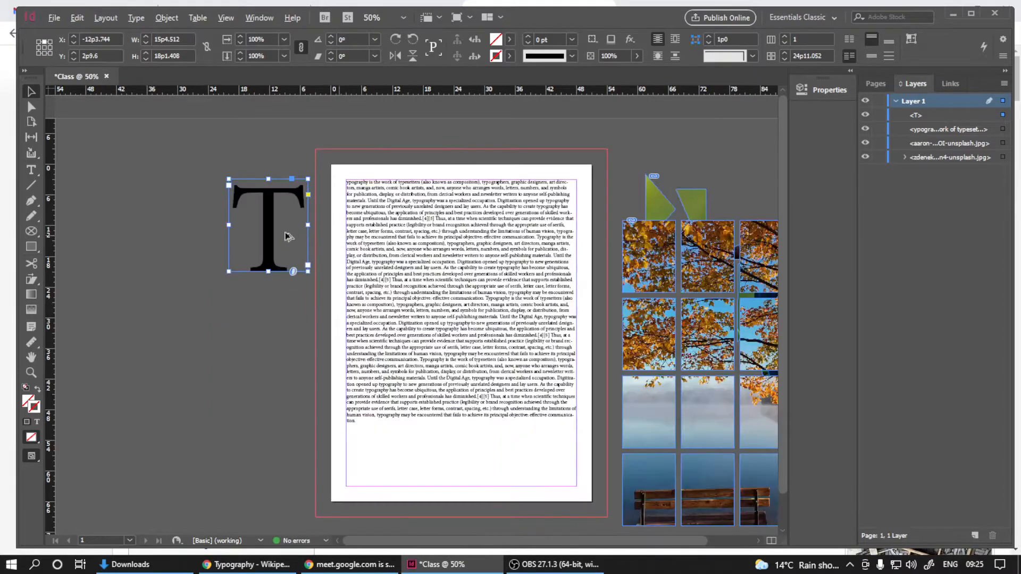
pyautogui.moveTo(272, 222); pyautogui.dragTo(248, 214)
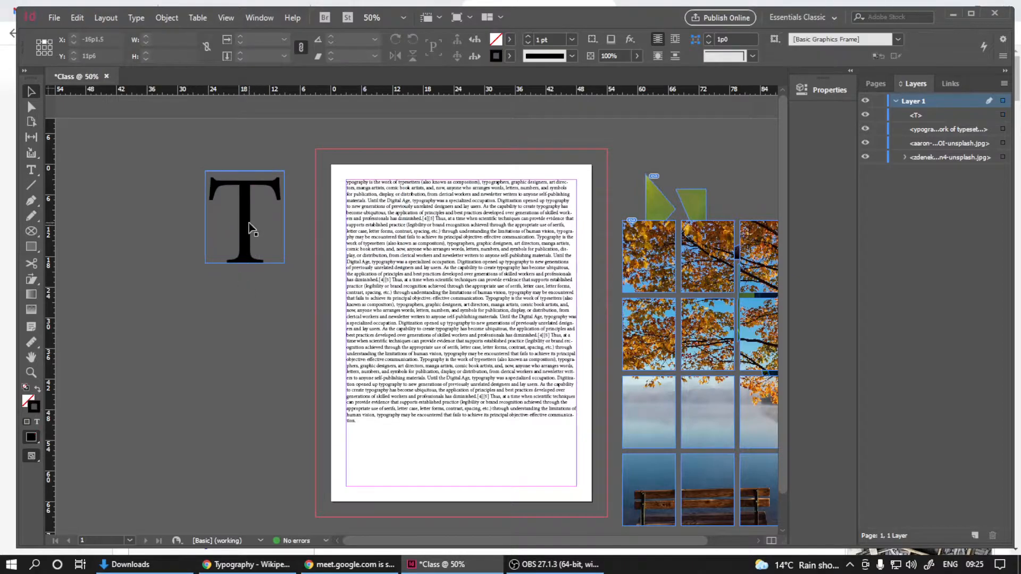
# Step: Convert the large letter T to outlines and nudge it slightly on the pasteboard
pyautogui.click(168, 21)
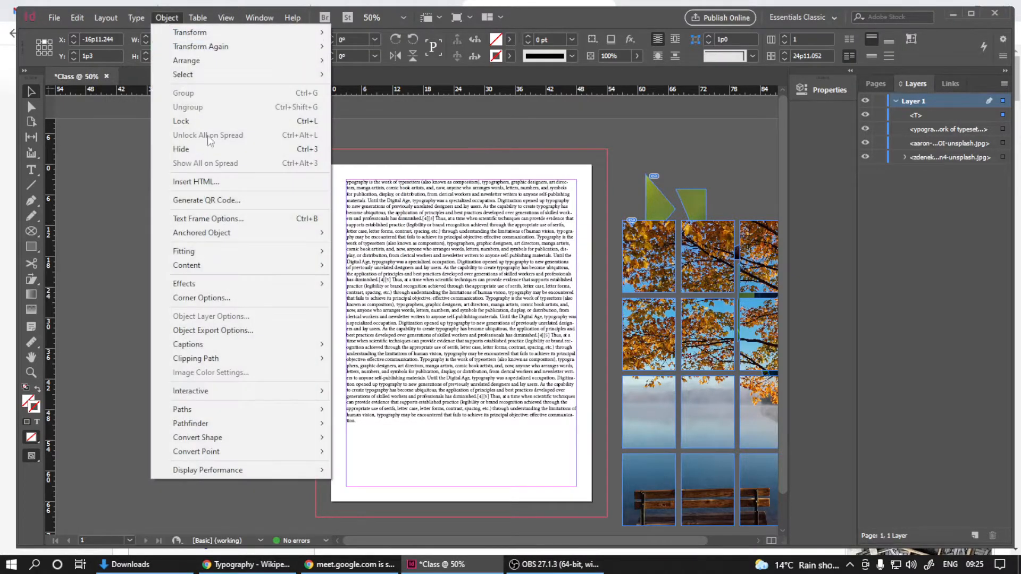
pyautogui.moveTo(136, 17)
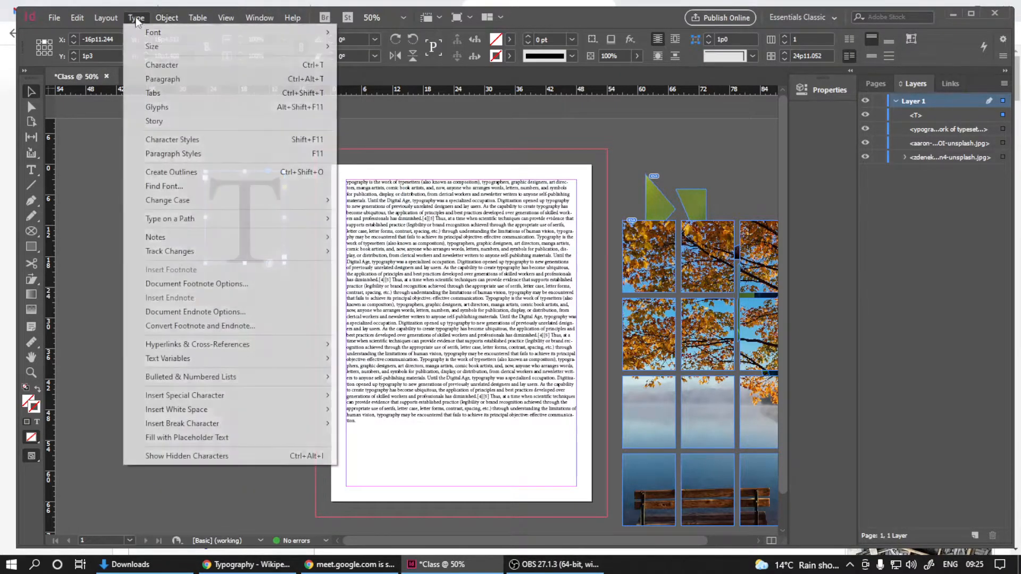
pyautogui.click(166, 172)
pyautogui.click(174, 285)
pyautogui.moveTo(248, 221)
pyautogui.mouseDown()
pyautogui.moveTo(408, 226)
pyautogui.moveTo(254, 227)
pyautogui.mouseUp()
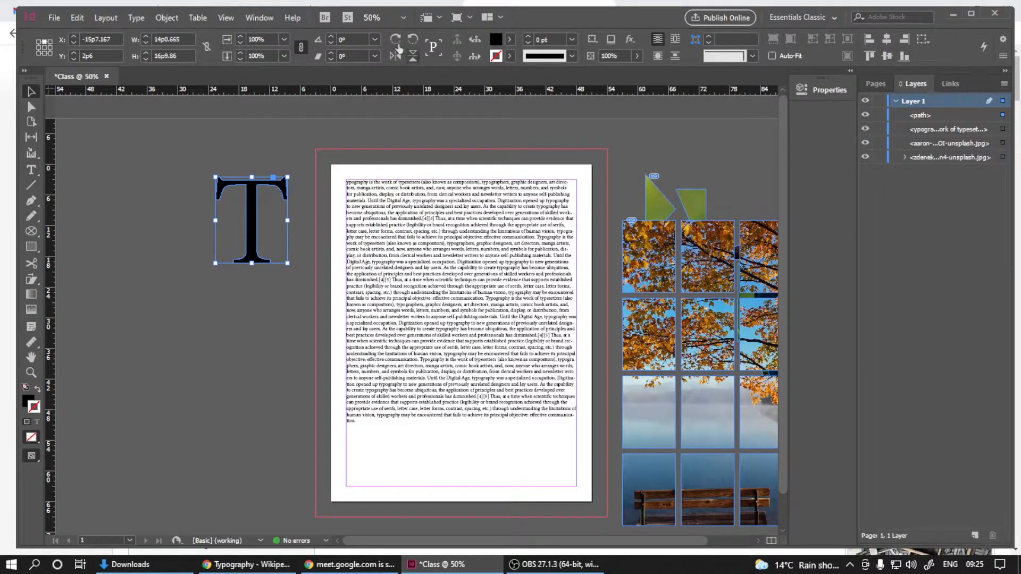
# Step: Wrap text around the T's bounding box with 0p0 offsets and move the letter into the upper left corner of the margins
pyautogui.click(259, 18)
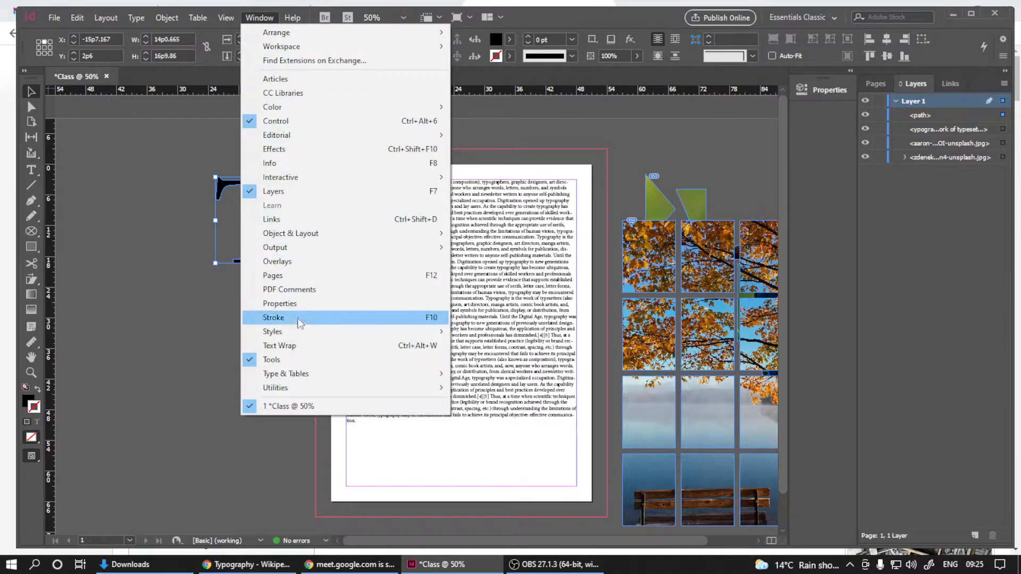
pyautogui.click(299, 350)
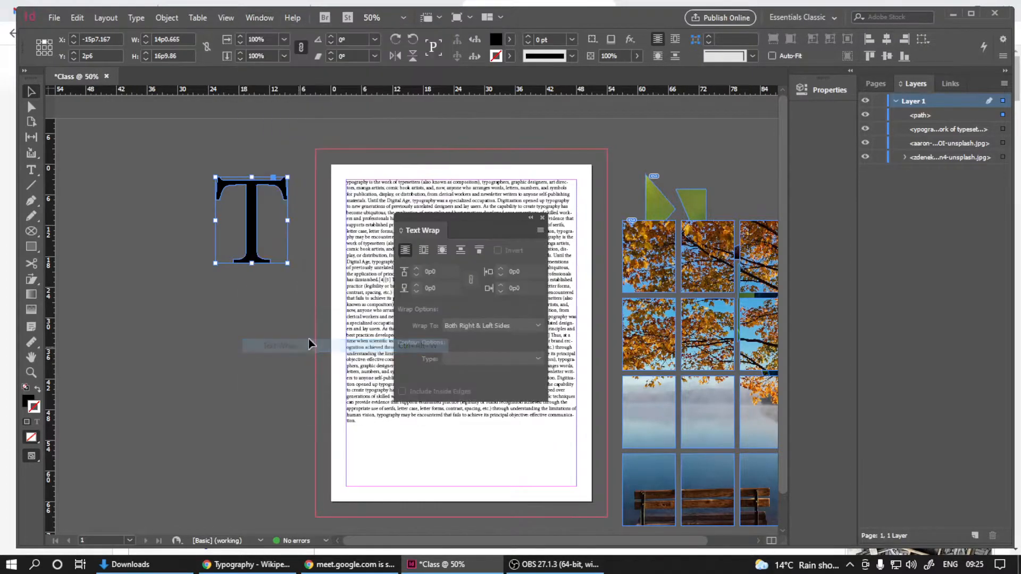
pyautogui.moveTo(483, 219); pyautogui.dragTo(715, 132)
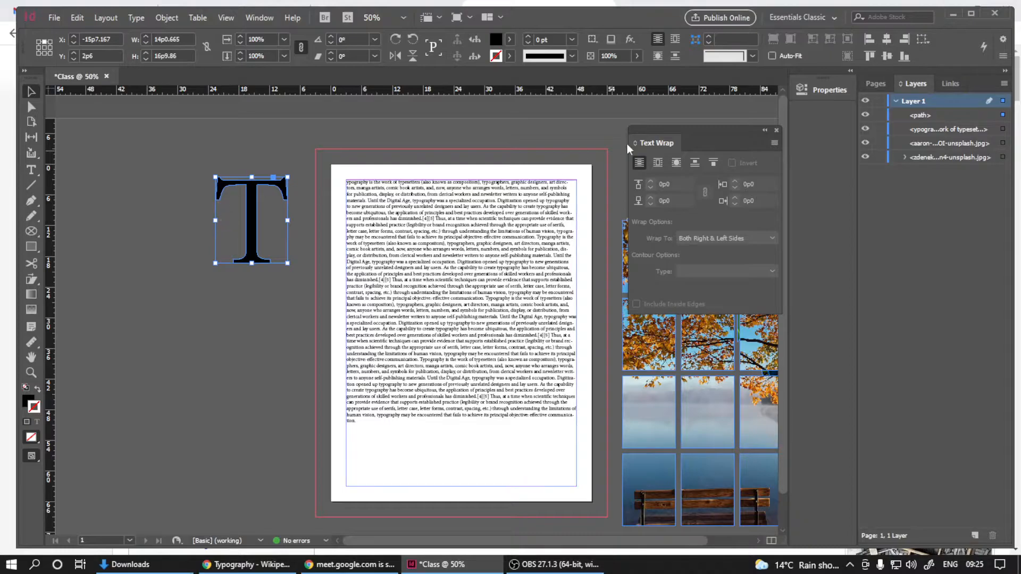
pyautogui.click(659, 163)
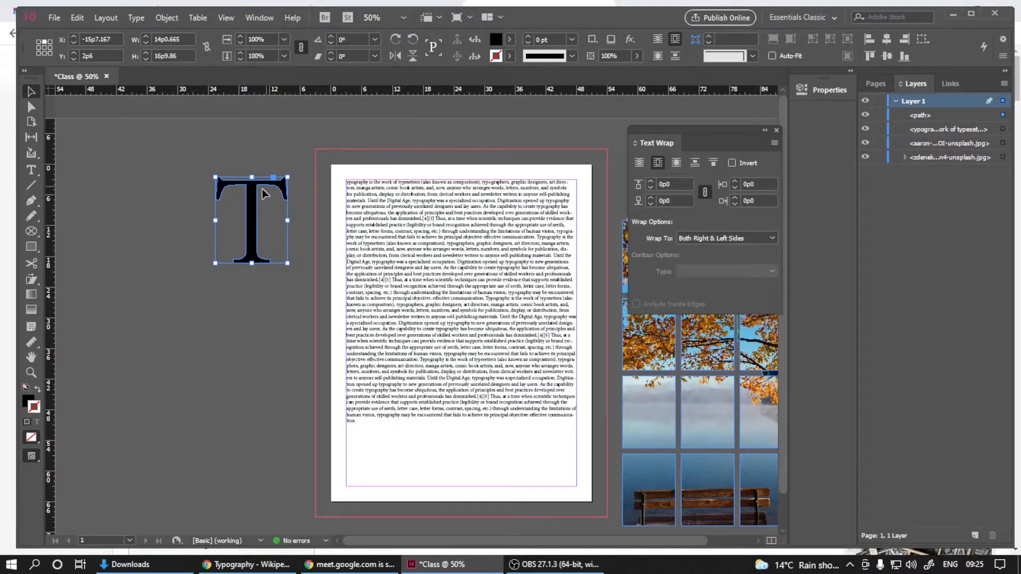
pyautogui.moveTo(254, 205); pyautogui.dragTo(385, 210)
pyautogui.click(235, 311)
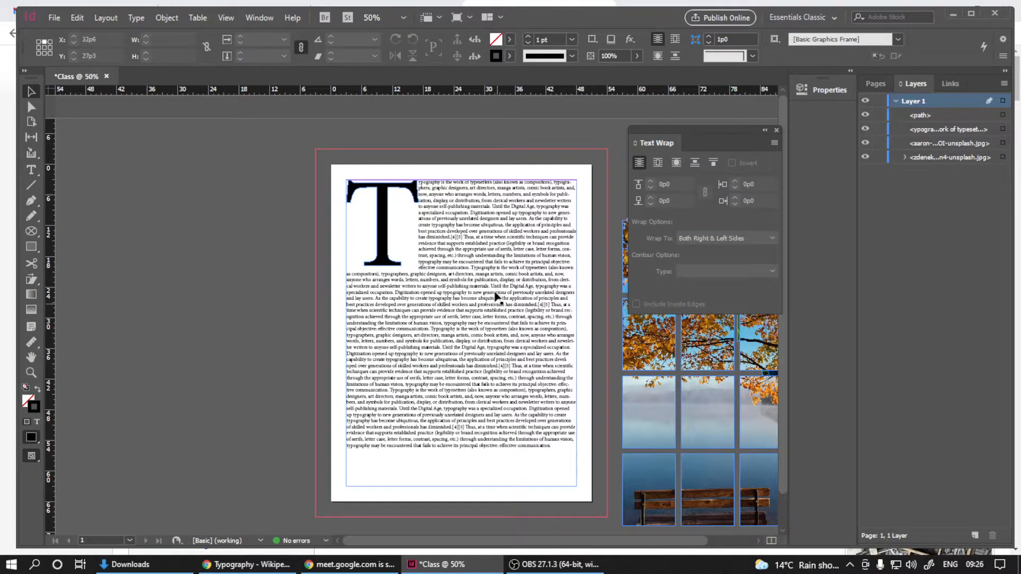
# Step: Try wrapping the body text around the T's object shape, and switch the wrap back to its bounding box
pyautogui.click(675, 163)
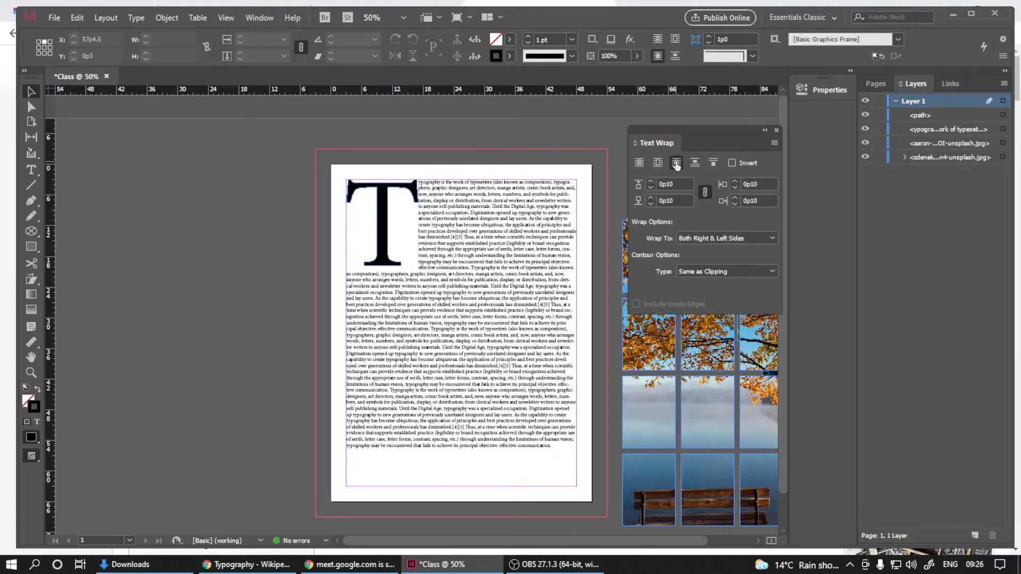
pyautogui.moveTo(383, 225)
pyautogui.mouseDown()
pyautogui.moveTo(384, 237)
pyautogui.moveTo(370, 212)
pyautogui.moveTo(385, 233)
pyautogui.mouseUp()
pyautogui.click(637, 165)
pyautogui.click(676, 164)
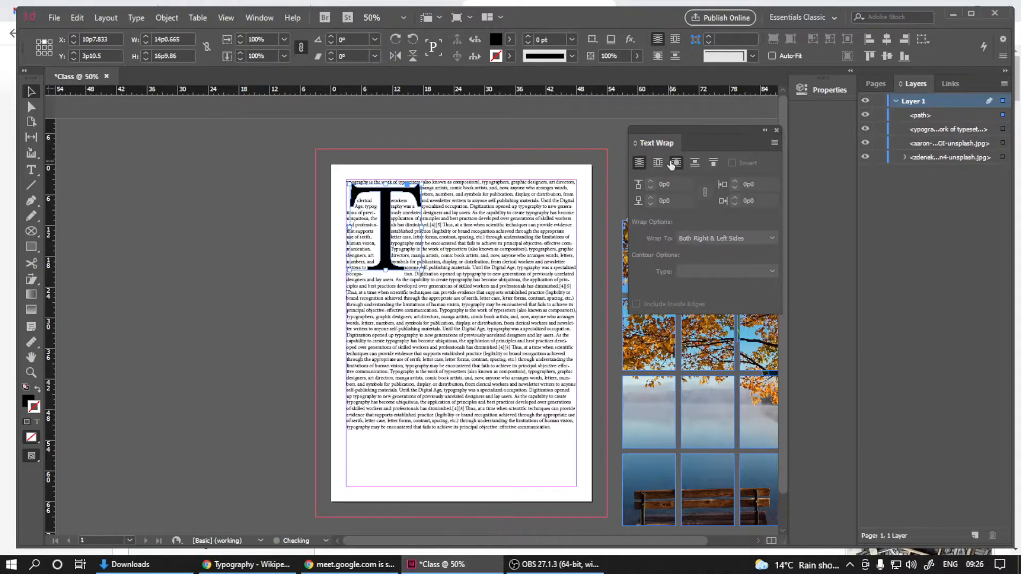
pyautogui.moveTo(385, 218)
pyautogui.mouseDown()
pyautogui.moveTo(399, 221)
pyautogui.moveTo(378, 216)
pyautogui.mouseUp()
pyautogui.scroll(3, 395, 219)
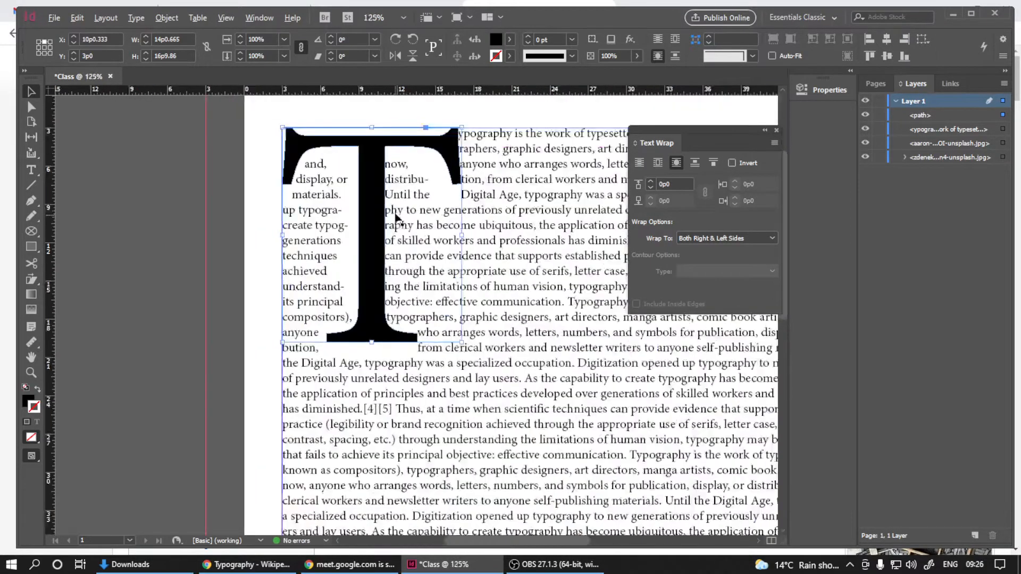
pyautogui.scroll(-2, 369, 228)
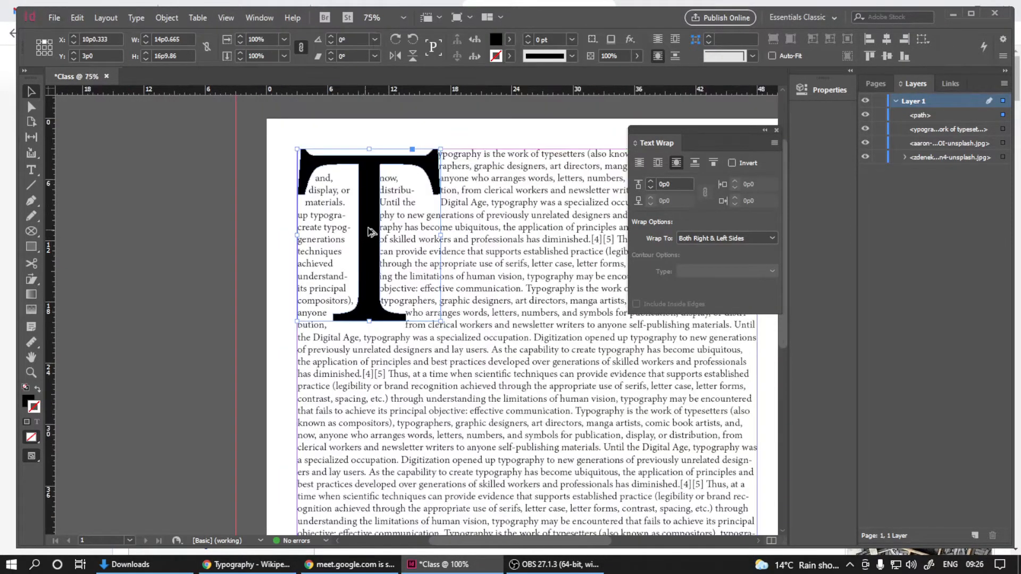
pyautogui.click(676, 162)
pyautogui.scroll(-2, 196, 277)
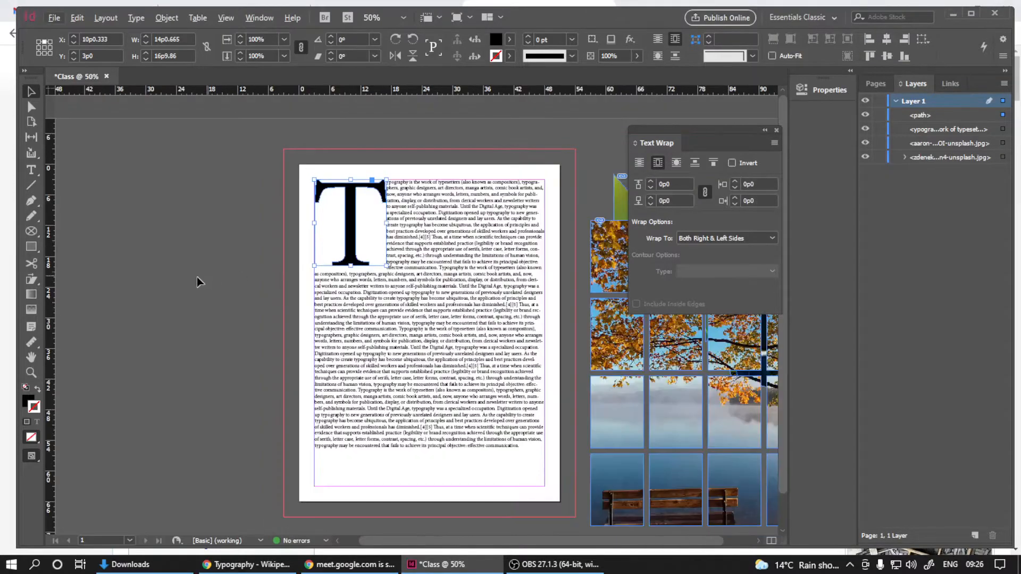
# Step: Deselect the large T and examine how the body text wraps around it on the page
pyautogui.click(200, 278)
pyautogui.scroll(-2, 207, 281)
pyautogui.scroll(2, 240, 318)
pyautogui.scroll(-1, 241, 318)
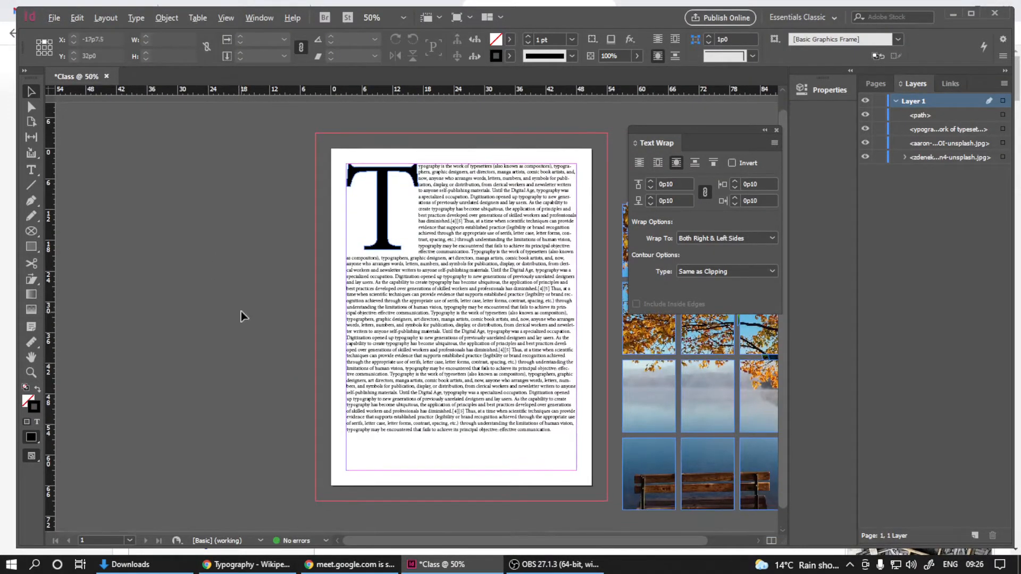
pyautogui.scroll(-1, 240, 317)
pyautogui.scroll(1, 228, 305)
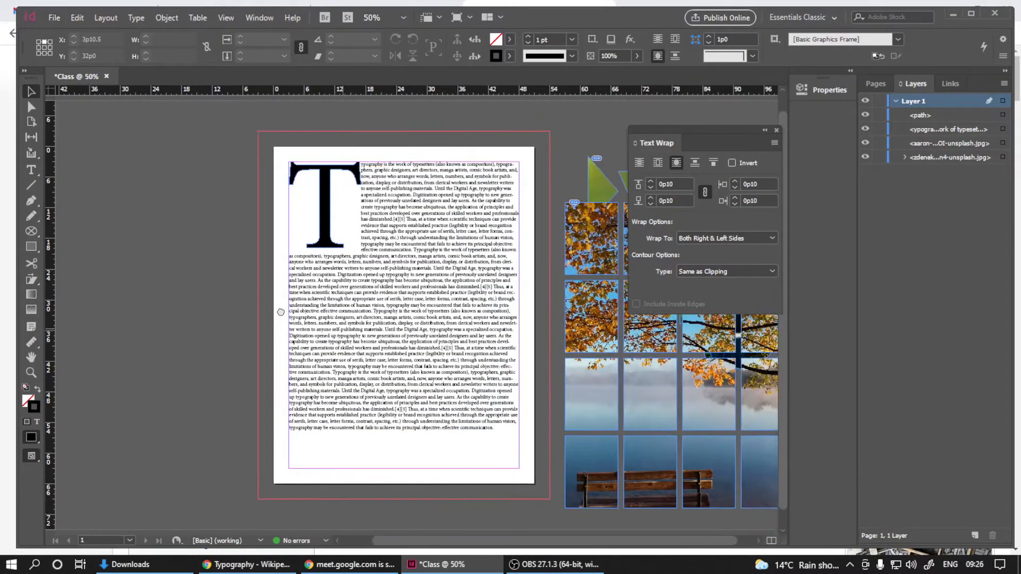
pyautogui.scroll(2, 377, 292)
pyautogui.scroll(-2, 400, 300)
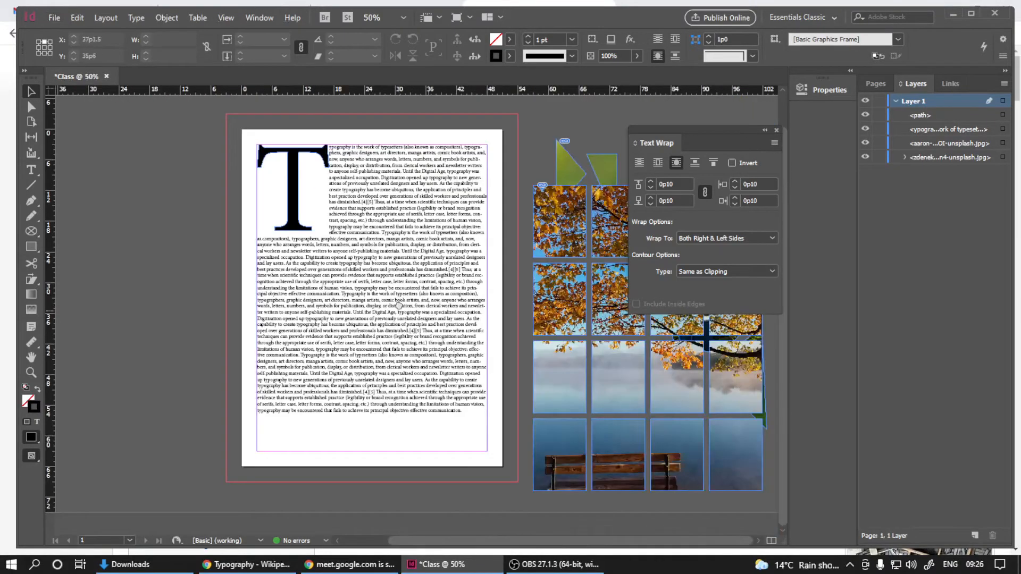
pyautogui.scroll(-1, 399, 306)
pyautogui.scroll(1, 399, 303)
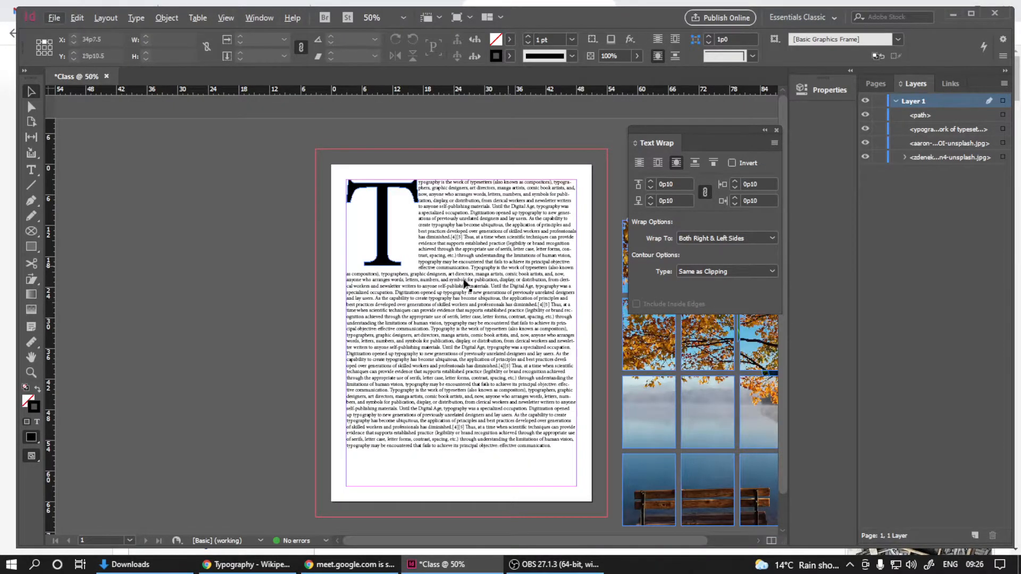
# Step: Delete the body text frame and the large outlined T from the page
pyautogui.scroll(-1, 407, 309)
pyautogui.press('Delete')
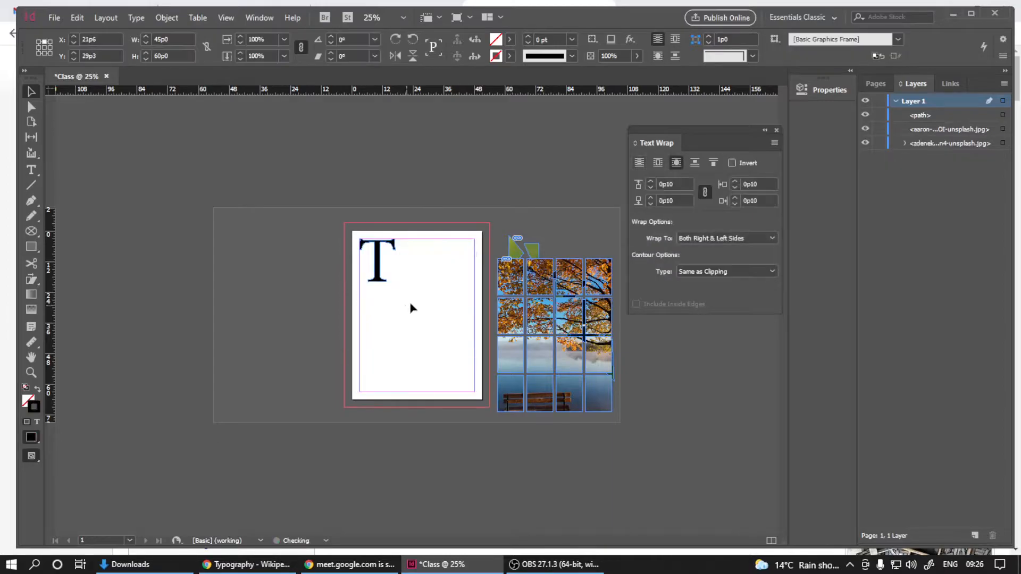
pyautogui.click(377, 269)
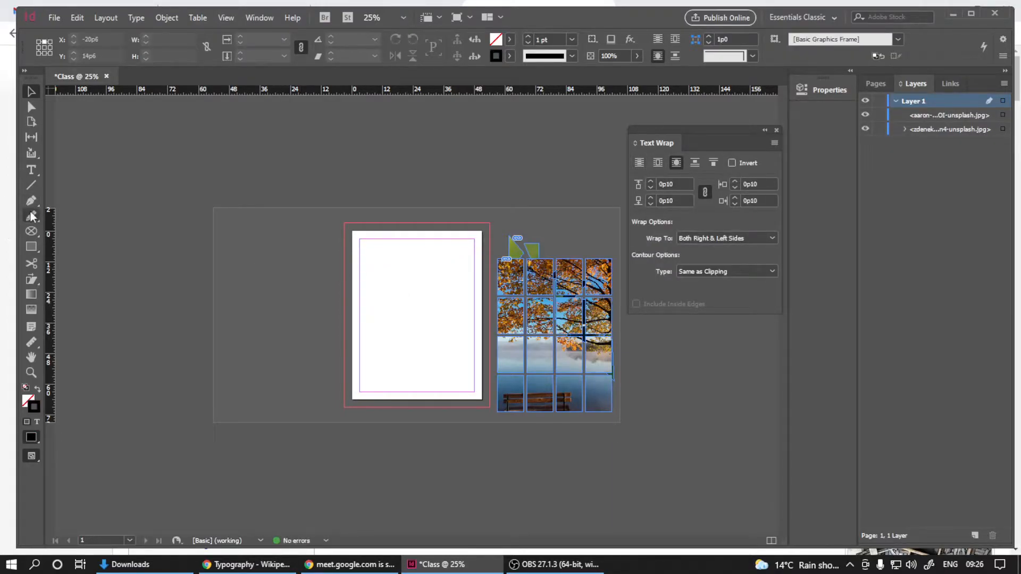
# Step: Create a text frame about 15p0 wide by 11p6 high on the page containing the letter A
pyautogui.click(31, 170)
pyautogui.moveTo(381, 258); pyautogui.dragTo(420, 287)
pyautogui.hotkey('ctrl', '=')
pyautogui.hotkey('ctrl', '=')
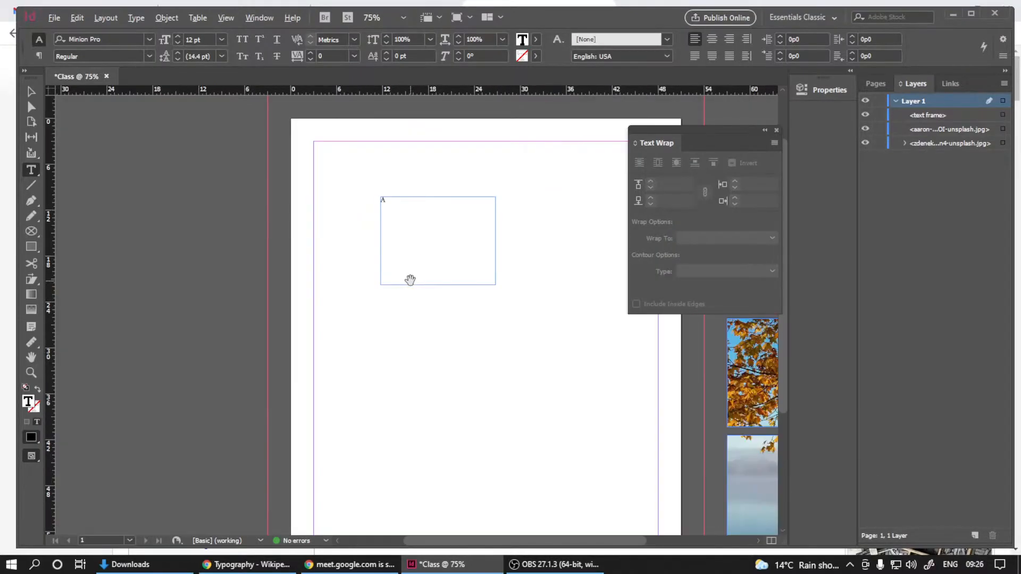
pyautogui.rightClick(432, 242)
pyautogui.press('Escape')
pyautogui.press('Escape')
# Step: Fit the letter A's text frame to its content
pyautogui.rightClick(463, 225)
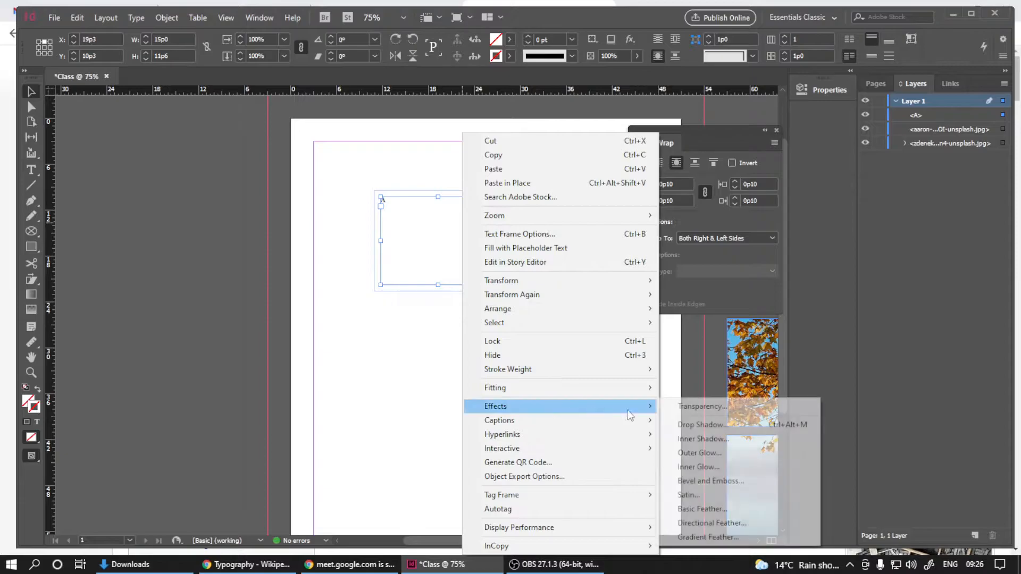
pyautogui.moveTo(642, 390)
pyautogui.click(691, 387)
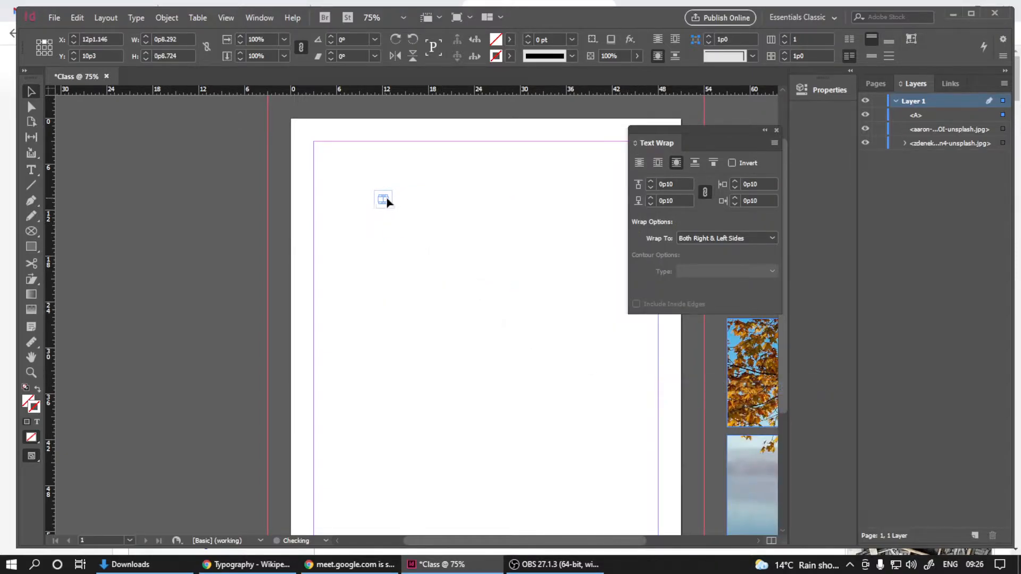
# Step: Scale the letter A up to about 41p2 wide by 43p3 high and move it into the lower right of the margins
pyautogui.scroll(3, 392, 202)
pyautogui.moveTo(382, 202); pyautogui.dragTo(614, 444)
pyautogui.scroll(-2, 339, 236)
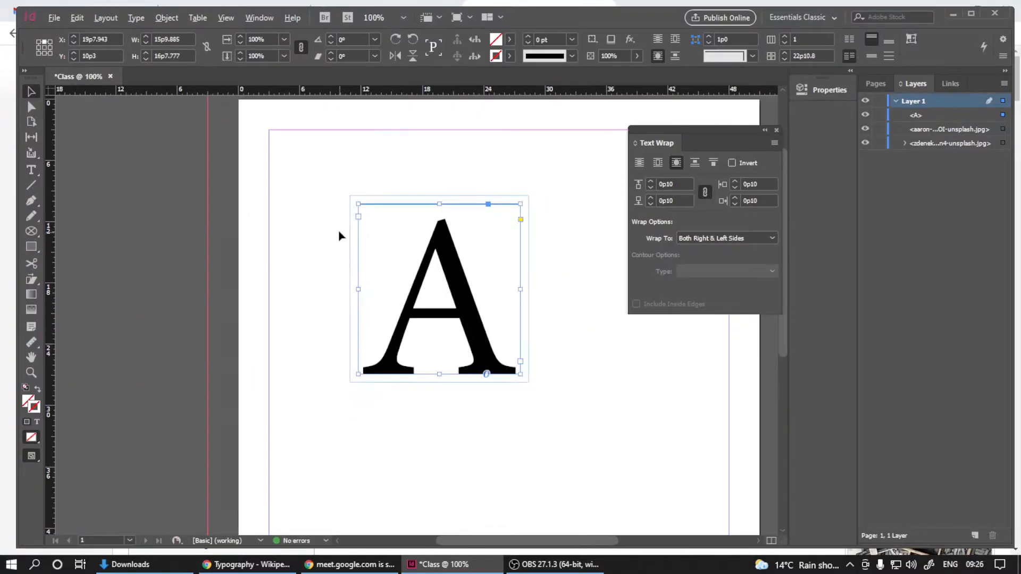
pyautogui.scroll(-5, 339, 236)
pyautogui.scroll(3, 446, 335)
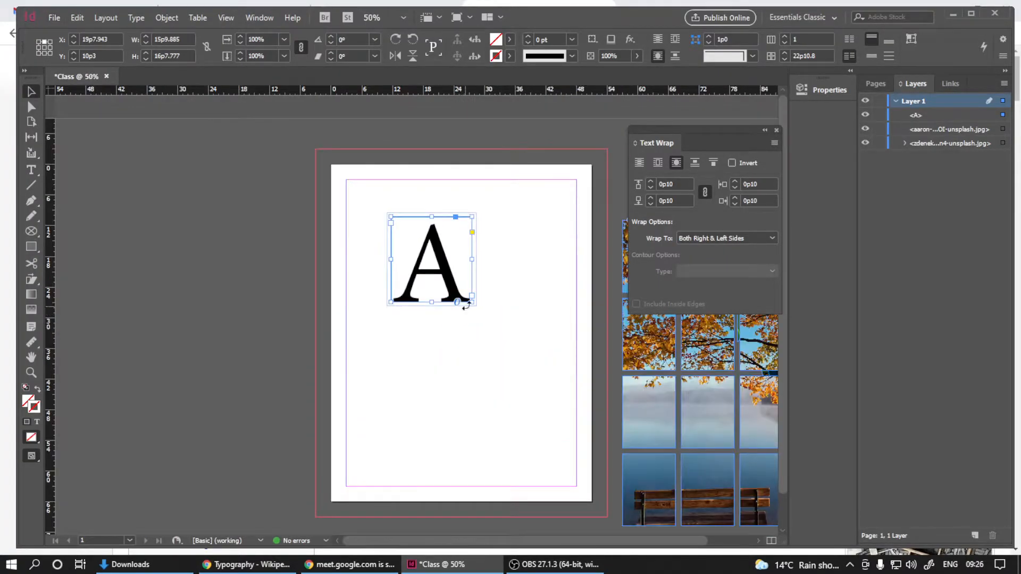
pyautogui.moveTo(473, 301); pyautogui.dragTo(524, 371)
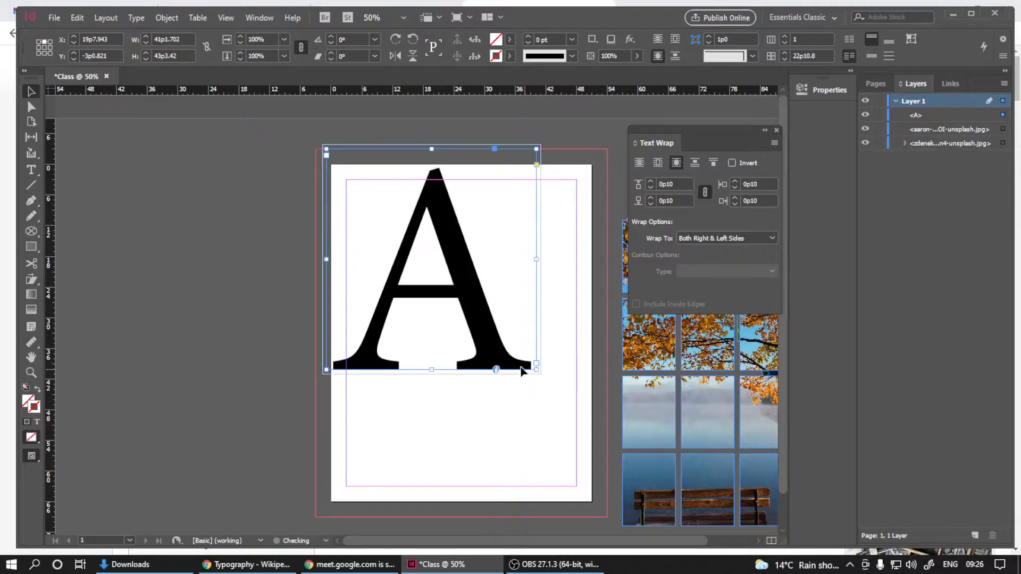
pyautogui.hotkey('ctrl', '-')
pyautogui.moveTo(434, 308); pyautogui.dragTo(449, 371)
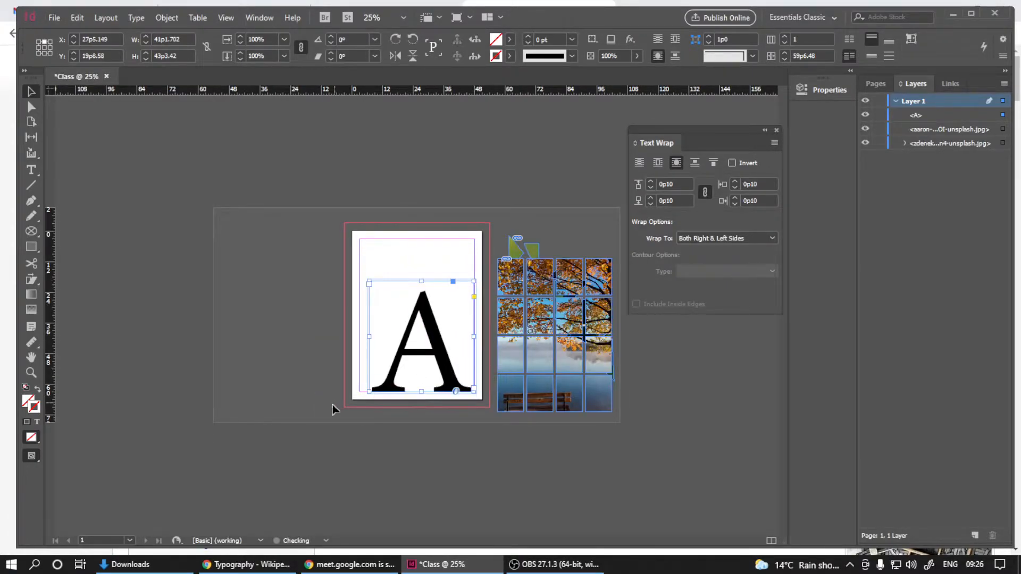
pyautogui.hotkey('alt', 'shift')
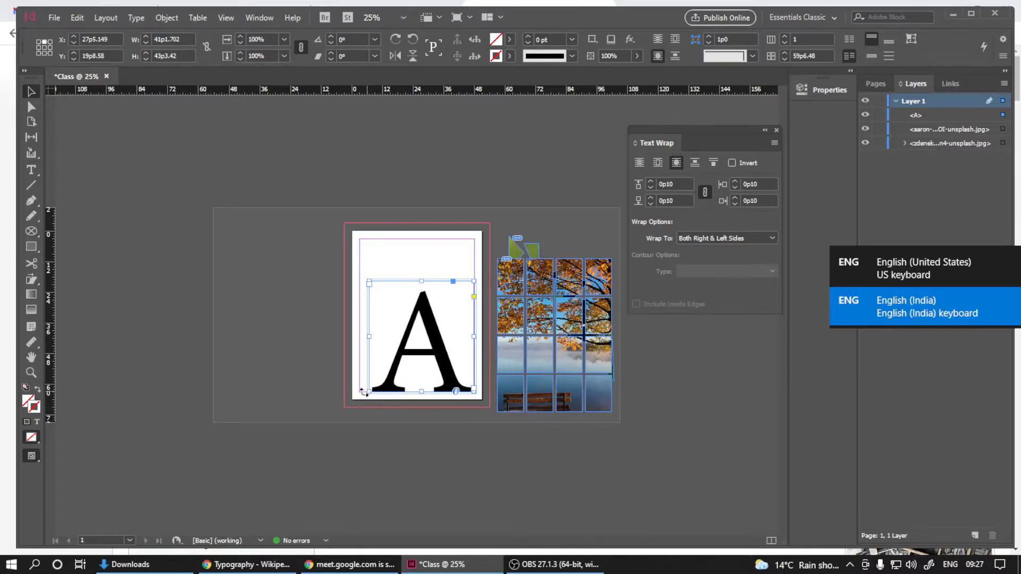
pyautogui.moveTo(366, 393); pyautogui.dragTo(354, 407)
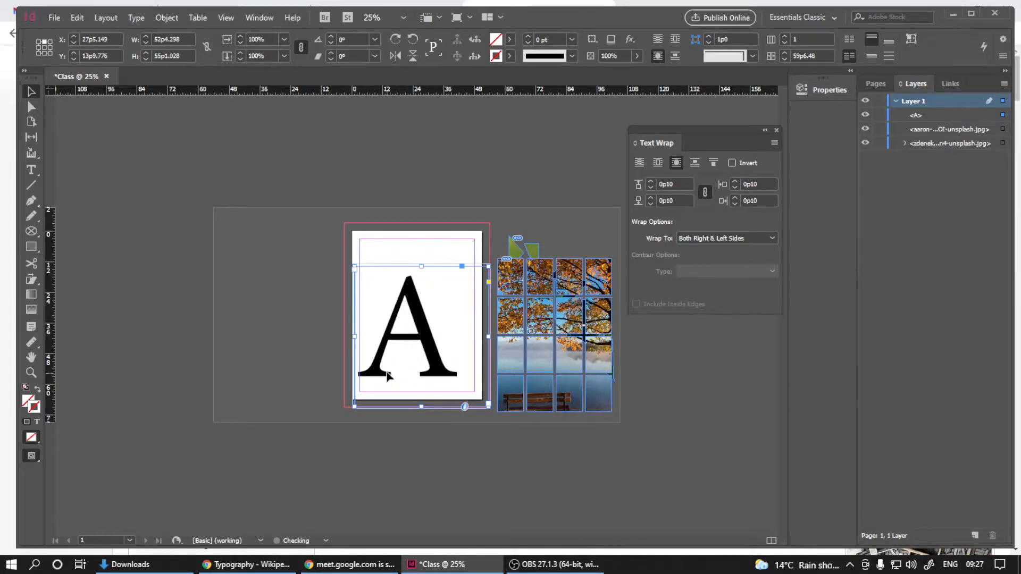
pyautogui.hotkey('ctrl', 'z')
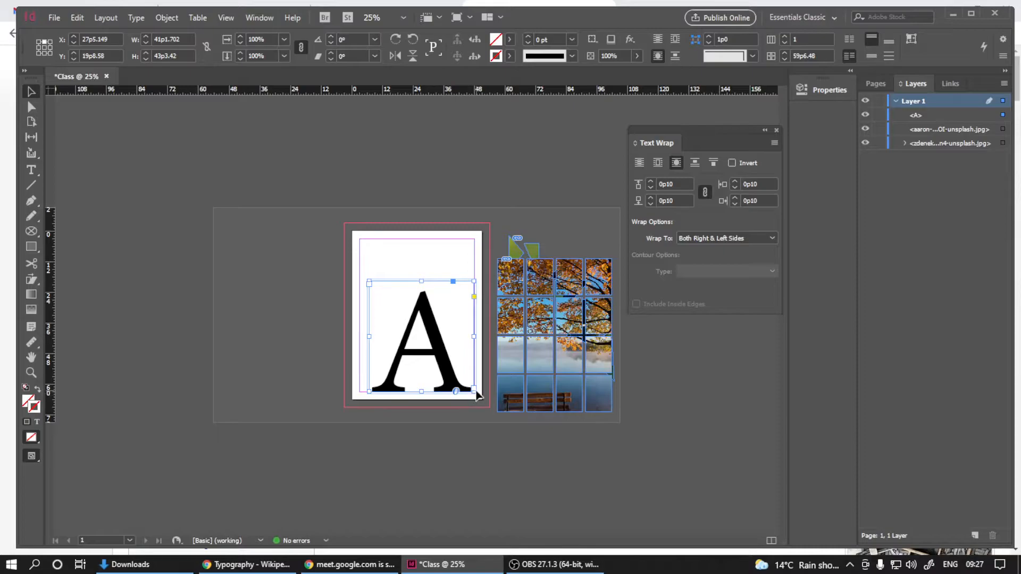
# Step: Enlarge the letter A to about 53p2 wide by 55p11 high and move it so its feet rest on the page's bottom edge
pyautogui.moveTo(477, 394); pyautogui.dragTo(492, 409)
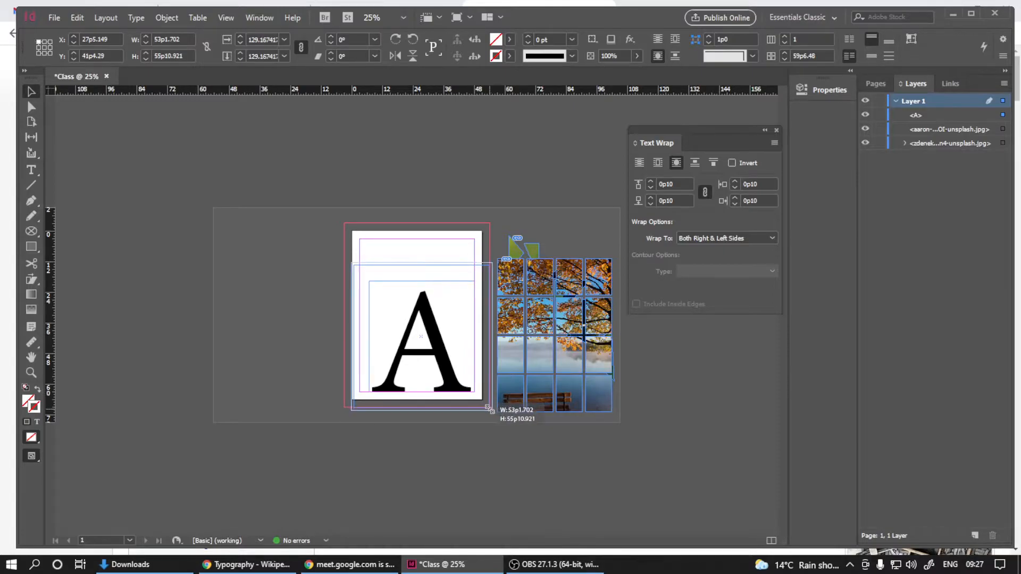
pyautogui.moveTo(449, 376)
pyautogui.mouseDown()
pyautogui.moveTo(446, 359)
pyautogui.moveTo(446, 374)
pyautogui.mouseUp()
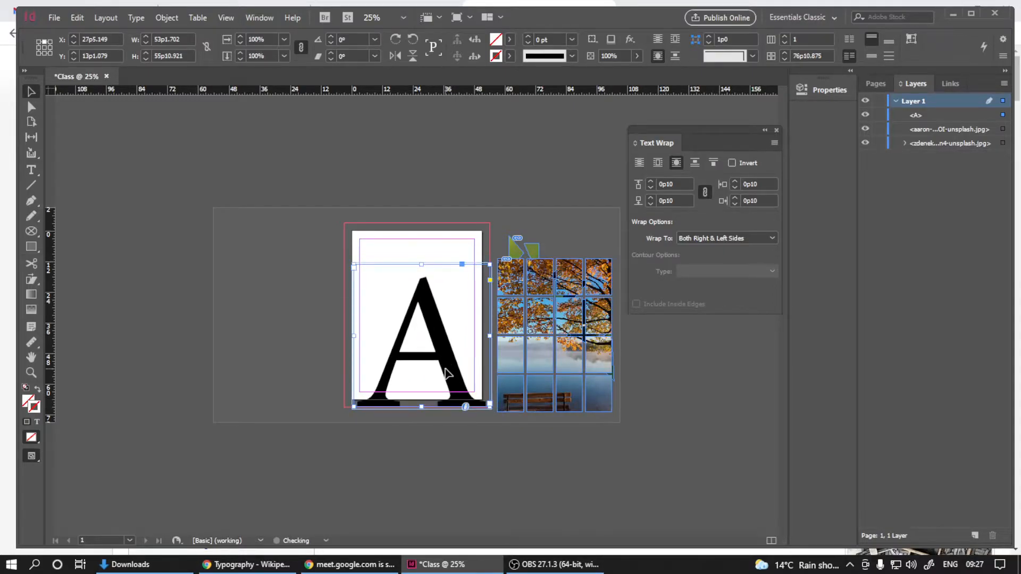
pyautogui.click(244, 323)
pyautogui.hotkey('ctrl', '=')
pyautogui.moveTo(472, 417); pyautogui.dragTo(470, 404)
pyautogui.click(285, 330)
pyautogui.hotkey('ctrl', '=')
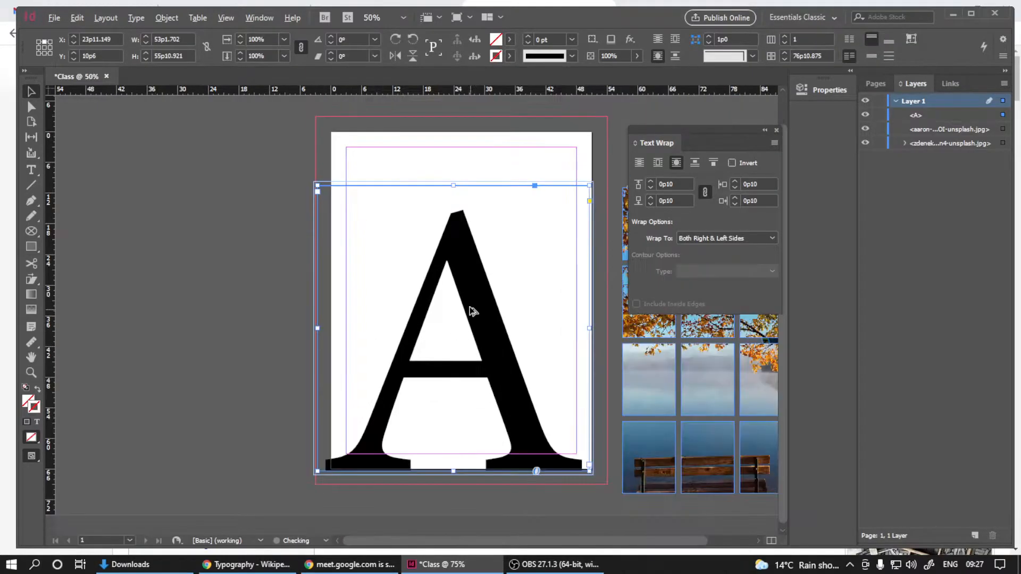
pyautogui.hotkey('ctrl', '=')
pyautogui.scroll(1, 462, 420)
pyautogui.moveTo(452, 430); pyautogui.dragTo(423, 372)
pyautogui.scroll(-1, 447, 371)
pyautogui.moveTo(478, 296); pyautogui.dragTo(426, 368)
pyautogui.scroll(-1, 439, 341)
pyautogui.moveTo(453, 307); pyautogui.dragTo(437, 327)
pyautogui.click(30, 201)
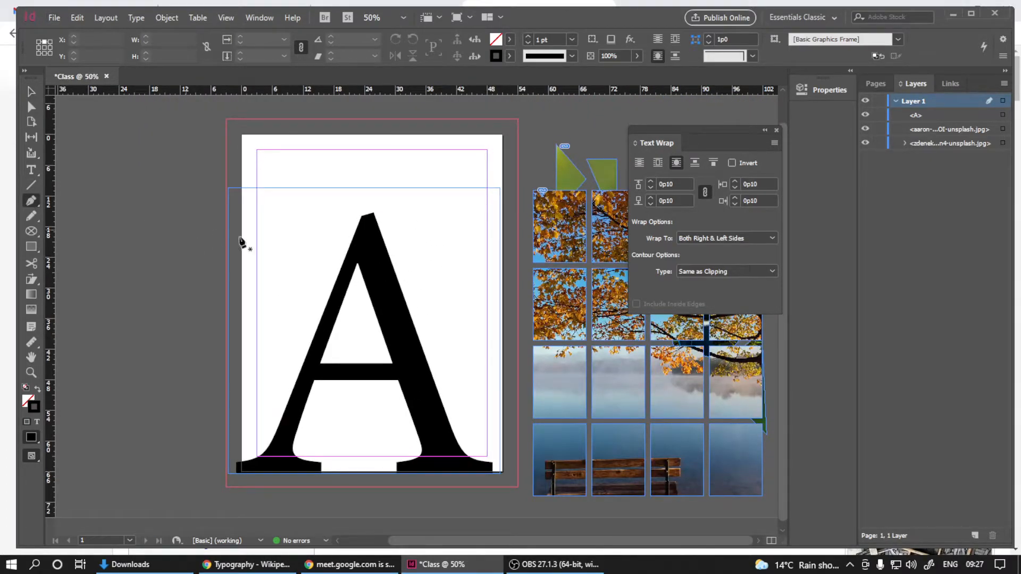
pyautogui.click(379, 243)
pyautogui.click(466, 218)
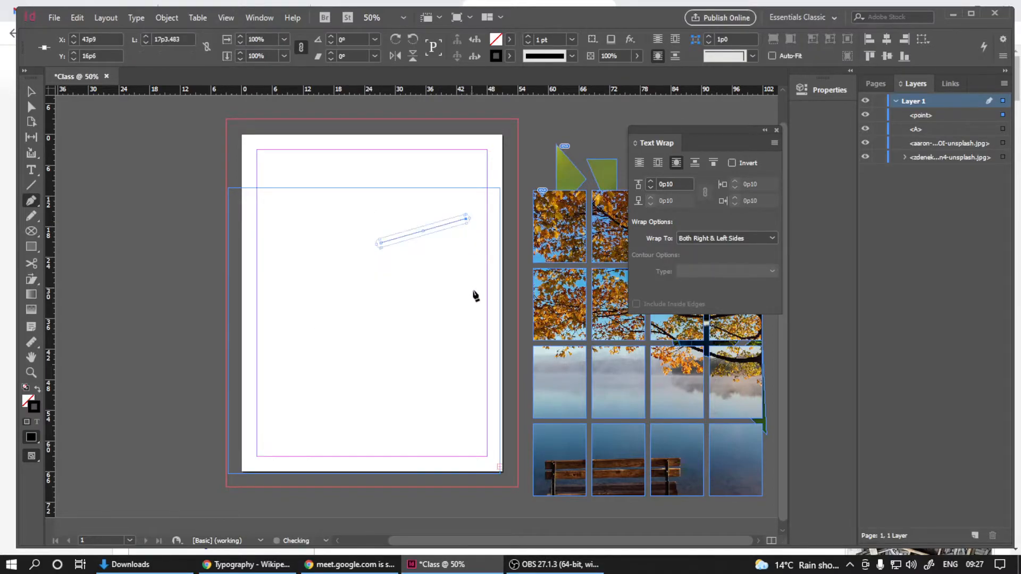
pyautogui.hotkey('ctrl', 'z')
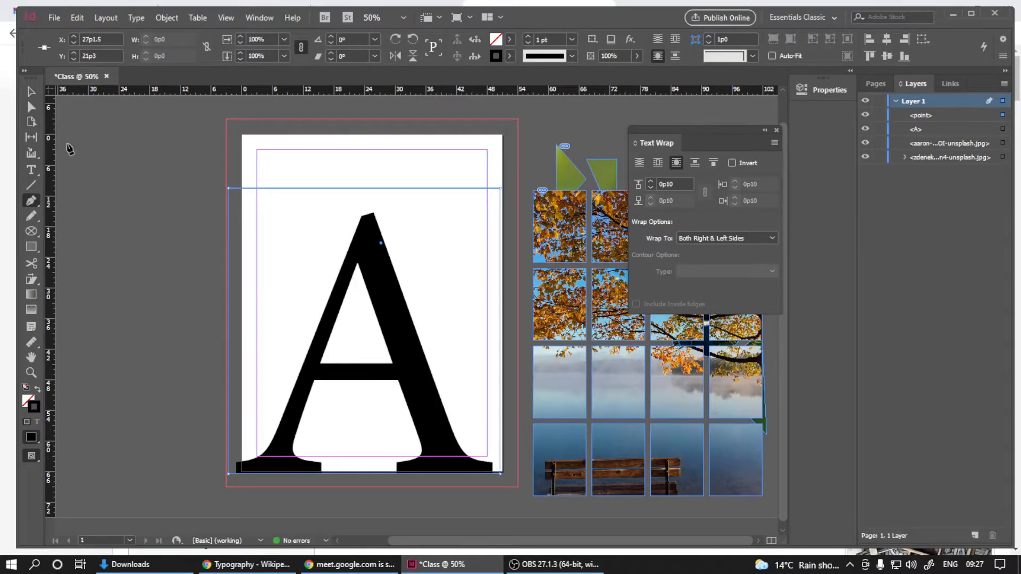
pyautogui.hotkey('ctrl', 'z')
# Step: Convert the large letter A to outlines
pyautogui.click(30, 93)
pyautogui.click(292, 201)
pyautogui.click(160, 18)
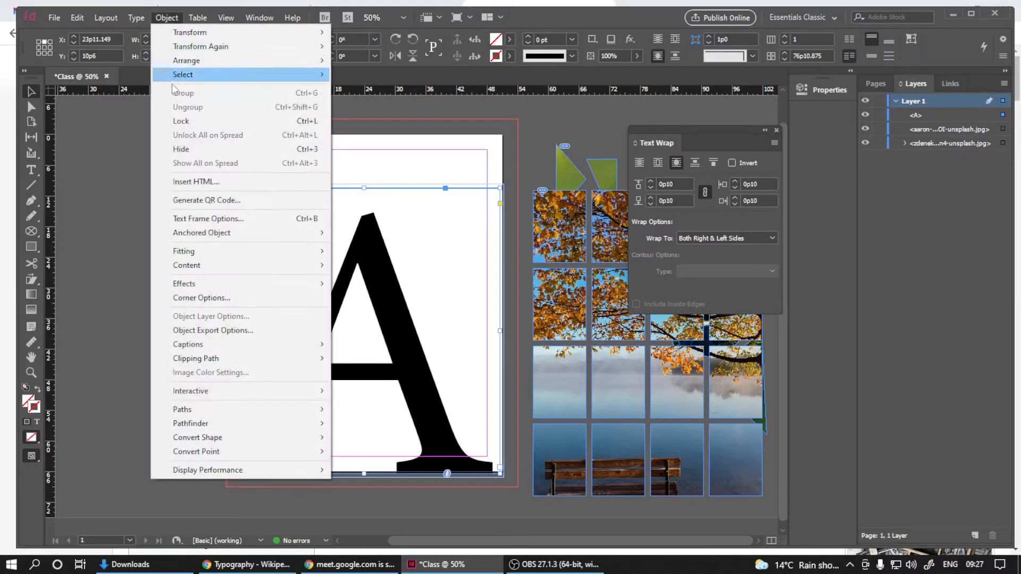
pyautogui.moveTo(136, 18)
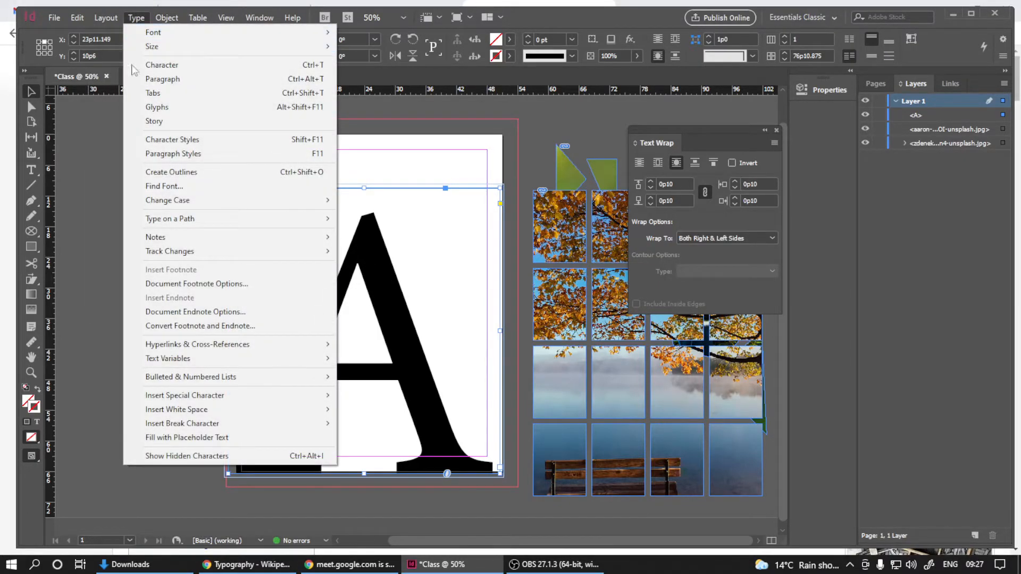
pyautogui.click(153, 171)
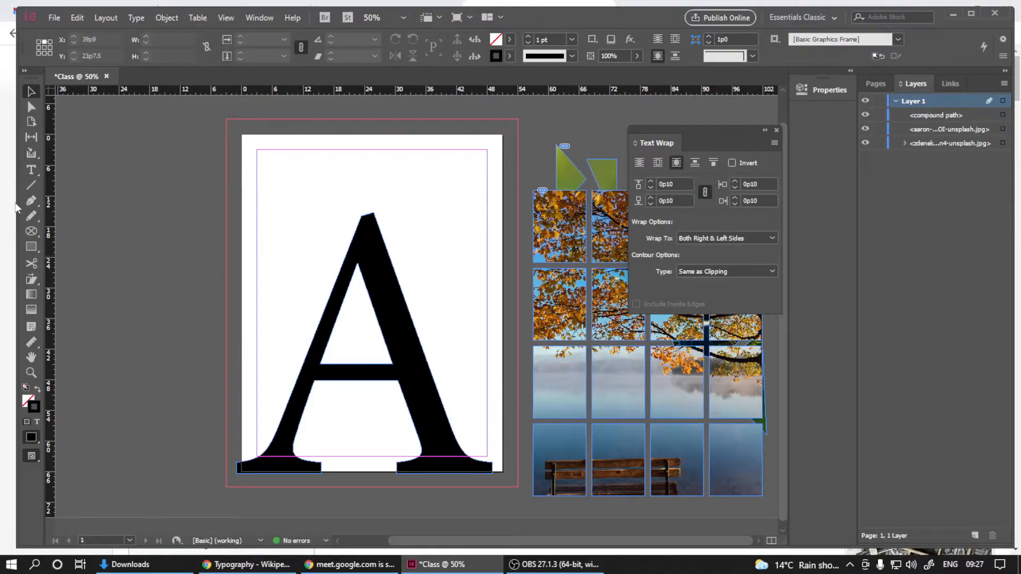
# Step: Draw a closed four-sided polygon about 19p10 wide by 36p7 high with the Pen tool, overlapping the A's right leg
pyautogui.click(31, 200)
pyautogui.click(386, 259)
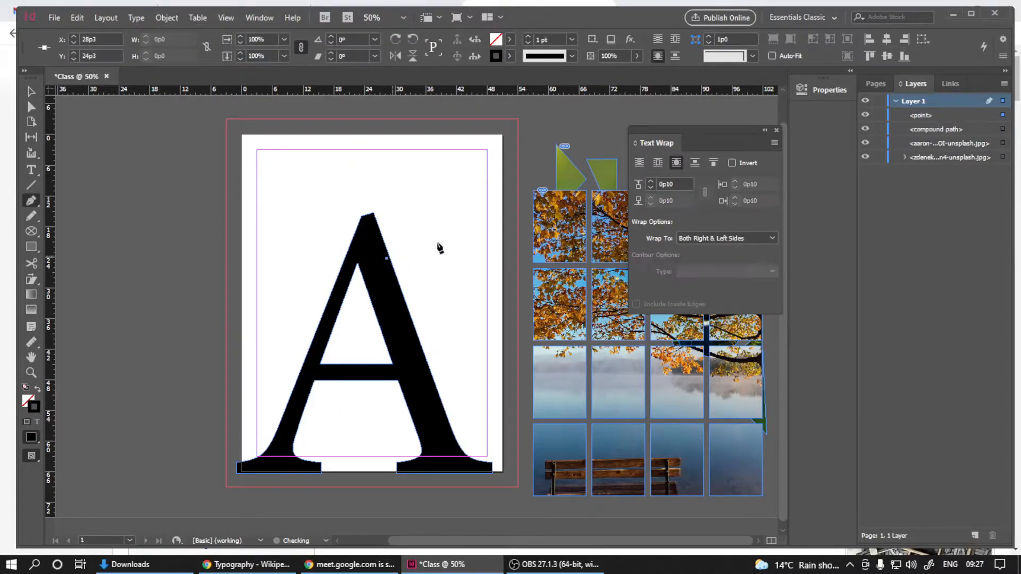
pyautogui.click(473, 220)
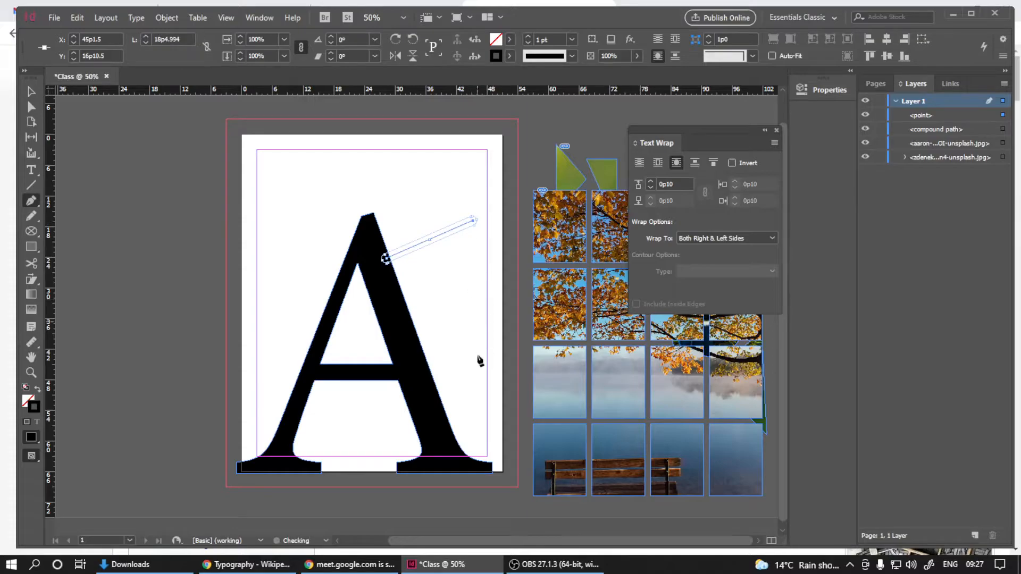
pyautogui.click(488, 387)
pyautogui.click(424, 409)
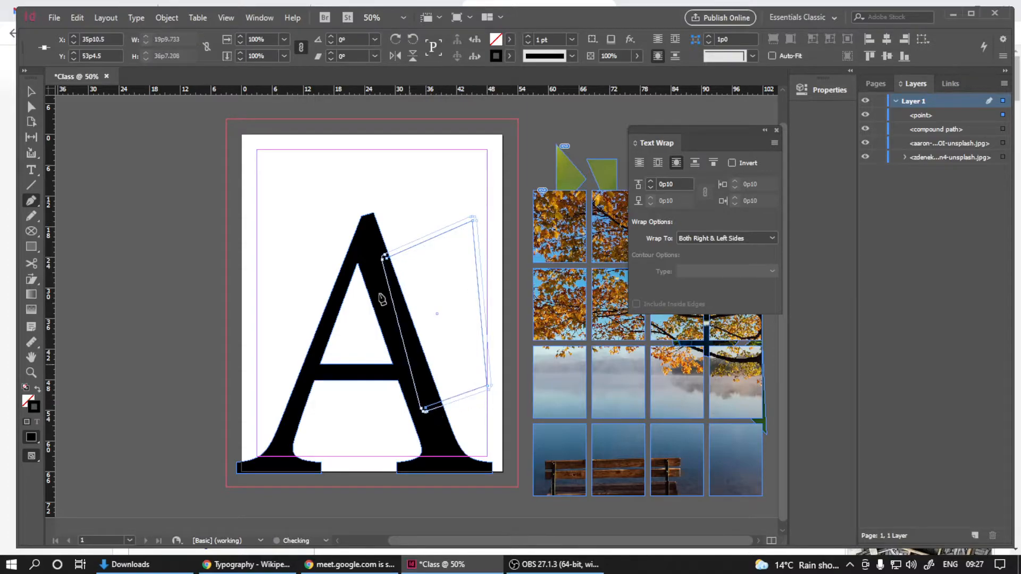
pyautogui.click(387, 258)
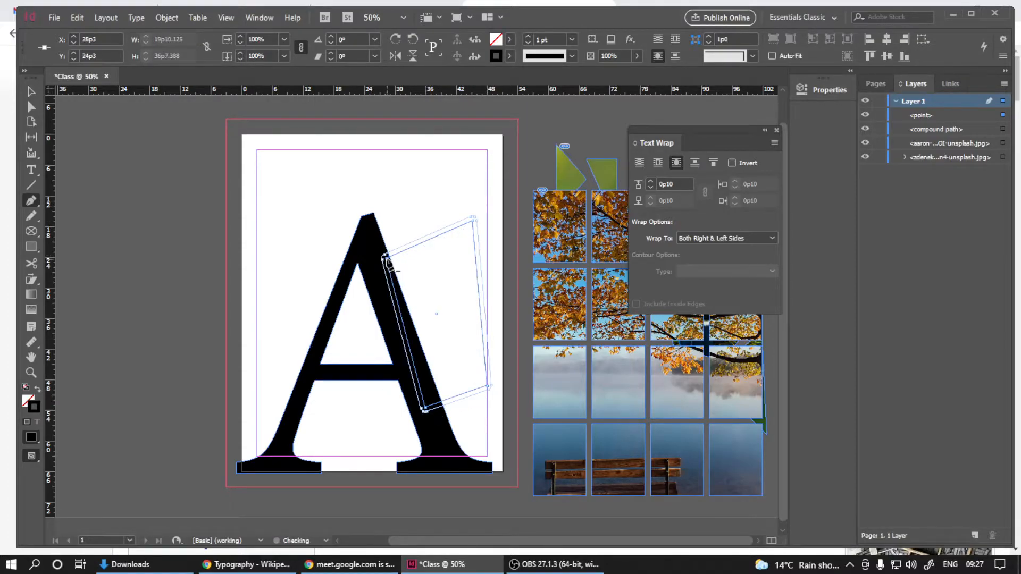
pyautogui.hotkey('ctrl', '=')
pyautogui.moveTo(511, 361); pyautogui.dragTo(332, 248)
pyautogui.hotkey('ctrl', '-')
pyautogui.hotkey('ctrl', '=')
pyautogui.moveTo(426, 218); pyautogui.dragTo(335, 192)
pyautogui.click(31, 95)
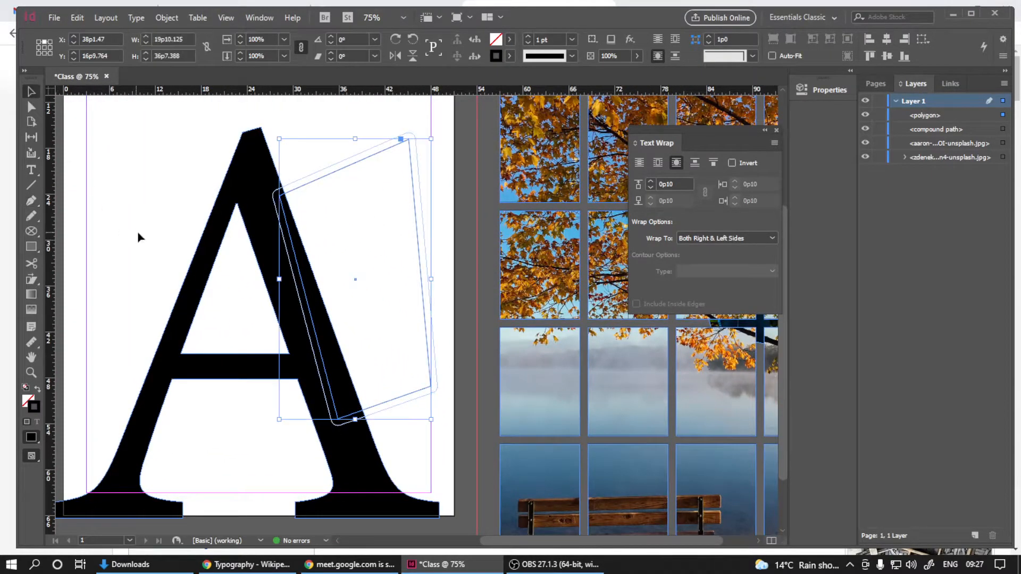
# Step: Place the portrait photo of the man in a blue sweater from Downloads into the four-sided polygon beside the A
pyautogui.click(138, 235)
pyautogui.click(348, 171)
pyautogui.click(54, 18)
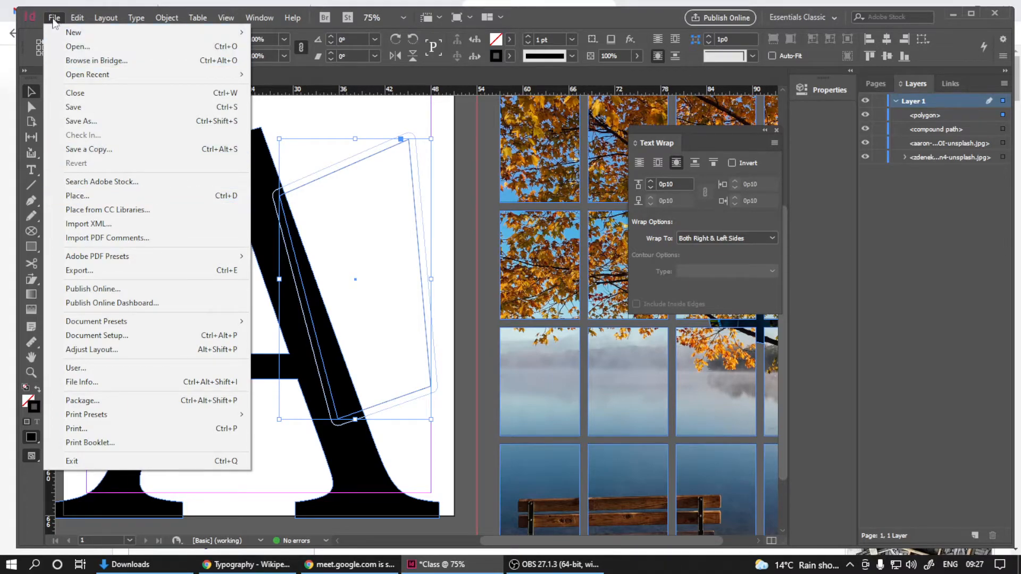
pyautogui.click(235, 206)
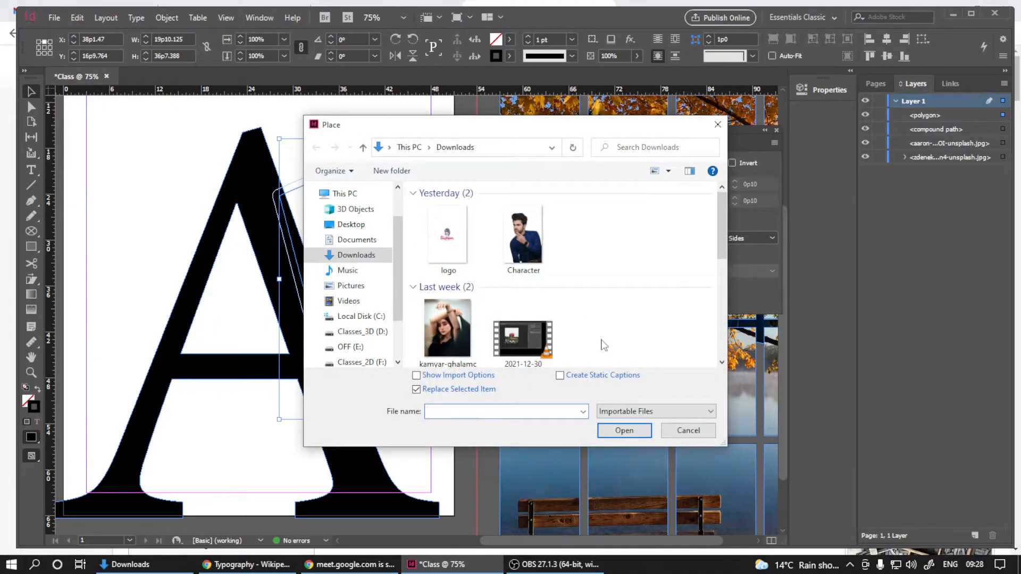
pyautogui.scroll(-3, 611, 309)
pyautogui.scroll(2, 590, 298)
pyautogui.scroll(-2, 570, 286)
pyautogui.scroll(3, 569, 285)
pyautogui.scroll(-3, 569, 285)
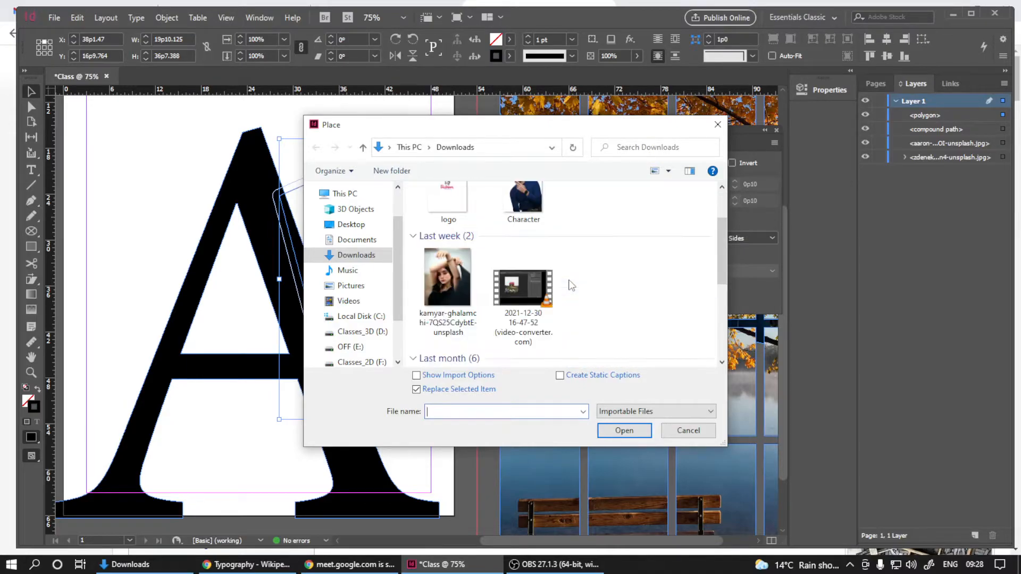
pyautogui.doubleClick(508, 304)
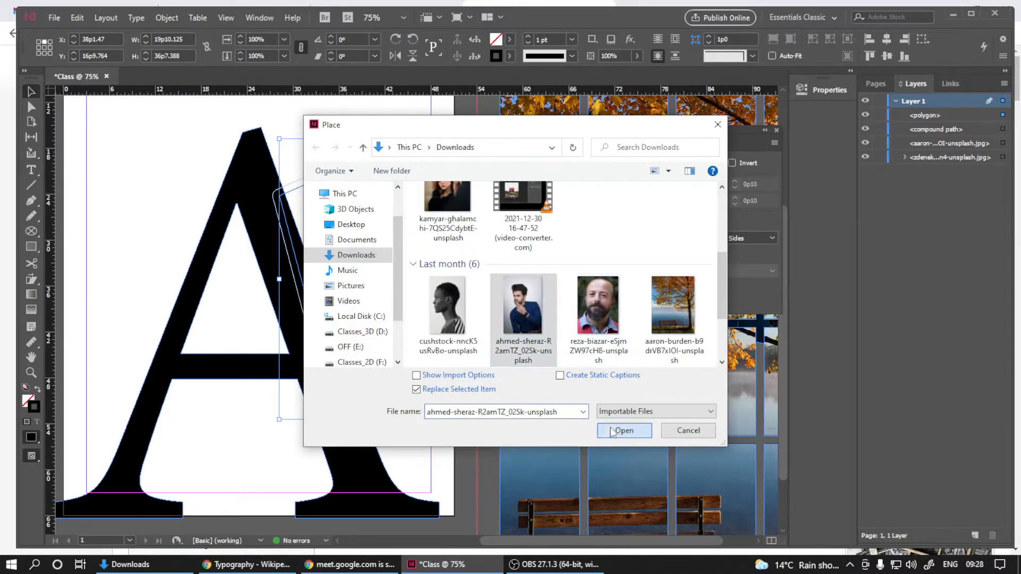
pyautogui.hotkey('ctrl', '-')
pyautogui.hotkey('ctrl', '-')
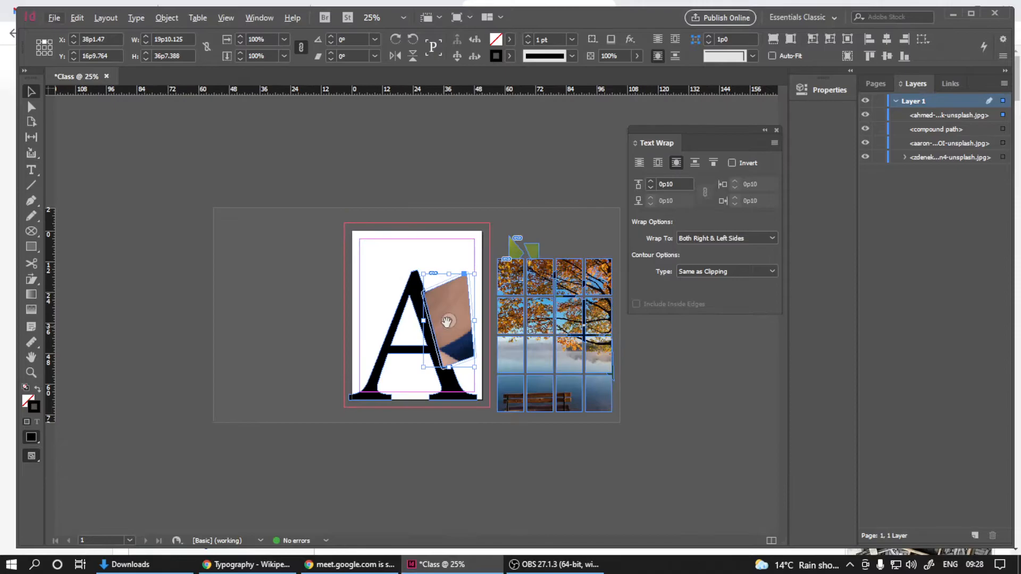
# Step: Scale the portrait photo down inside its polygon frame to about 25p10 wide by 38p9 high, showing the man's head and torso
pyautogui.click(449, 321)
pyautogui.hotkey('ctrl', '-')
pyautogui.hotkey('ctrl', '-')
pyautogui.hotkey('ctrl', '-')
pyautogui.hotkey('ctrl', '-')
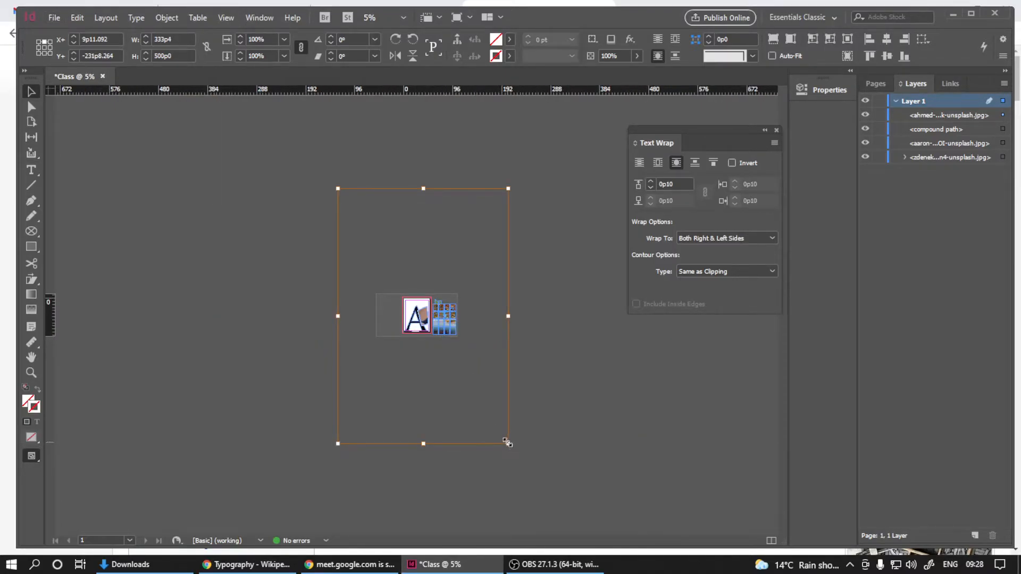
pyautogui.moveTo(508, 443); pyautogui.dragTo(440, 342)
pyautogui.hotkey('ctrl', '=')
pyautogui.hotkey('ctrl', '=')
pyautogui.moveTo(537, 450); pyautogui.dragTo(484, 371)
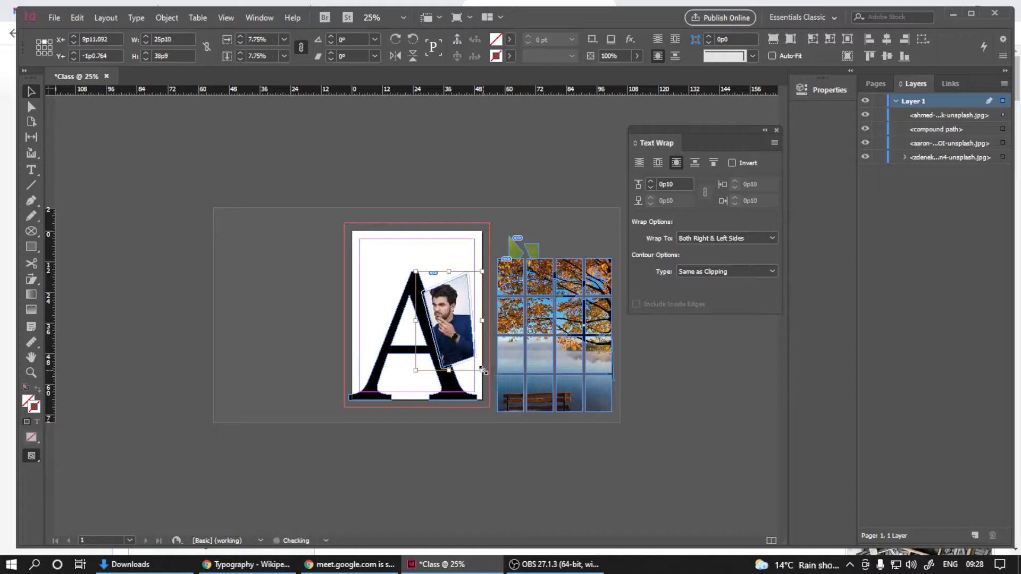
pyautogui.hotkey('ctrl', '=')
pyautogui.hotkey('ctrl', '=')
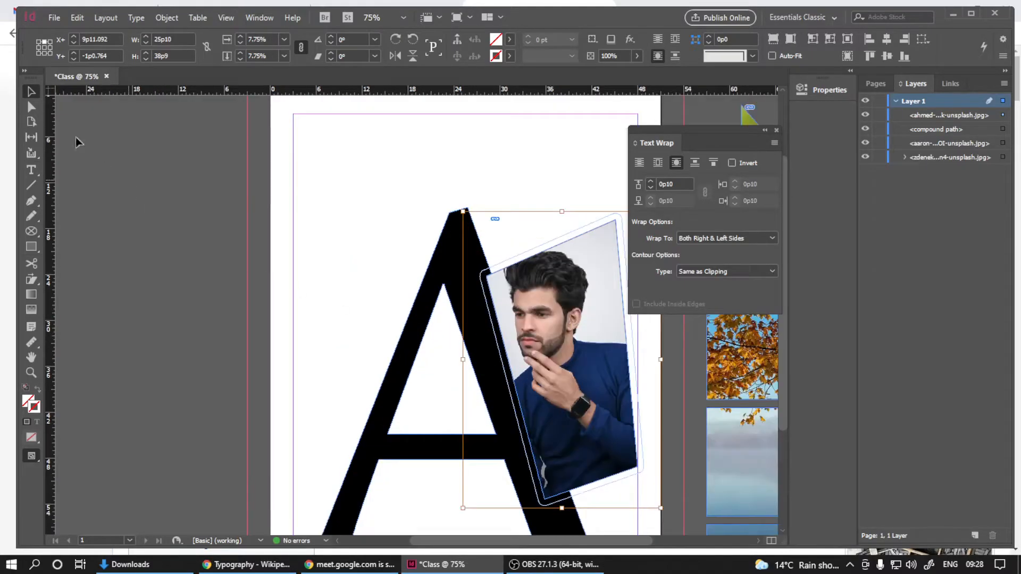
pyautogui.click(85, 173)
# Step: Bring the outlined letter A to the front so its leg overlaps the portrait photo
pyautogui.hotkey('ctrl', '-')
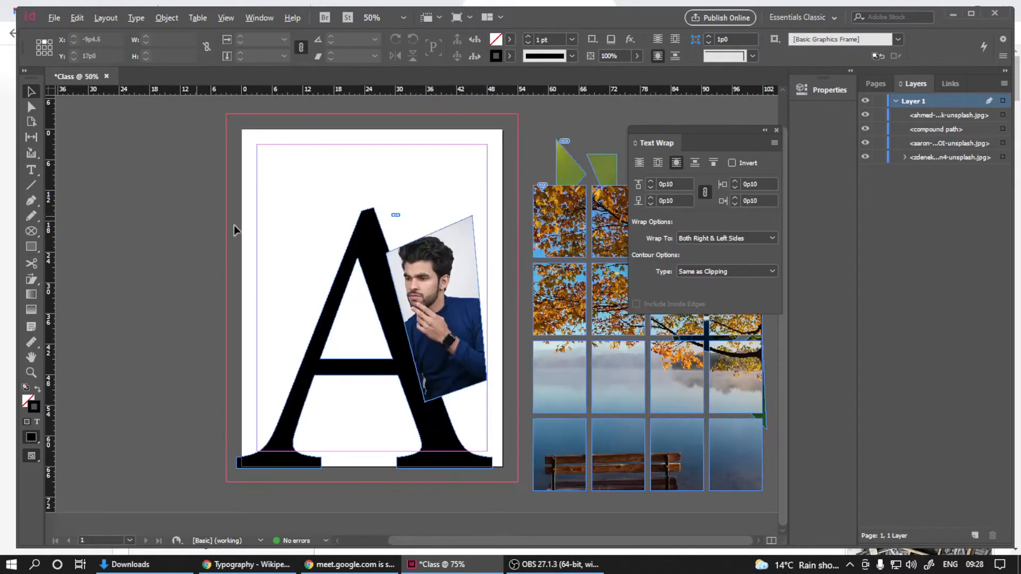
pyautogui.click(357, 243)
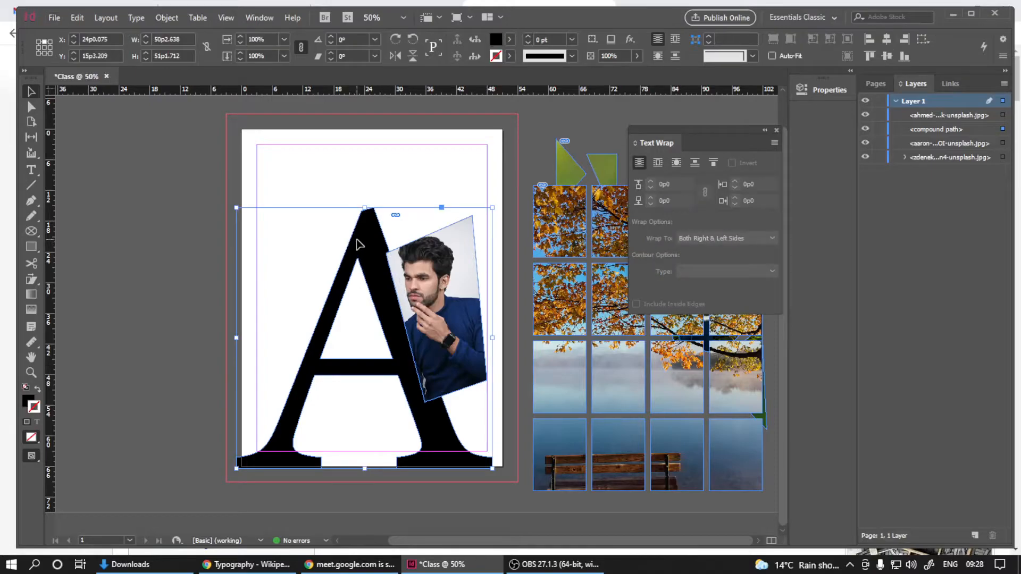
pyautogui.hotkey('ctrl', 'shift', ']')
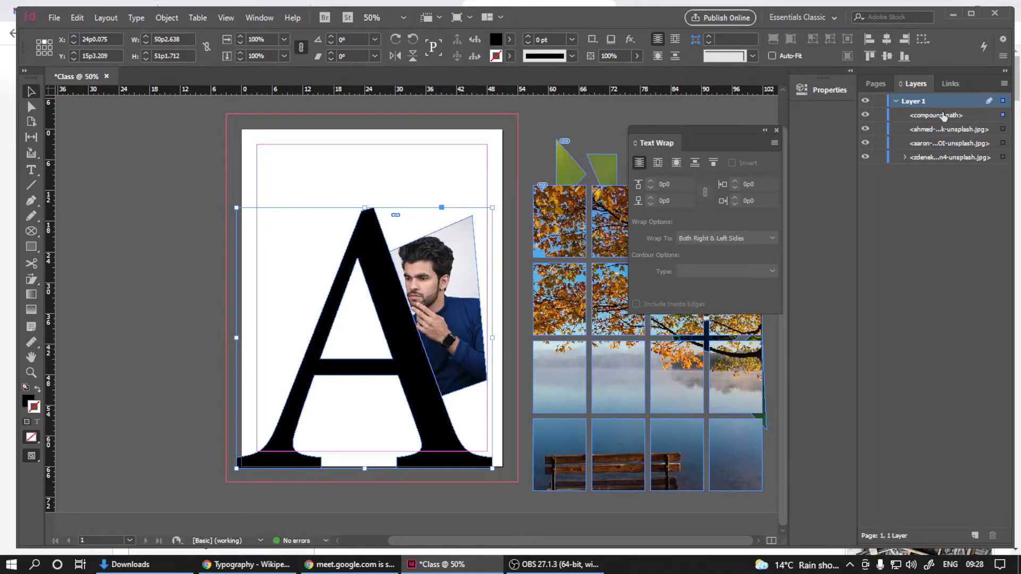
pyautogui.click(185, 243)
# Step: Draw a closed shape with curved lower corners, about 21p9 wide by 15p3 high, in the A's lower opening with the Pen tool
pyautogui.moveTo(182, 285); pyautogui.dragTo(272, 319)
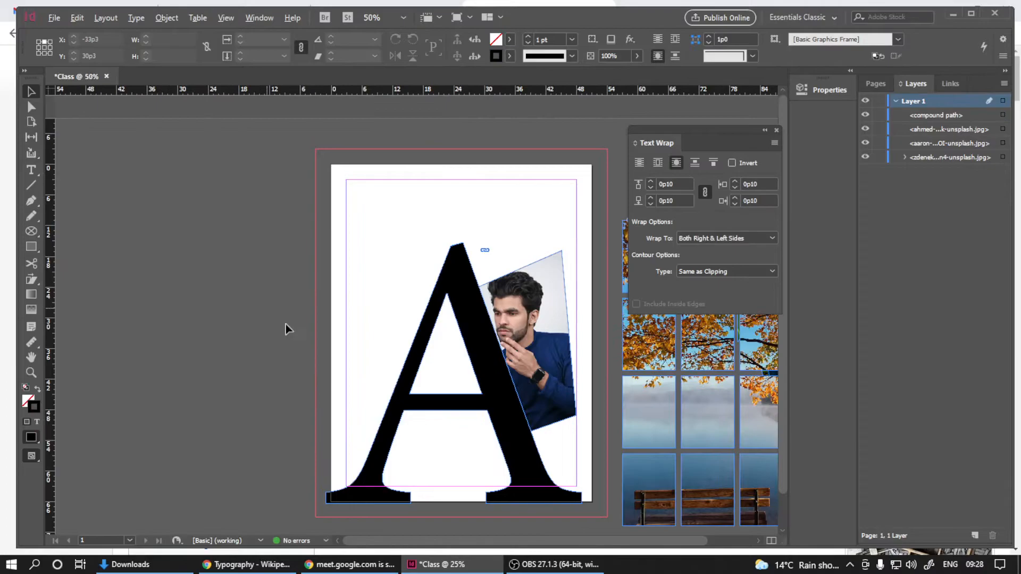
pyautogui.moveTo(381, 366); pyautogui.dragTo(330, 271)
pyautogui.scroll(1, 381, 309)
pyautogui.moveTo(435, 360); pyautogui.dragTo(406, 277)
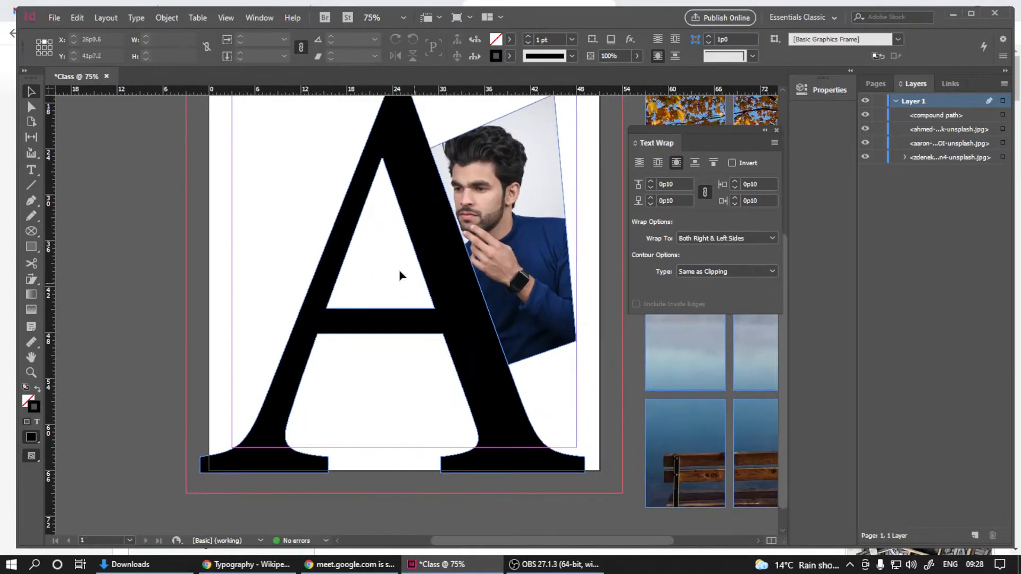
pyautogui.scroll(3, 373, 301)
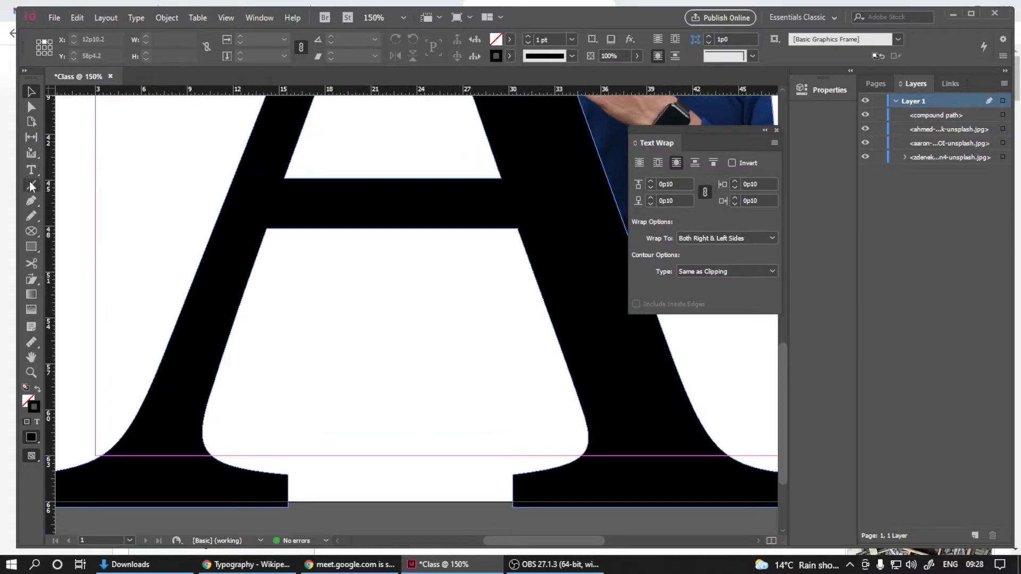
pyautogui.click(31, 200)
pyautogui.click(293, 464)
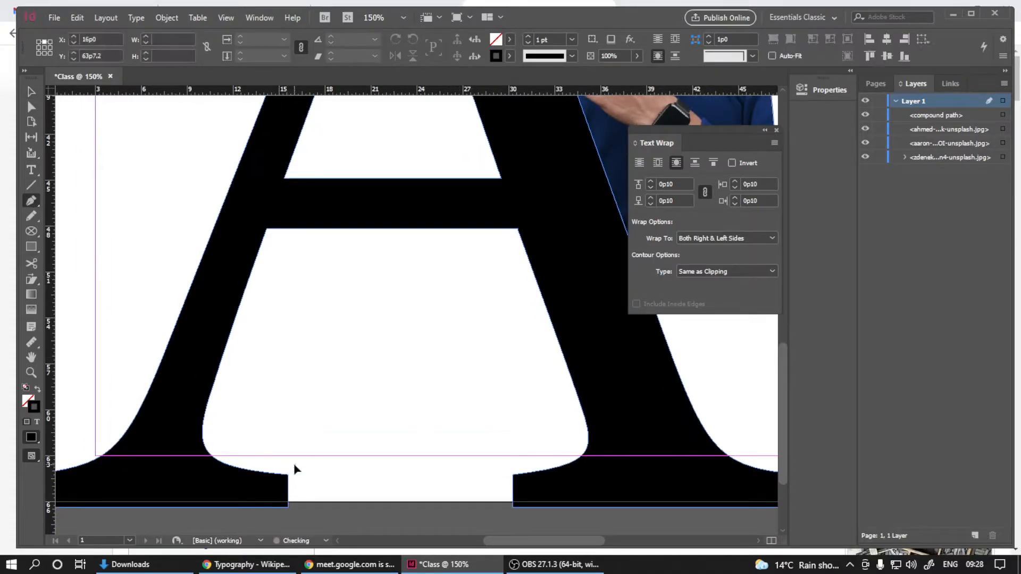
pyautogui.hotkey('ctrl', 'z')
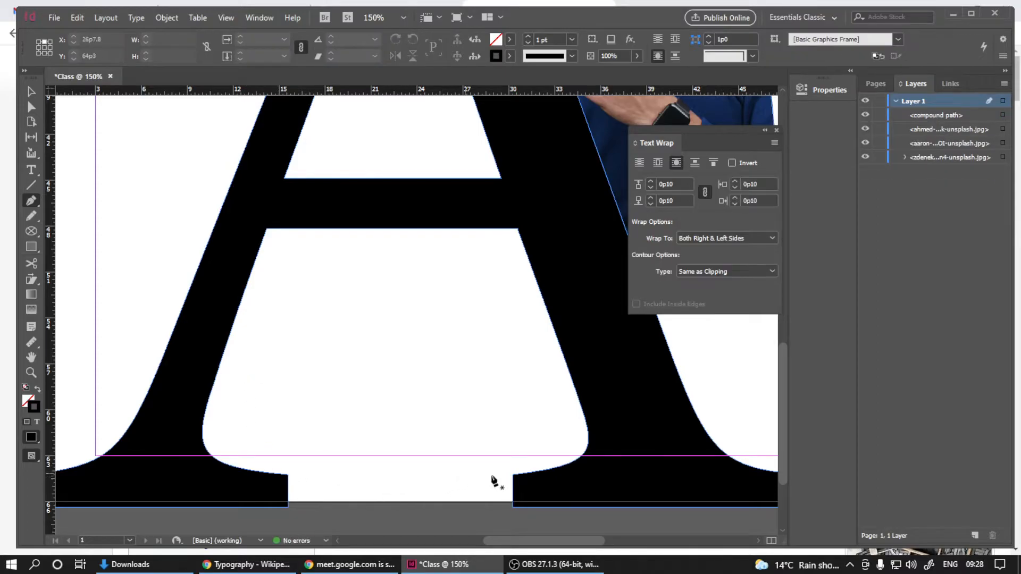
pyautogui.click(515, 469)
pyautogui.click(286, 470)
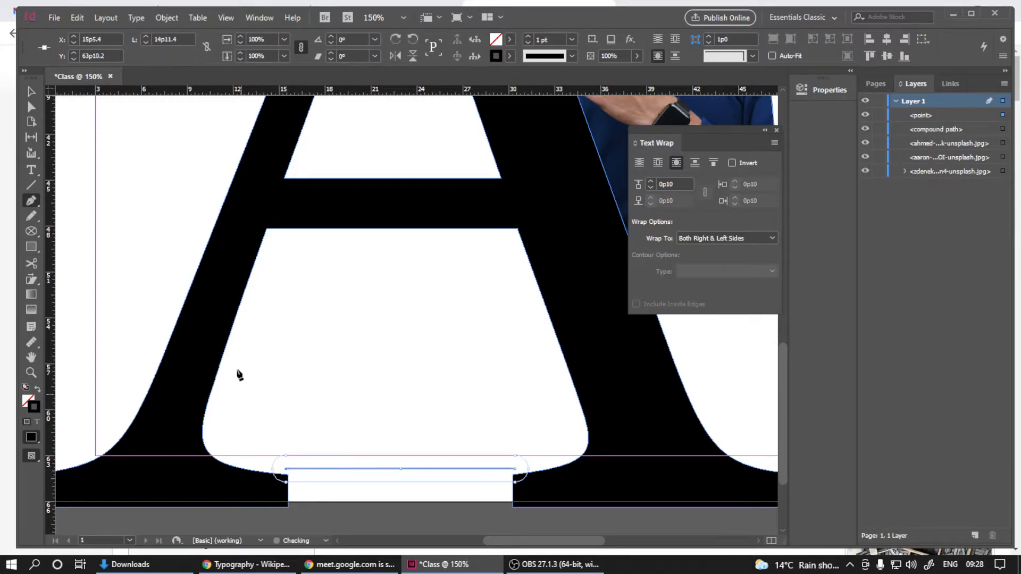
pyautogui.moveTo(242, 362); pyautogui.dragTo(286, 239)
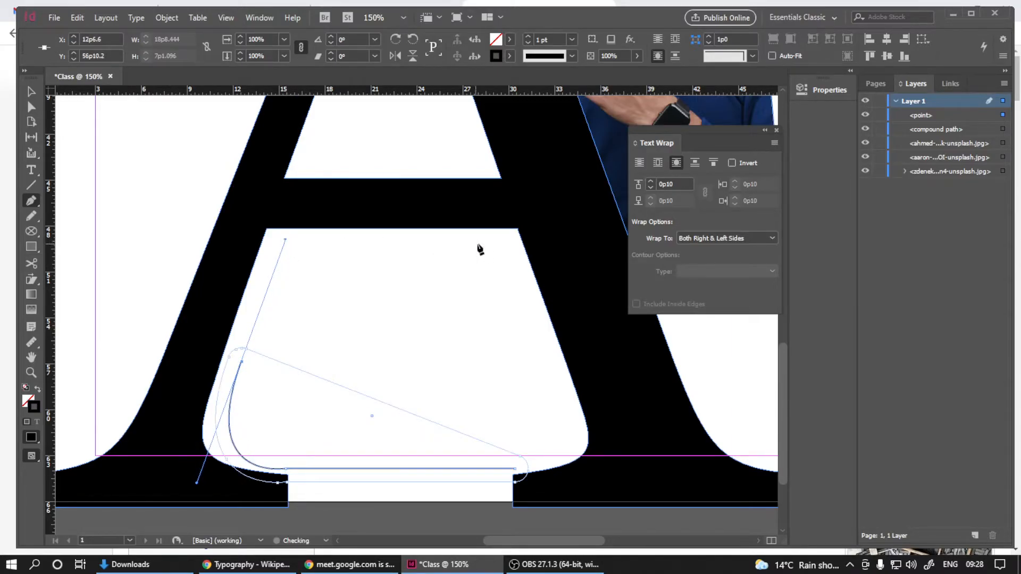
pyautogui.click(505, 237)
pyautogui.hotkey('ctrl', 'z')
pyautogui.click(286, 239)
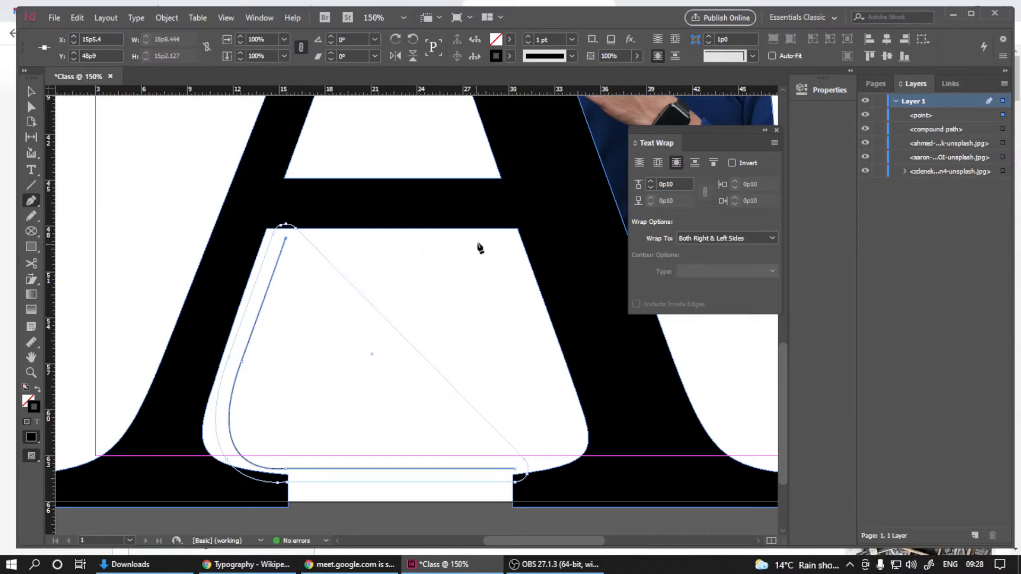
pyautogui.click(507, 237)
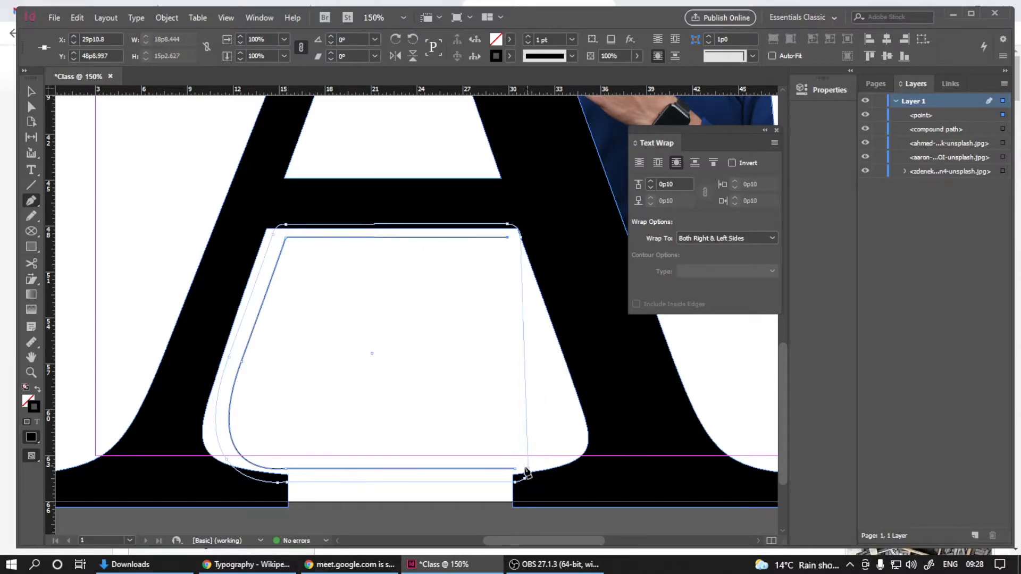
pyautogui.moveTo(515, 470); pyautogui.dragTo(623, 463)
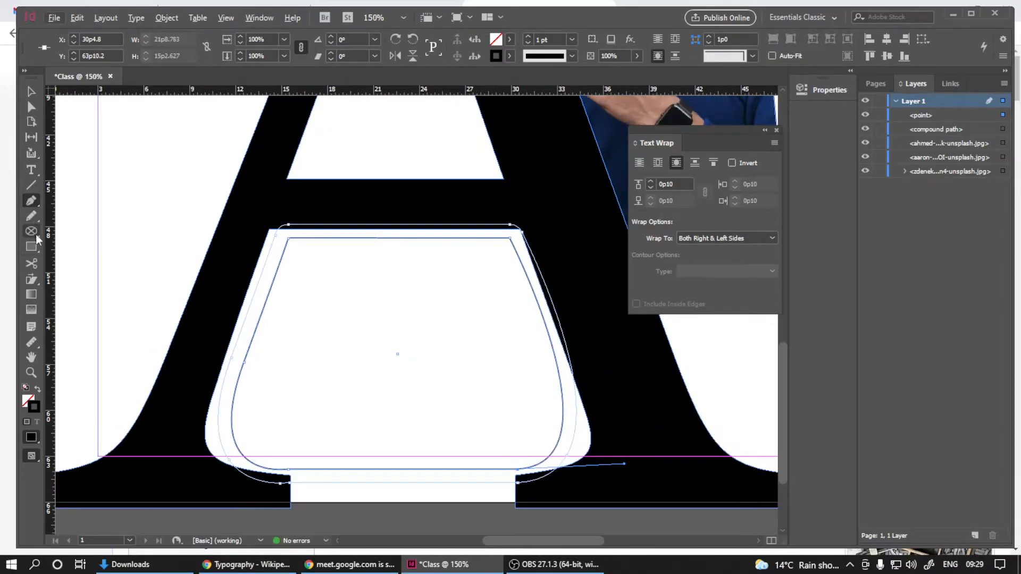
# Step: Turn the drawn shape inside the A into a text frame and paste the copied Typography article text into it
pyautogui.click(31, 169)
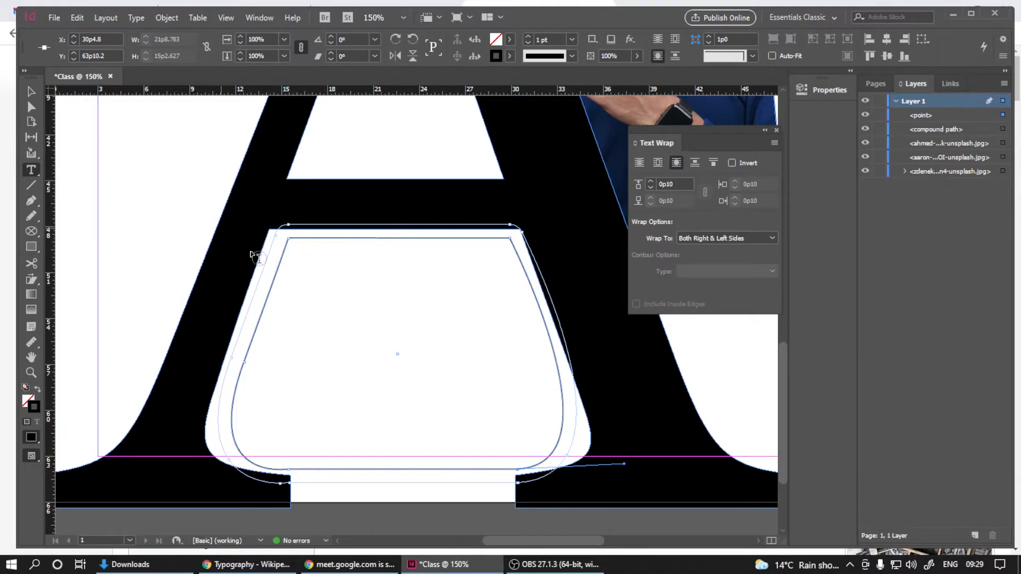
pyautogui.click(297, 257)
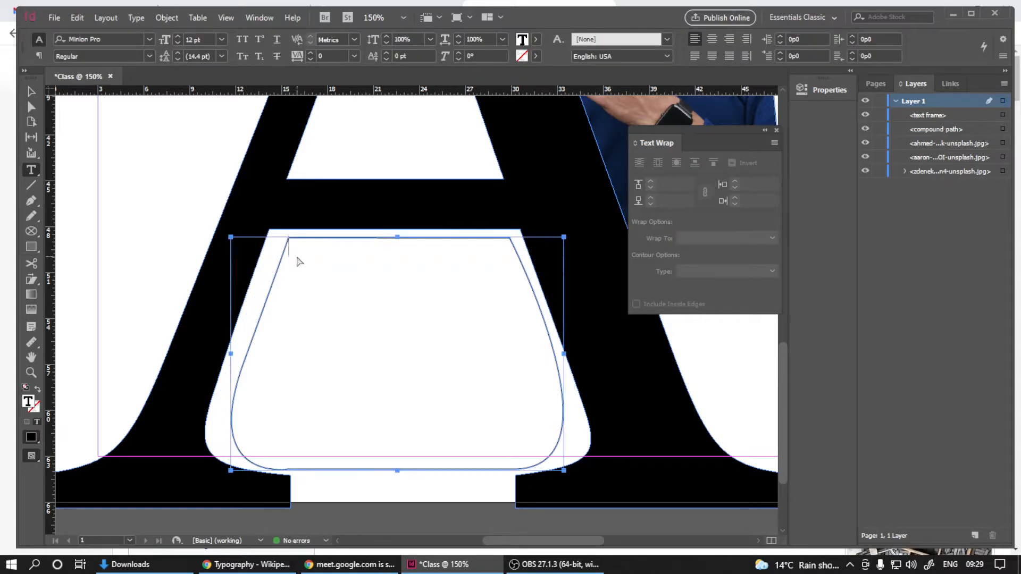
pyautogui.hotkey('ctrl', 'v')
pyautogui.click(31, 93)
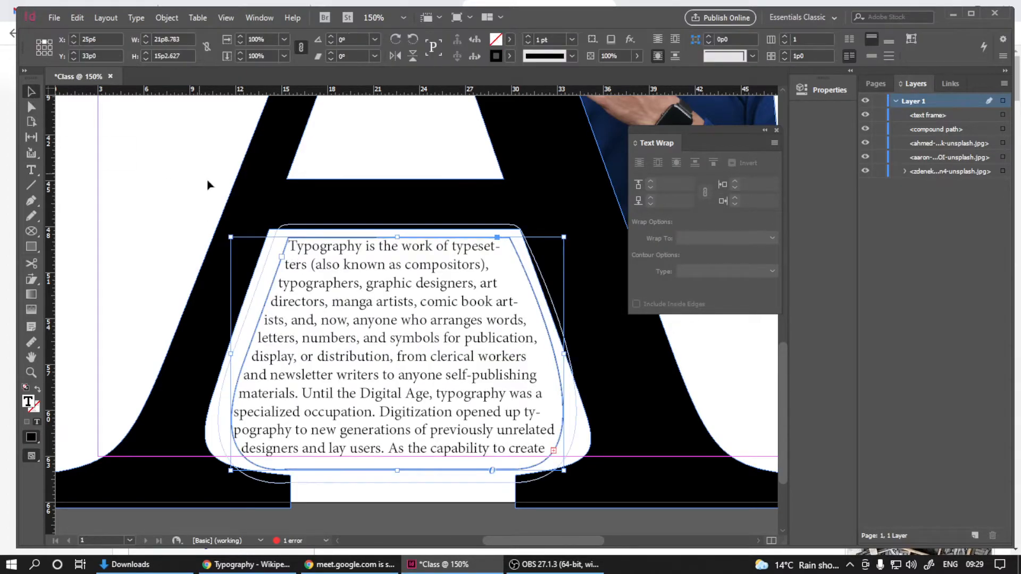
# Step: Set the stroke of the shaped text frame inside the A to none
pyautogui.scroll(-2, 220, 191)
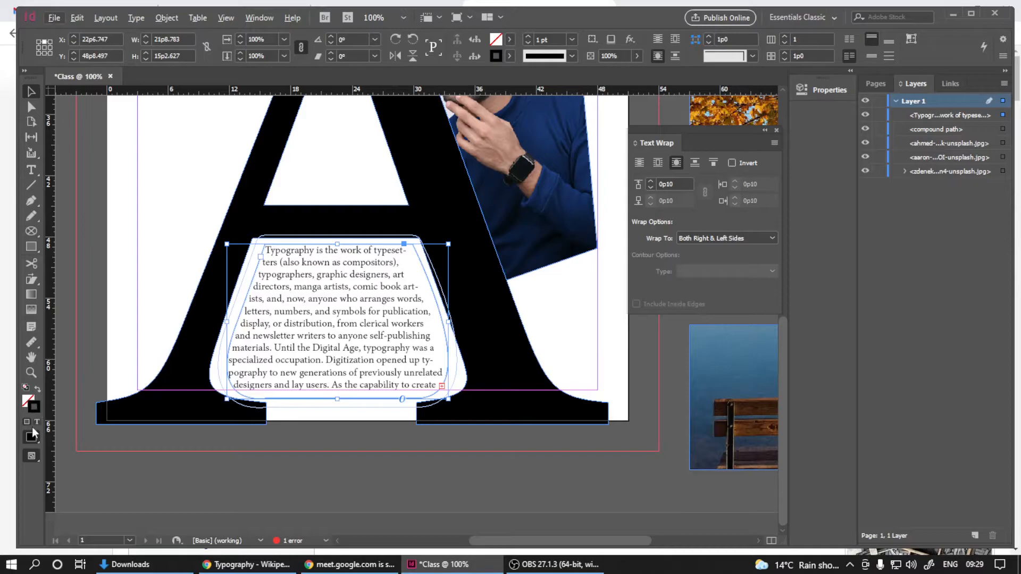
pyautogui.doubleClick(38, 406)
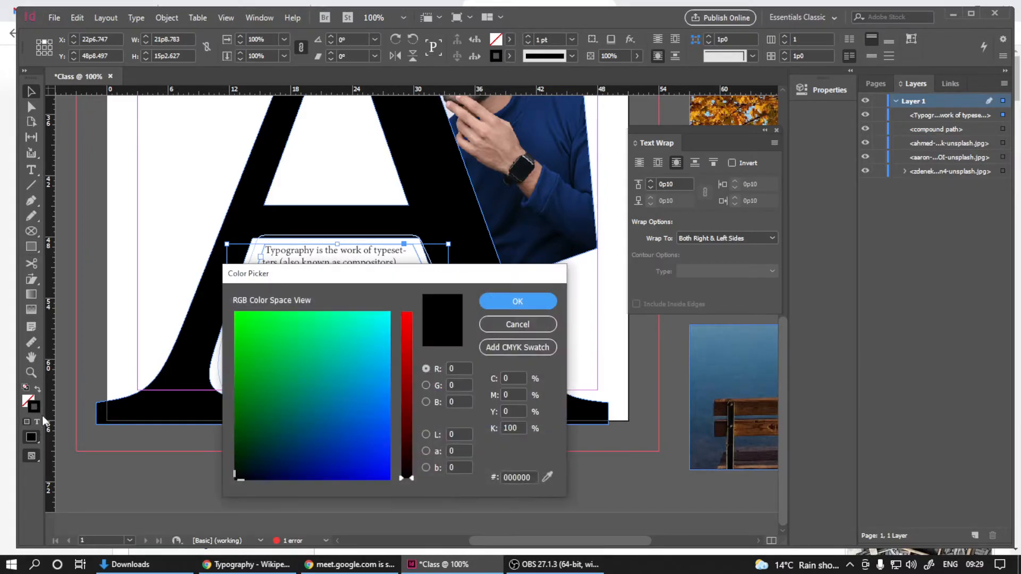
pyautogui.click(515, 325)
pyautogui.rightClick(31, 440)
pyautogui.click(60, 480)
pyautogui.scroll(-1, 381, 365)
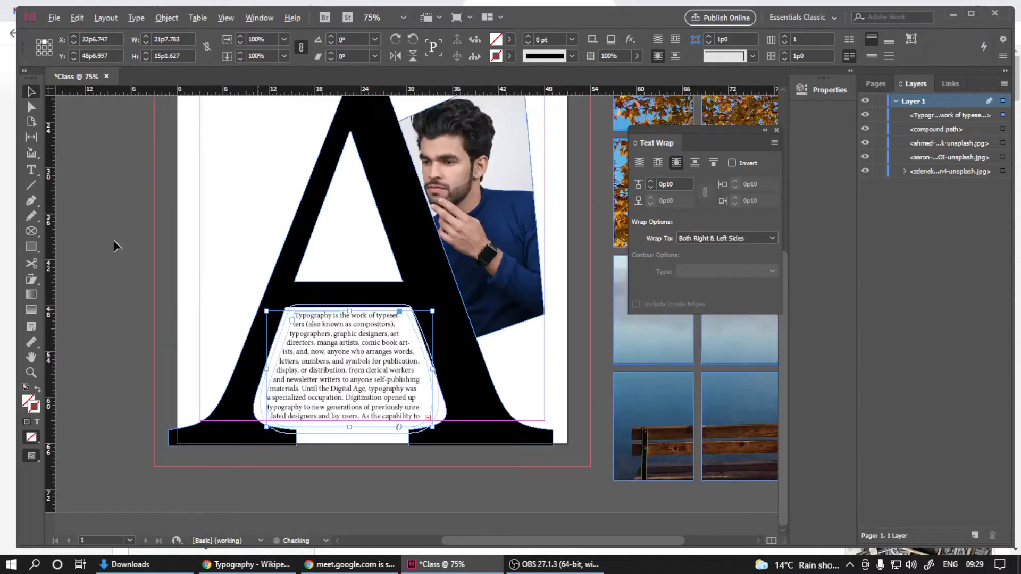
pyautogui.click(144, 262)
# Step: Set the stroke of the portrait photo's polygon frame to none
pyautogui.click(468, 221)
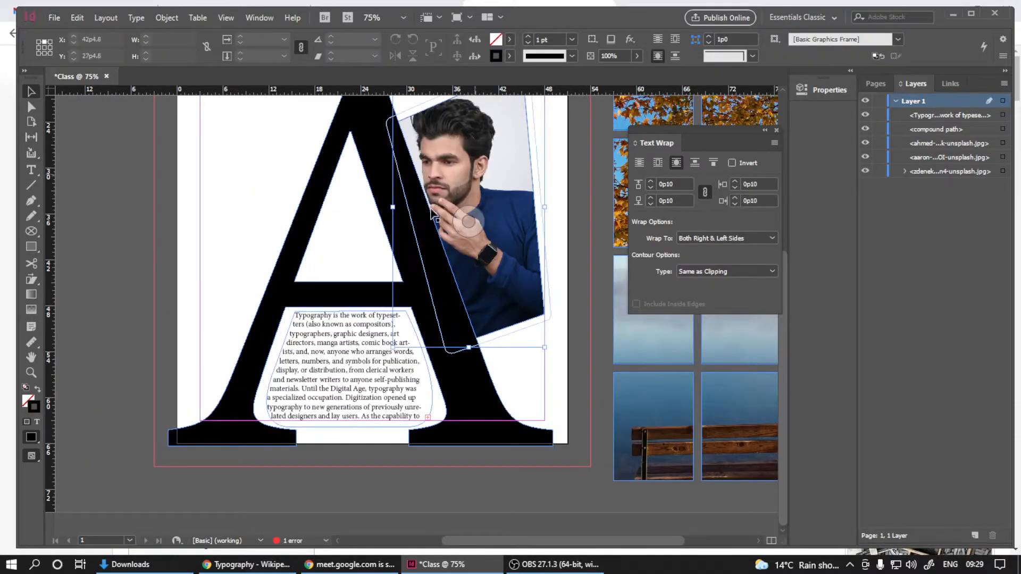
pyautogui.rightClick(33, 444)
pyautogui.click(60, 480)
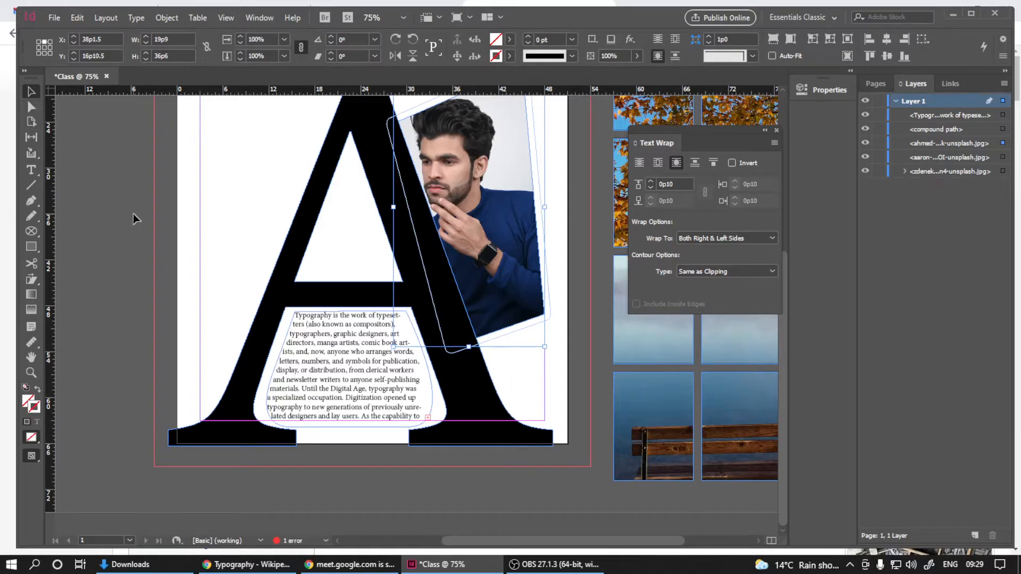
pyautogui.click(133, 213)
# Step: Preview the page layout without guides and frame edges, and return to the normal view
pyautogui.hotkey('ctrl', '-')
pyautogui.hotkey('alt', 'w')
pyautogui.press('Escape')
pyautogui.press('w')
pyautogui.moveTo(182, 288); pyautogui.dragTo(167, 271)
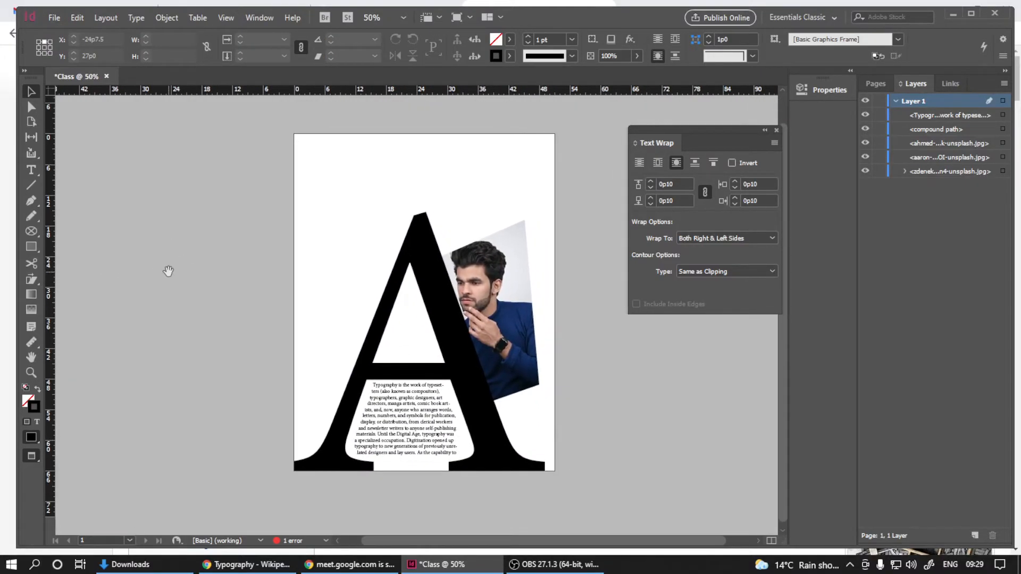
pyautogui.moveTo(214, 236); pyautogui.dragTo(281, 303)
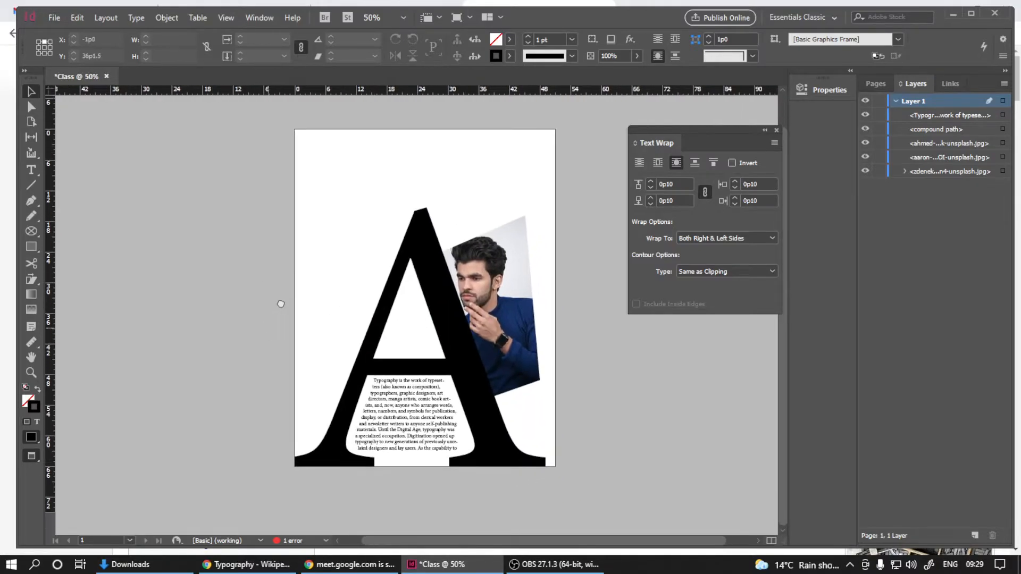
pyautogui.press('w')
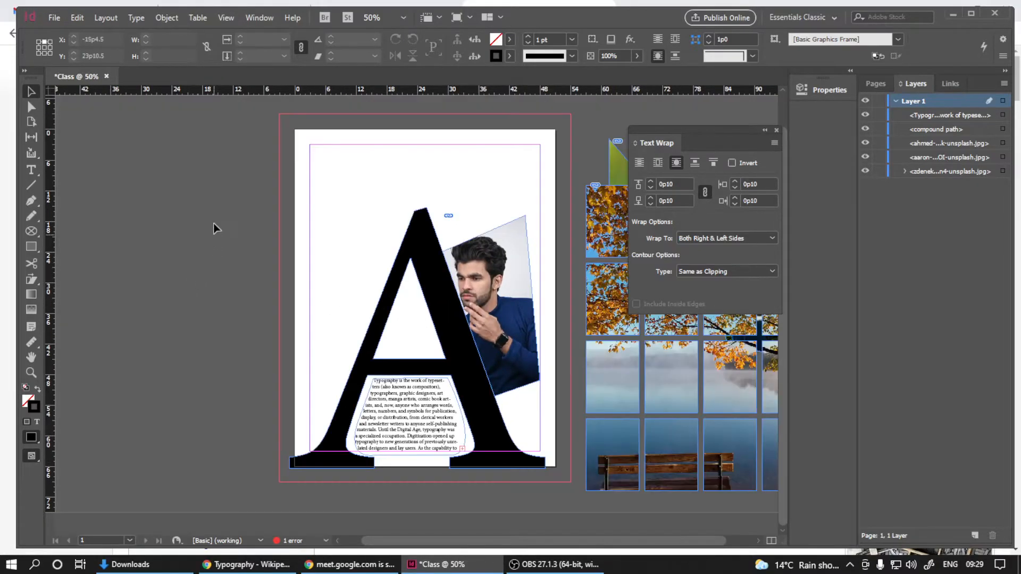
# Step: Draw a 57p0 by 72p0 rectangle covering the whole page out to the bleed and send it to the back
pyautogui.click(30, 248)
pyautogui.moveTo(280, 115); pyautogui.dragTo(572, 482)
pyautogui.scroll(-1, 356, 330)
pyautogui.scroll(1, 367, 308)
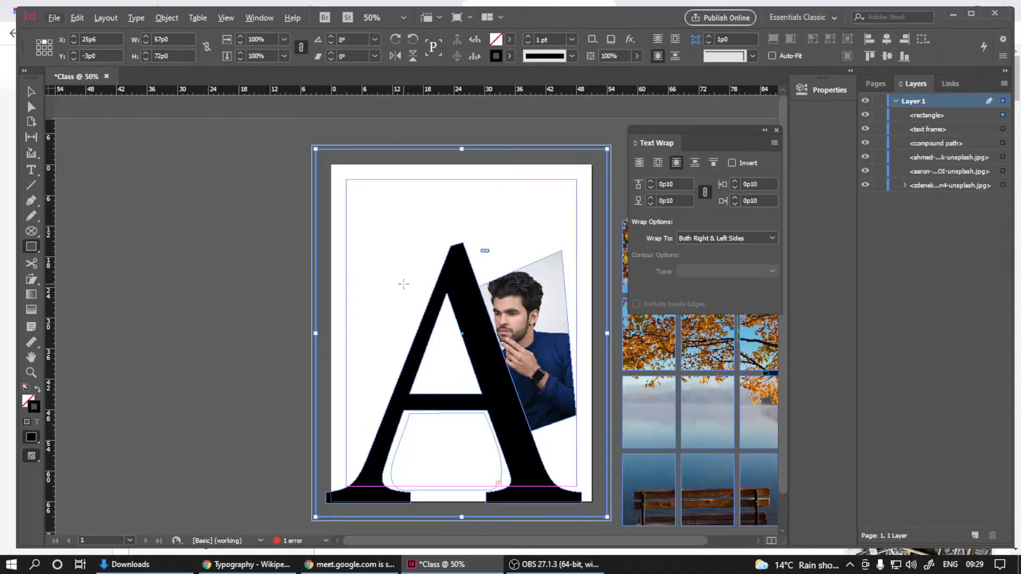
pyautogui.hotkey('ctrl', 'shift', '[')
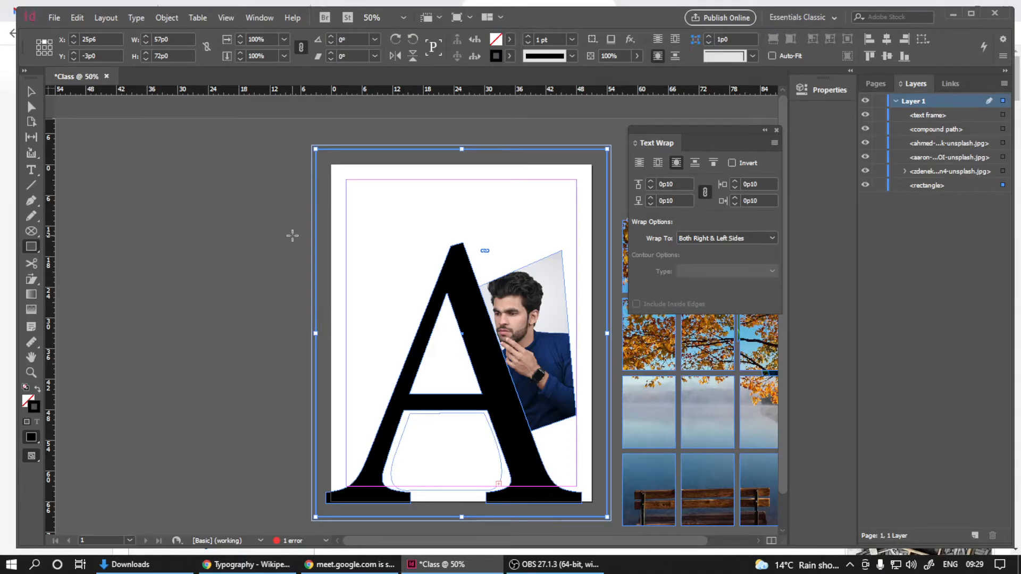
# Step: Move the rectangle forward and backward through the stacking order, to the front, and finally to the back again
pyautogui.hotkey('ctrl', ']')
pyautogui.hotkey('ctrl', ']')
pyautogui.hotkey('ctrl', ']')
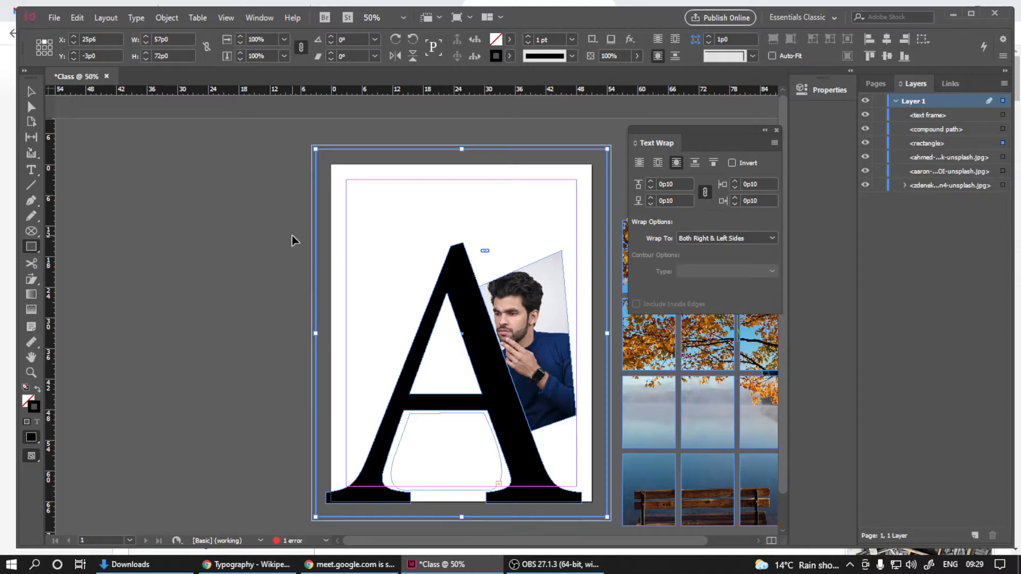
pyautogui.hotkey('ctrl', '[')
pyautogui.hotkey('ctrl', '[')
pyautogui.hotkey('ctrl', '[')
pyautogui.hotkey('ctrl', ']')
pyautogui.hotkey('ctrl', ']')
pyautogui.hotkey('ctrl', ']')
pyautogui.hotkey('ctrl', ']')
pyautogui.hotkey('ctrl', ']')
pyautogui.hotkey('ctrl', 'shift', '[')
pyautogui.hotkey('ctrl', 'shift', ']')
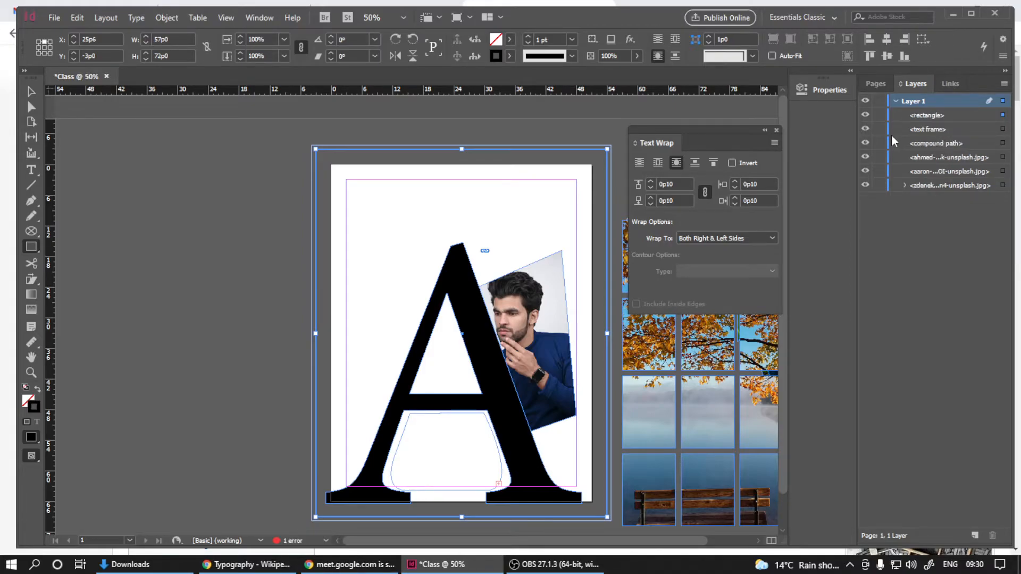
pyautogui.hotkey('ctrl', 'shift', '[')
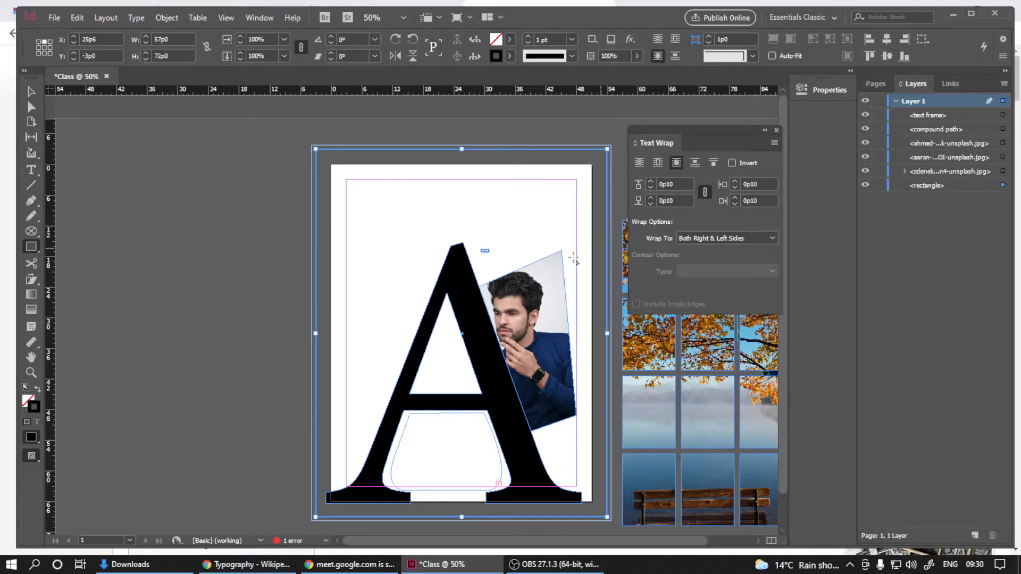
# Step: Fill the background rectangle with a medium green
pyautogui.moveTo(526, 280); pyautogui.dragTo(488, 262)
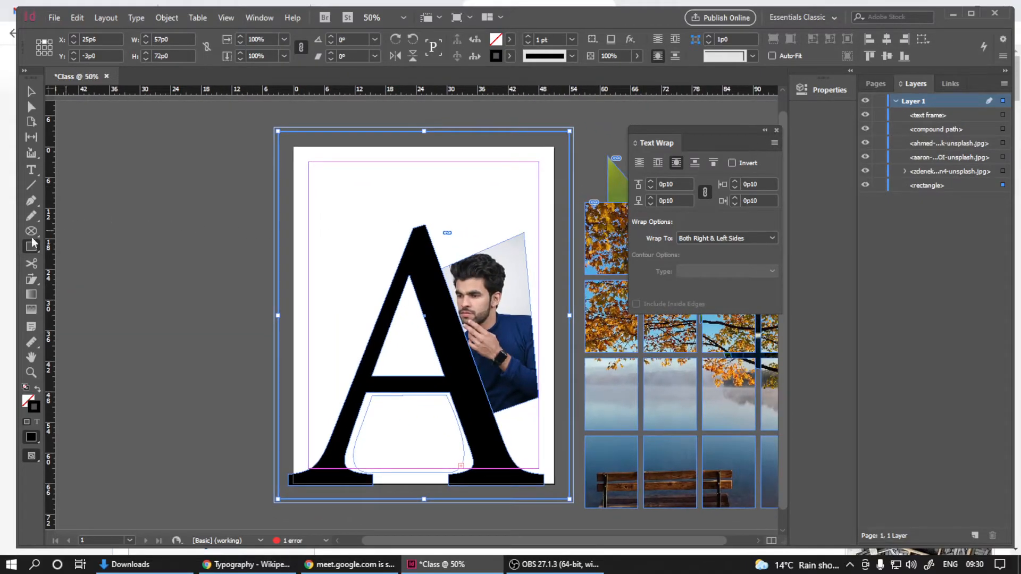
pyautogui.doubleClick(29, 400)
pyautogui.moveTo(299, 375); pyautogui.dragTo(295, 325)
pyautogui.click(501, 306)
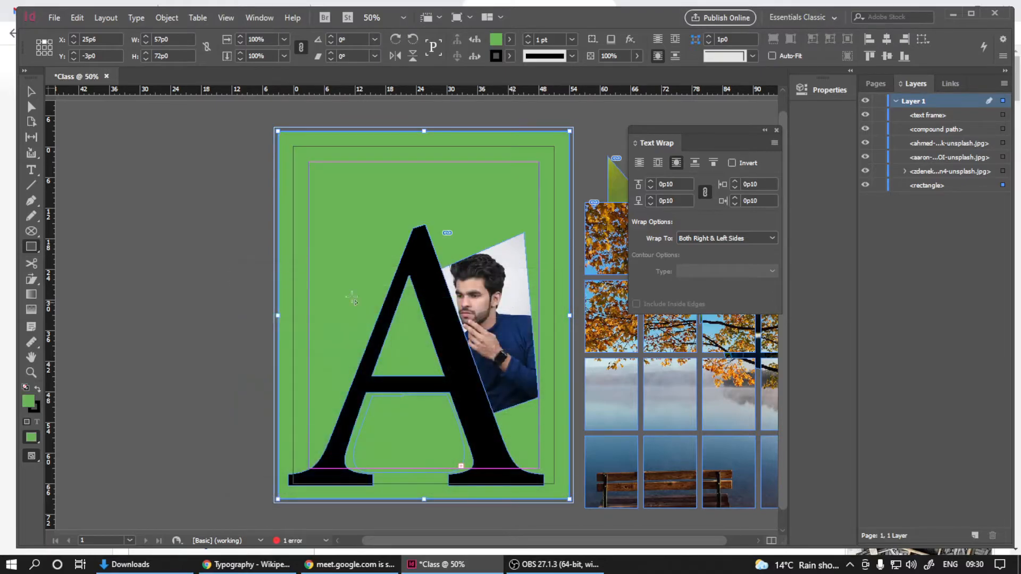
# Step: Change the background rectangle's fill to light blue
pyautogui.doubleClick(29, 401)
pyautogui.moveTo(285, 359); pyautogui.dragTo(404, 358)
pyautogui.click(501, 302)
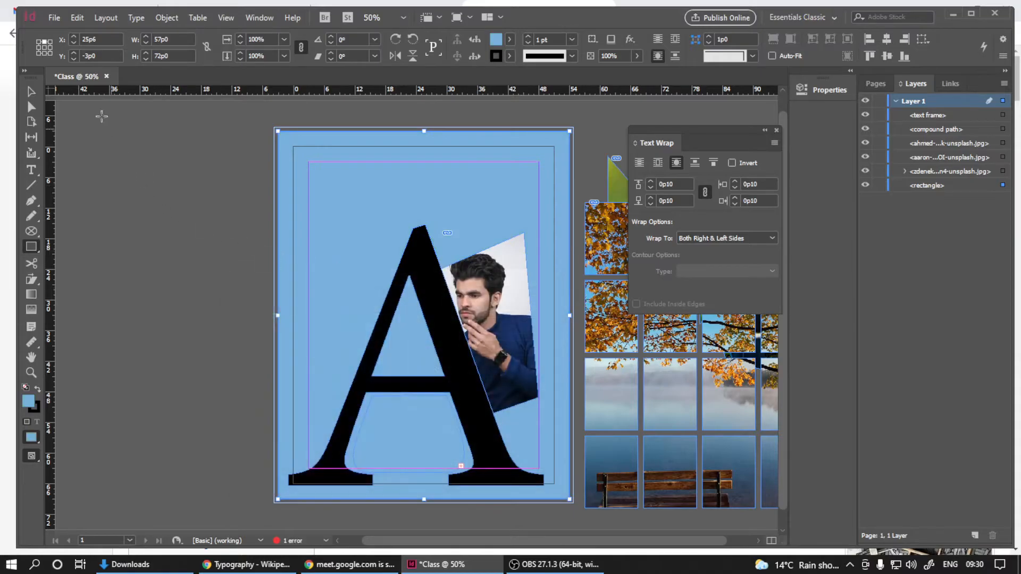
# Step: Preview the page without guides and toggle the background rectangle's visibility to check the text in the A's lower opening
pyautogui.click(31, 92)
pyautogui.click(164, 263)
pyautogui.press('w')
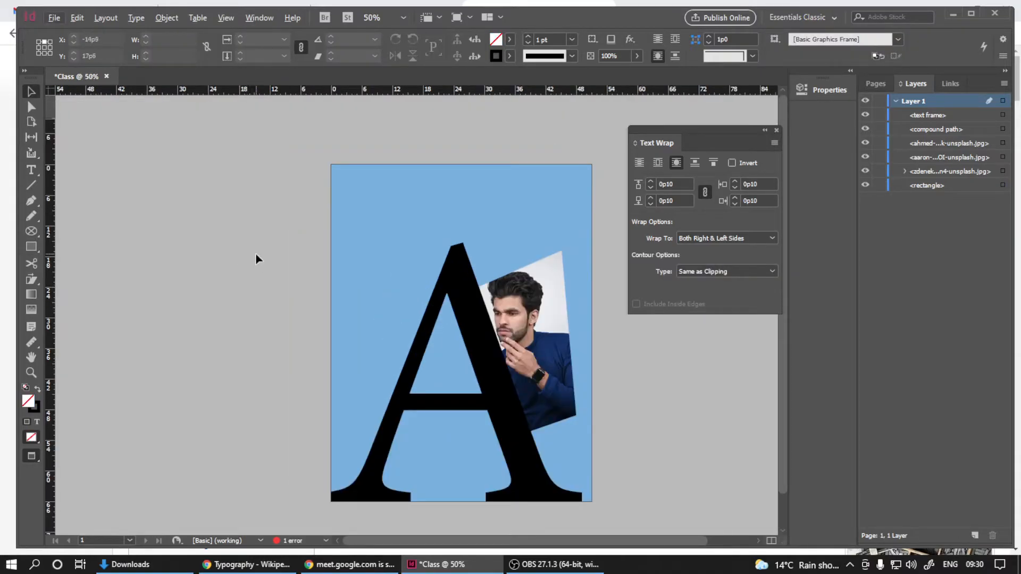
pyautogui.click(451, 459)
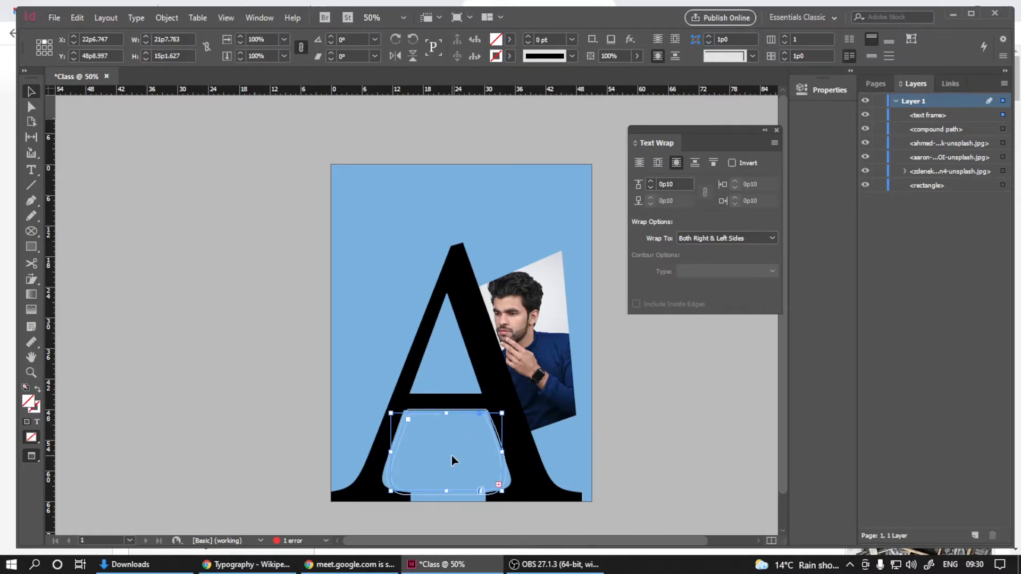
pyautogui.click(235, 416)
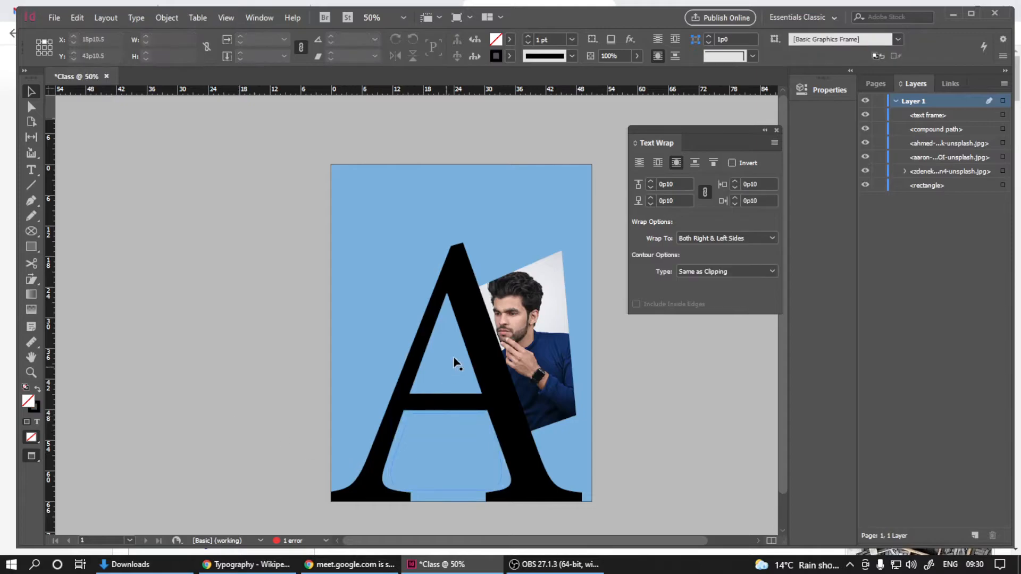
pyautogui.click(861, 185)
pyautogui.click(861, 185)
# Step: Enter the text frame in the A's lower opening to check whether its text can be edited
pyautogui.click(448, 462)
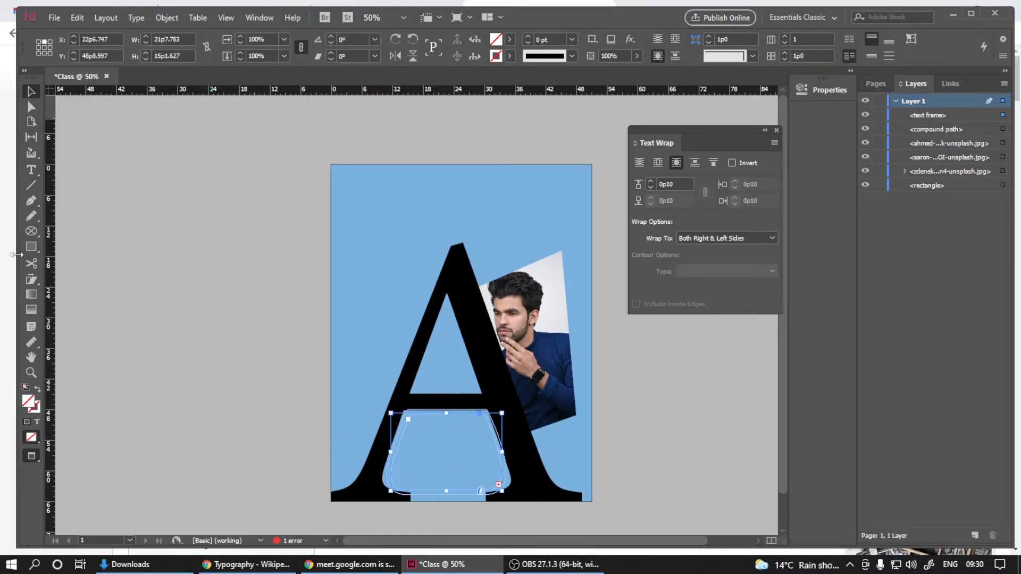
pyautogui.click(30, 170)
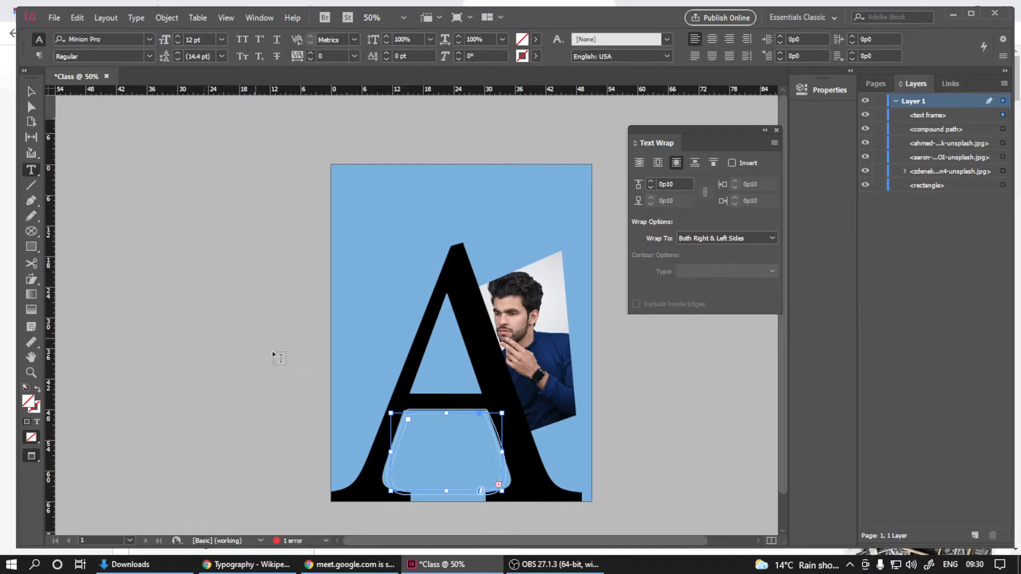
pyautogui.click(418, 419)
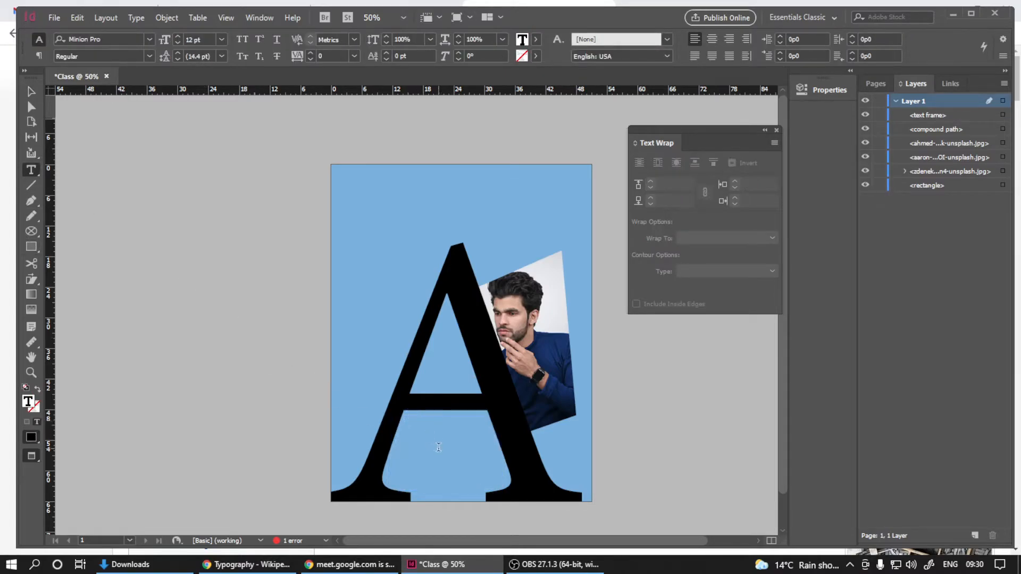
pyautogui.click(31, 93)
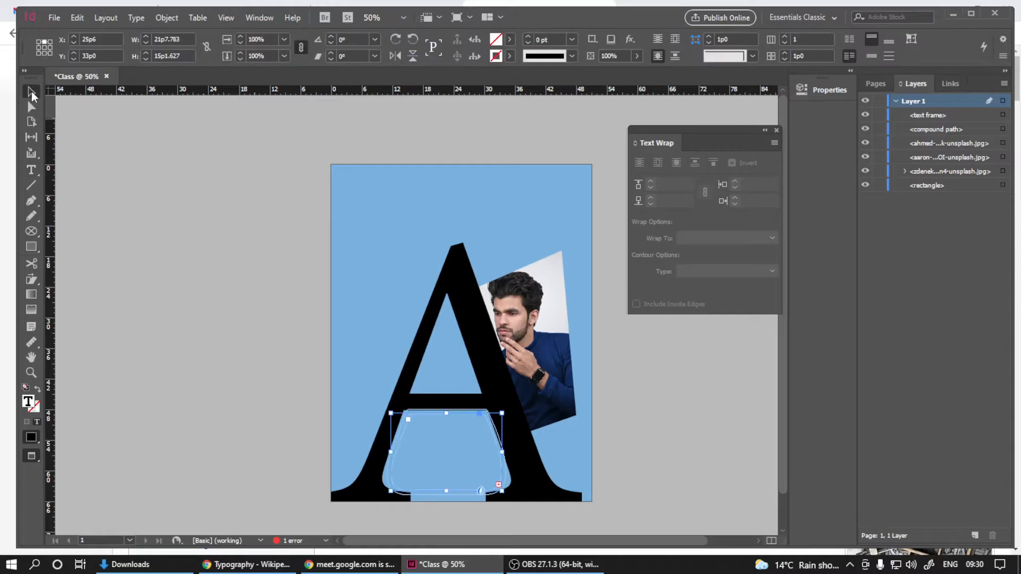
pyautogui.doubleClick(420, 445)
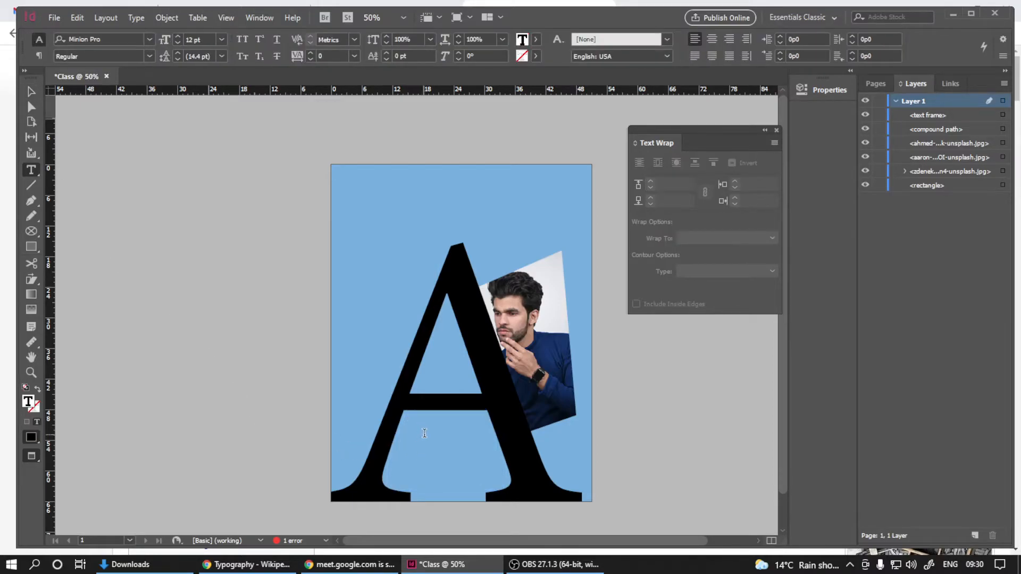
pyautogui.click(30, 91)
# Step: Try enlarging the text frame in the A's lower opening to about 83p0 wide by 71p6 high
pyautogui.hotkey('ctrl', '=')
pyautogui.moveTo(461, 486); pyautogui.dragTo(343, 359)
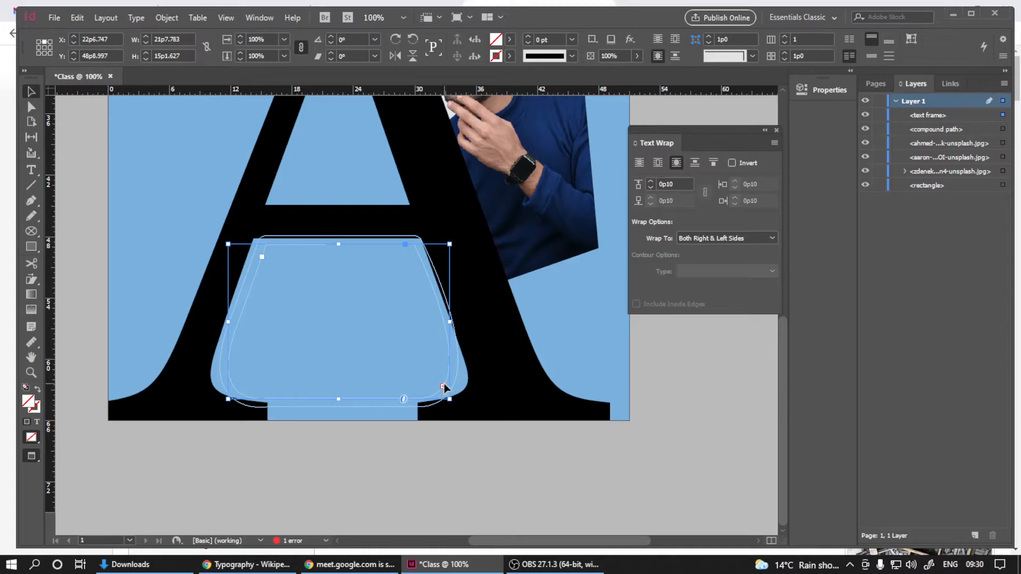
pyautogui.moveTo(338, 399); pyautogui.dragTo(335, 480)
pyautogui.hotkey('ctrl', '-')
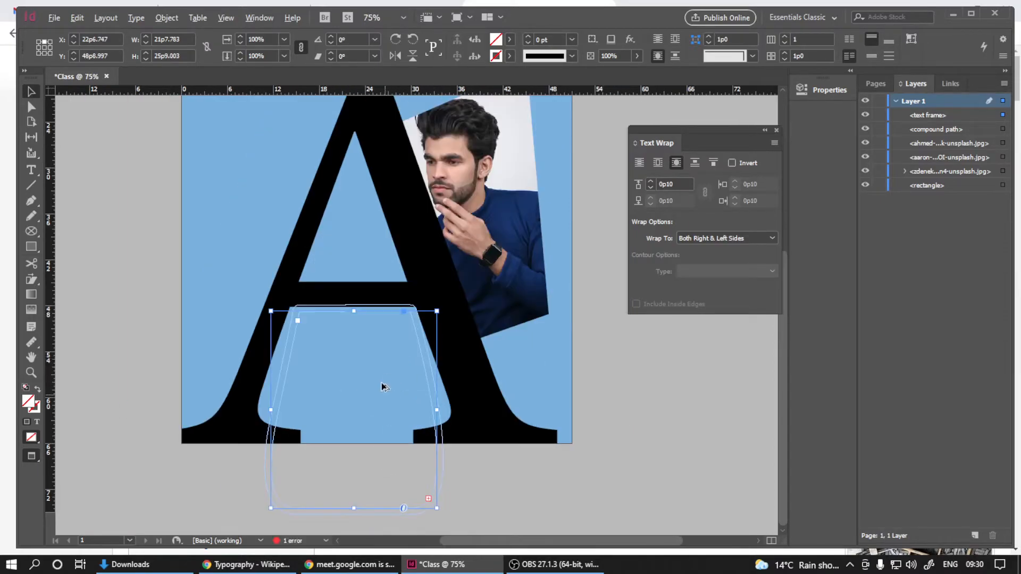
pyautogui.hotkey('ctrl', '-')
pyautogui.hotkey('ctrl', '-')
pyautogui.press('alt')
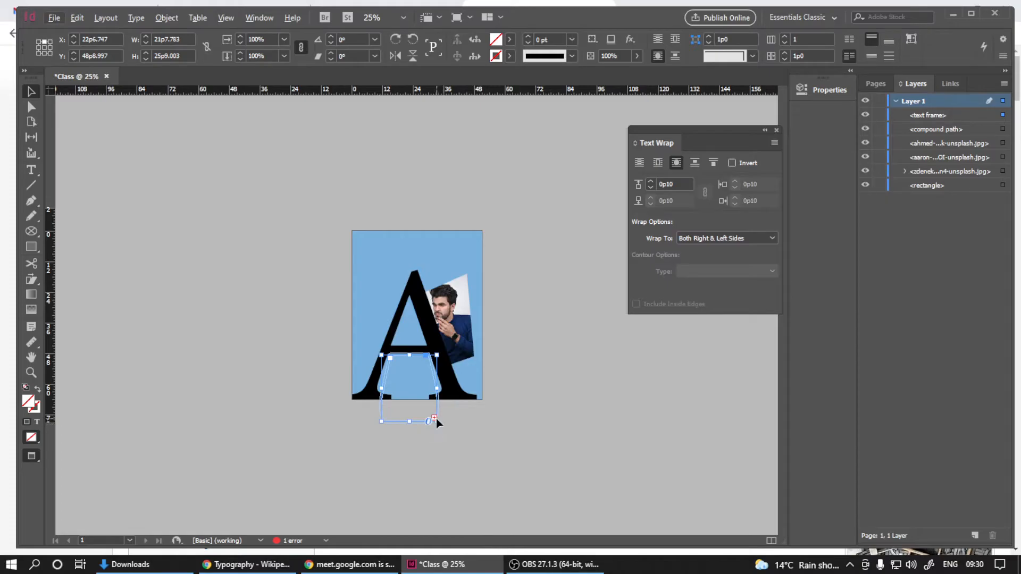
pyautogui.moveTo(437, 421); pyautogui.dragTo(594, 543)
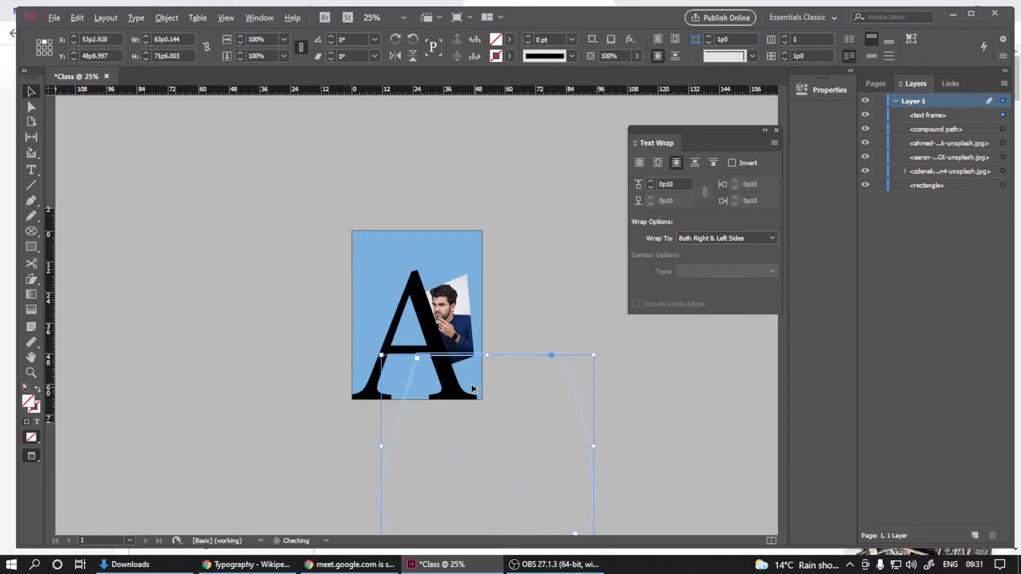
# Step: Undo both enlargements of the text frame
pyautogui.hotkey('ctrl', '-')
pyautogui.hotkey('ctrl', '=')
pyautogui.hotkey('ctrl', '=')
pyautogui.hotkey('ctrl', '-')
pyautogui.hotkey('ctrl', '-')
pyautogui.hotkey('ctrl', 'z')
pyautogui.hotkey('ctrl', 'z')
pyautogui.hotkey('ctrl', '=')
pyautogui.hotkey('ctrl', '=')
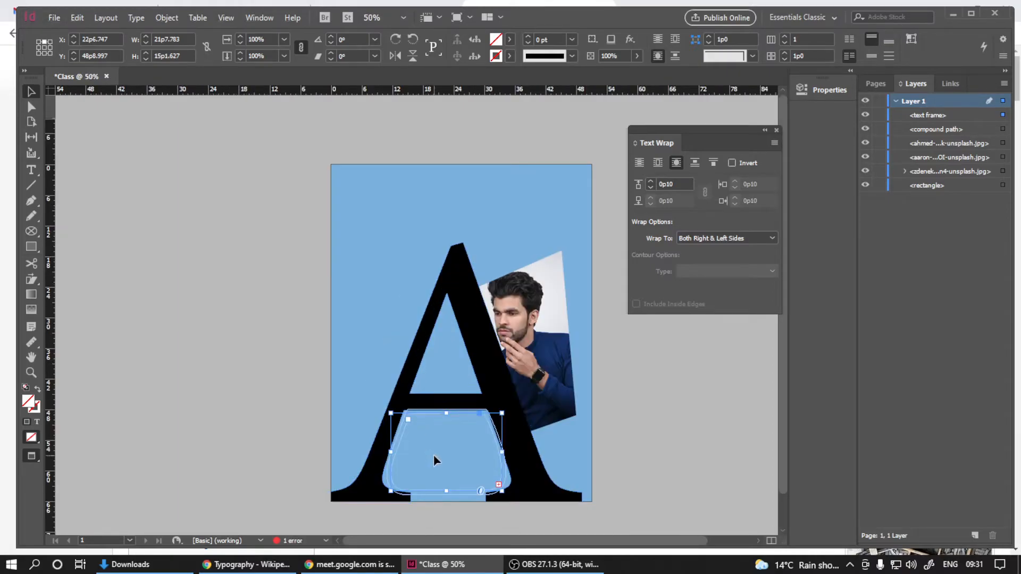
# Step: Inspect the text frame again through its layer entry and its text to find out why the text does not show
pyautogui.hotkey('ctrl', '=')
pyautogui.scroll(-1, 438, 451)
pyautogui.doubleClick(407, 360)
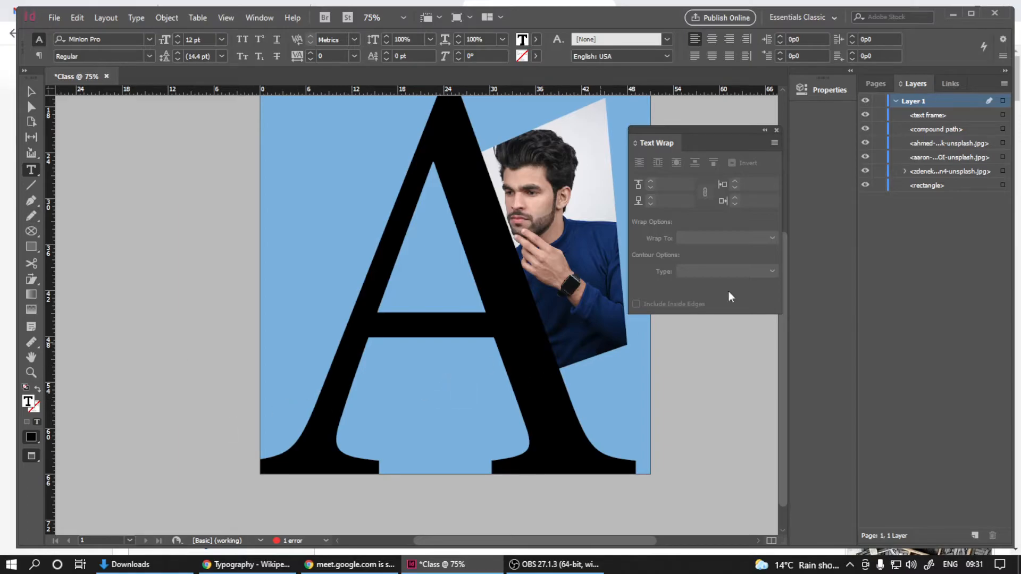
pyautogui.click(944, 128)
pyautogui.click(940, 115)
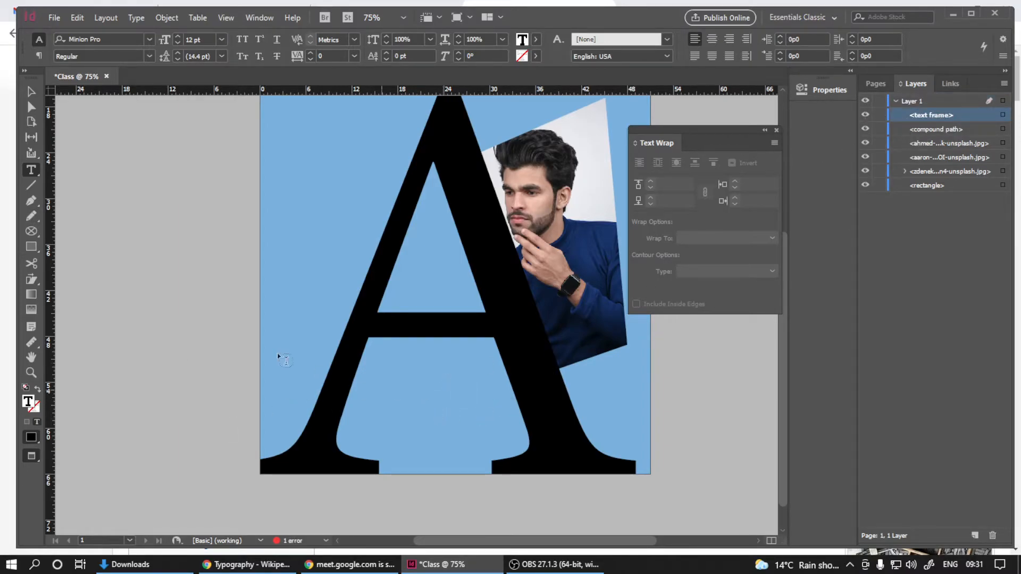
pyautogui.click(30, 91)
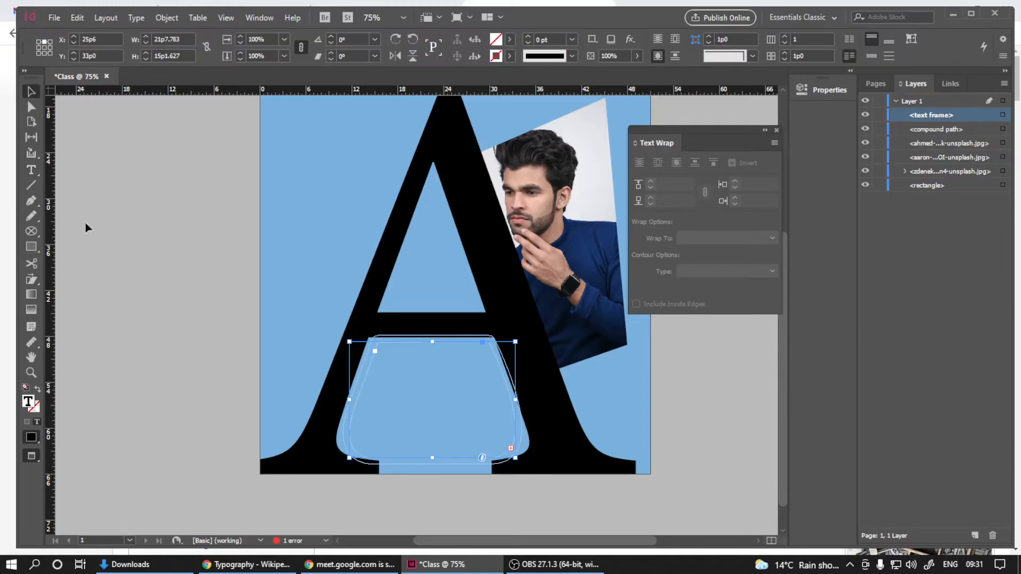
pyautogui.doubleClick(409, 353)
pyautogui.press('Escape')
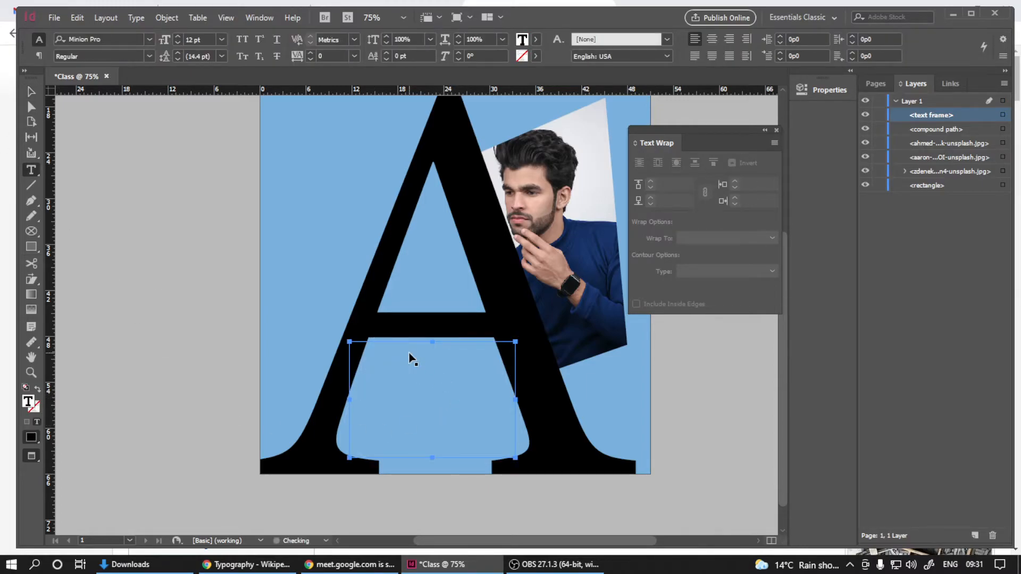
pyautogui.click(420, 369)
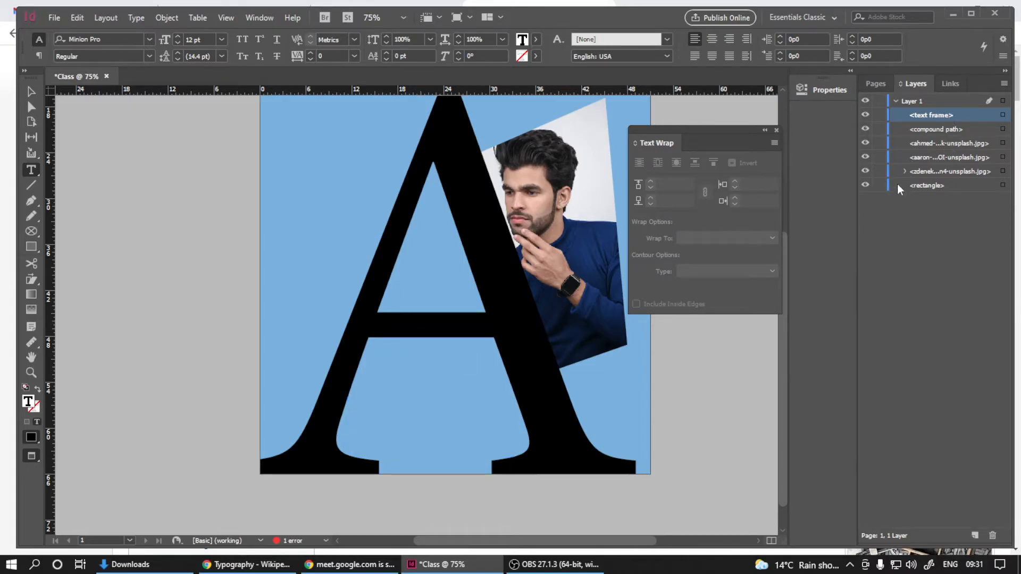
# Step: Hide the light blue background rectangle and select the text frame in the A's lower opening
pyautogui.click(865, 186)
pyautogui.hotkey('ctrl', '=')
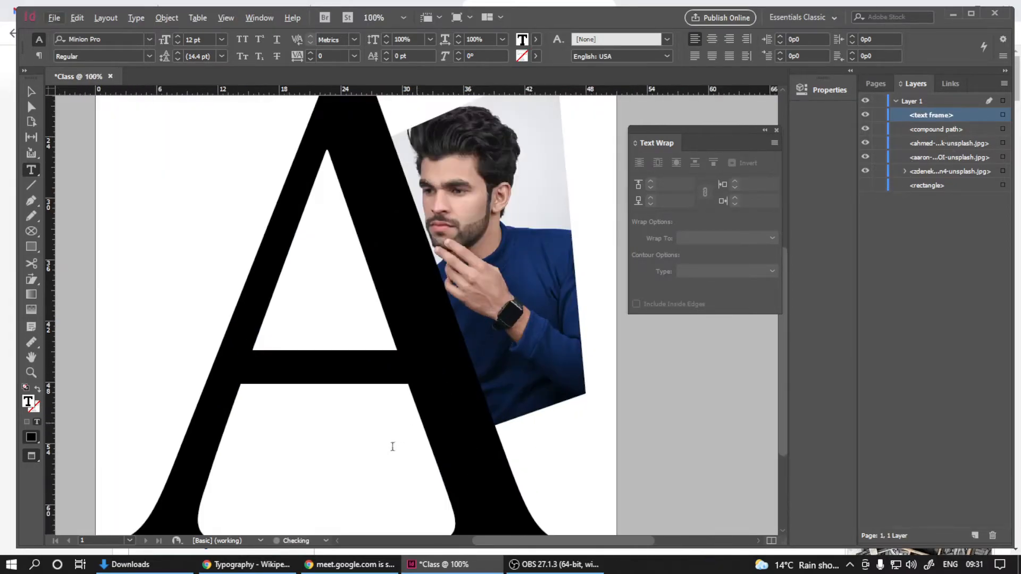
pyautogui.press('Escape')
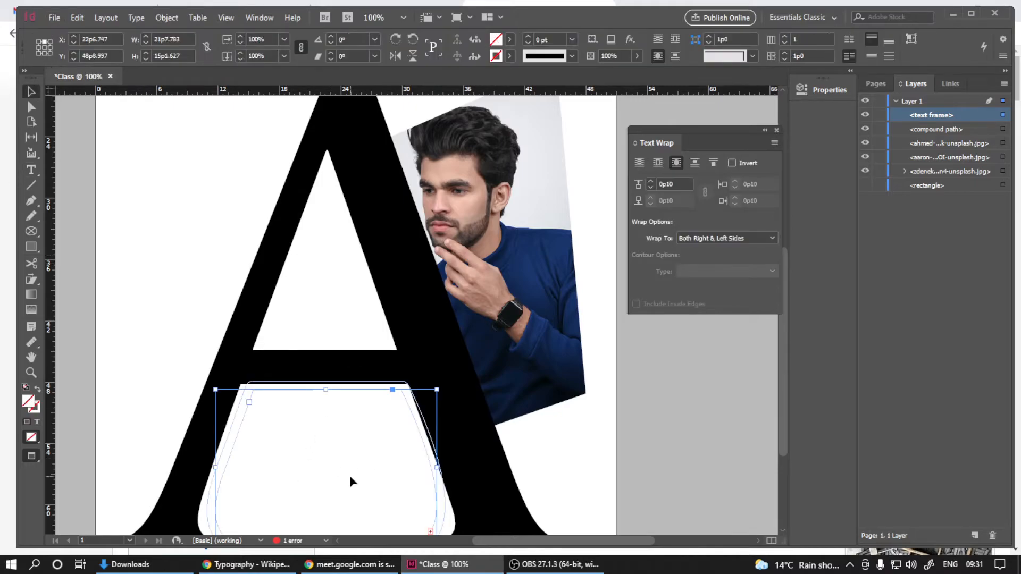
pyautogui.moveTo(353, 481); pyautogui.dragTo(447, 299)
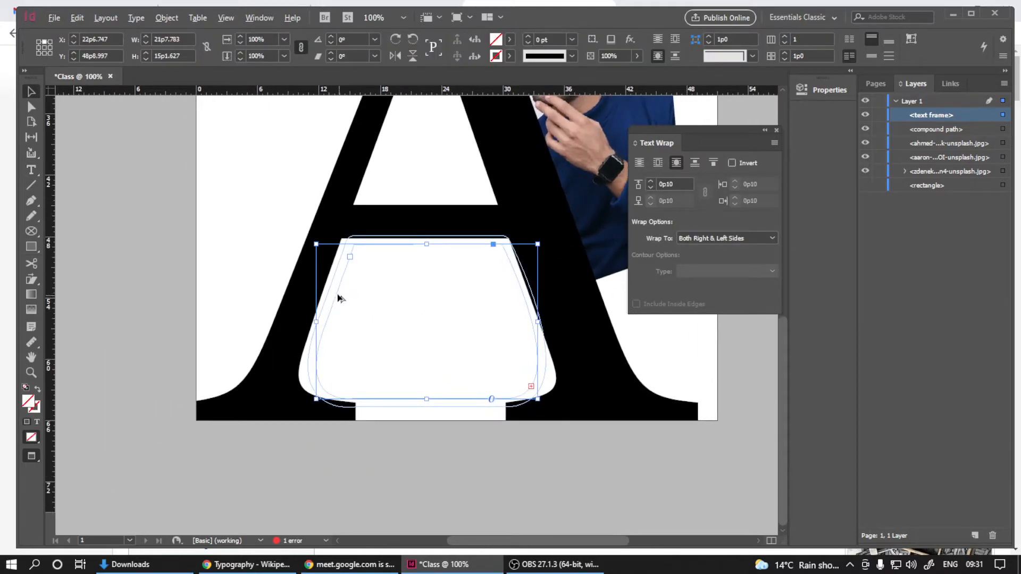
# Step: Duplicate the text frame onto the pasteboard beside the page and enlarge the copy to about 22p8 by 18p10
pyautogui.moveTo(337, 296); pyautogui.dragTo(91, 190)
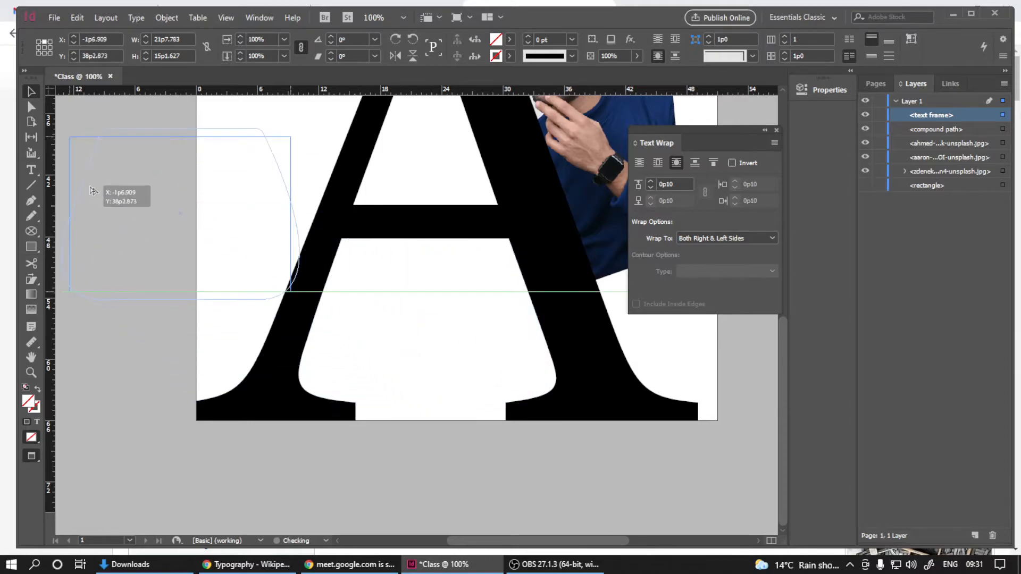
pyautogui.moveTo(142, 346); pyautogui.dragTo(424, 346)
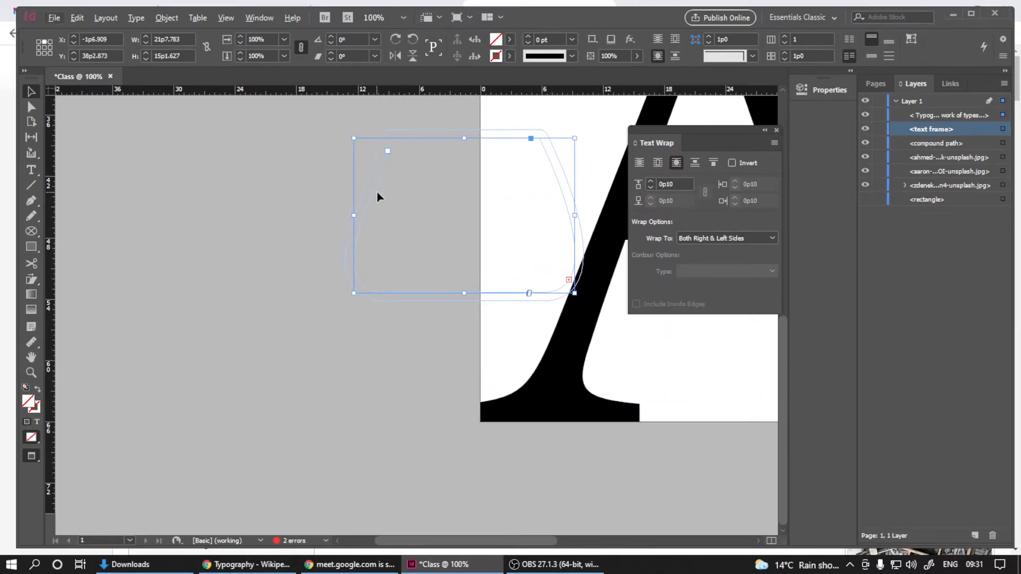
pyautogui.moveTo(372, 191); pyautogui.dragTo(186, 184)
pyautogui.hotkey('ctrl', '-')
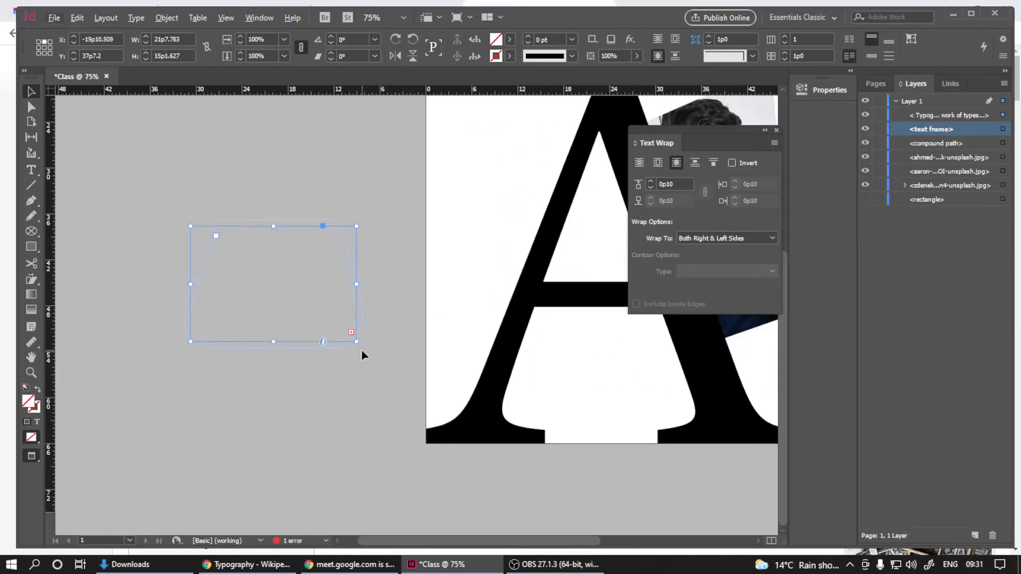
pyautogui.moveTo(355, 343); pyautogui.dragTo(364, 369)
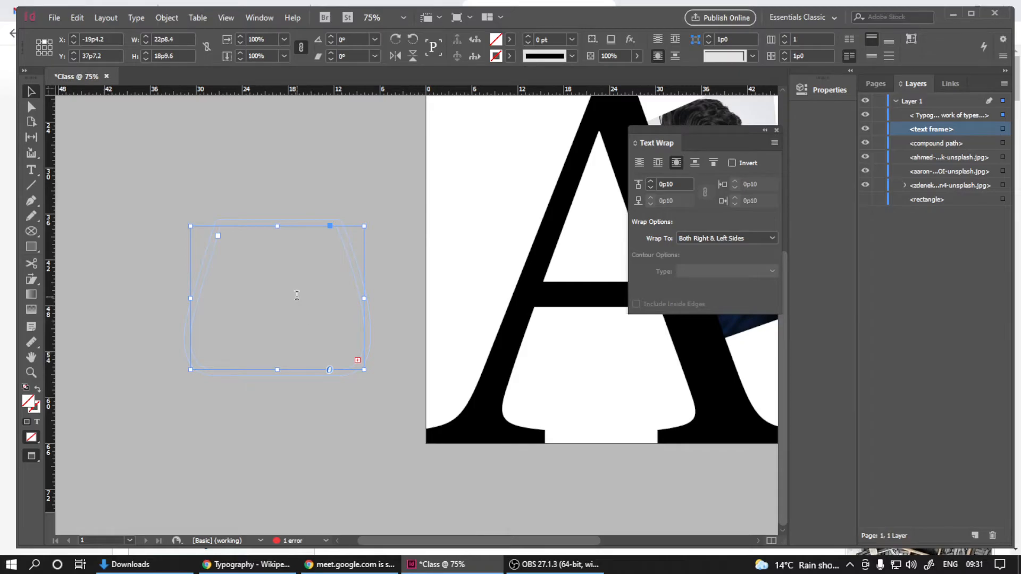
# Step: Set all text in the copied frame to 8 pt and return from the preview to the normal view
pyautogui.doubleClick(297, 295)
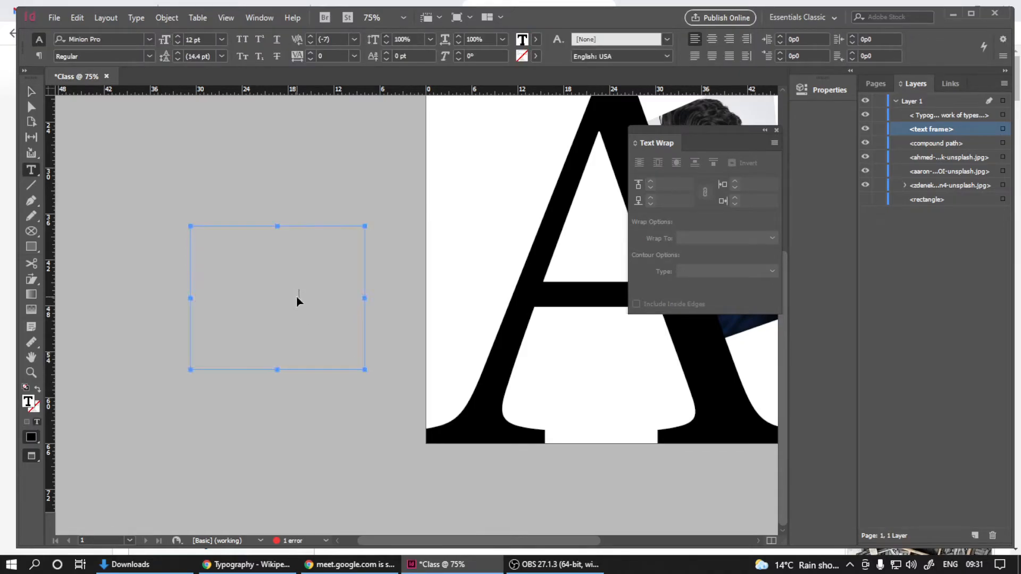
pyautogui.hotkey('ctrl', 'a')
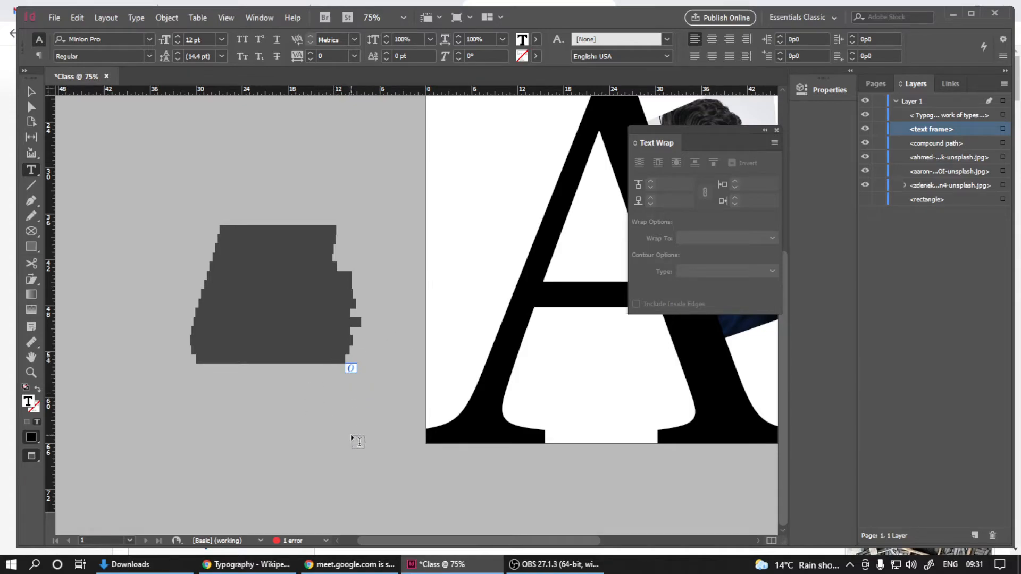
pyautogui.click(220, 40)
pyautogui.click(205, 75)
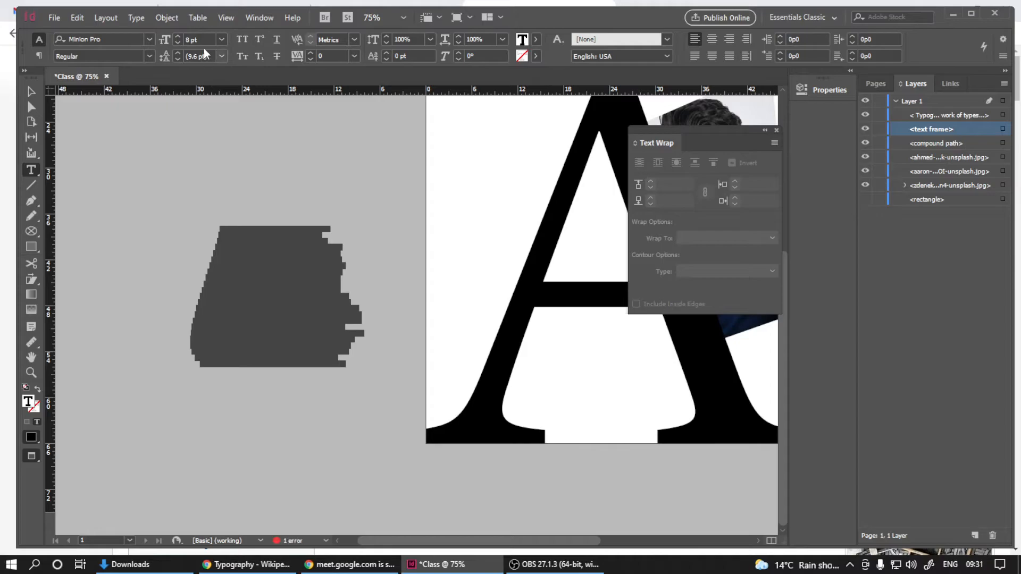
pyautogui.click(31, 92)
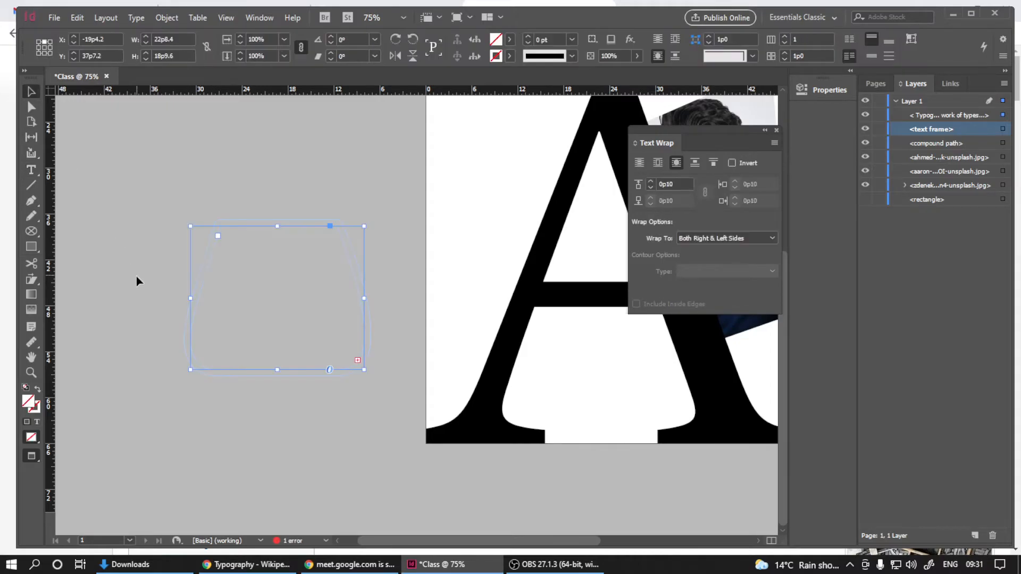
pyautogui.press('w')
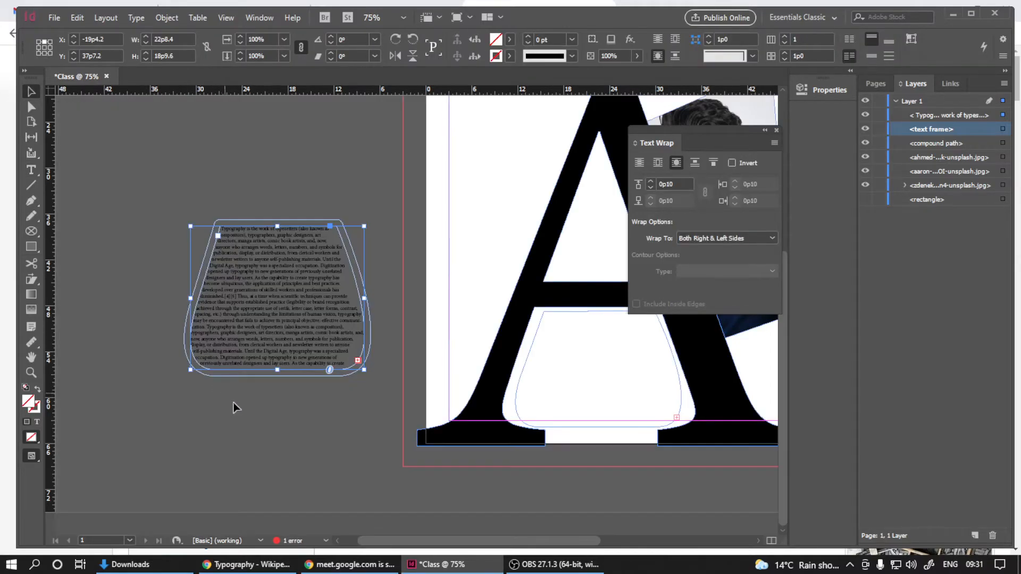
# Step: Delete the original text frame and place the enlarged copy in the A's lower opening
pyautogui.moveTo(266, 330); pyautogui.dragTo(465, 408)
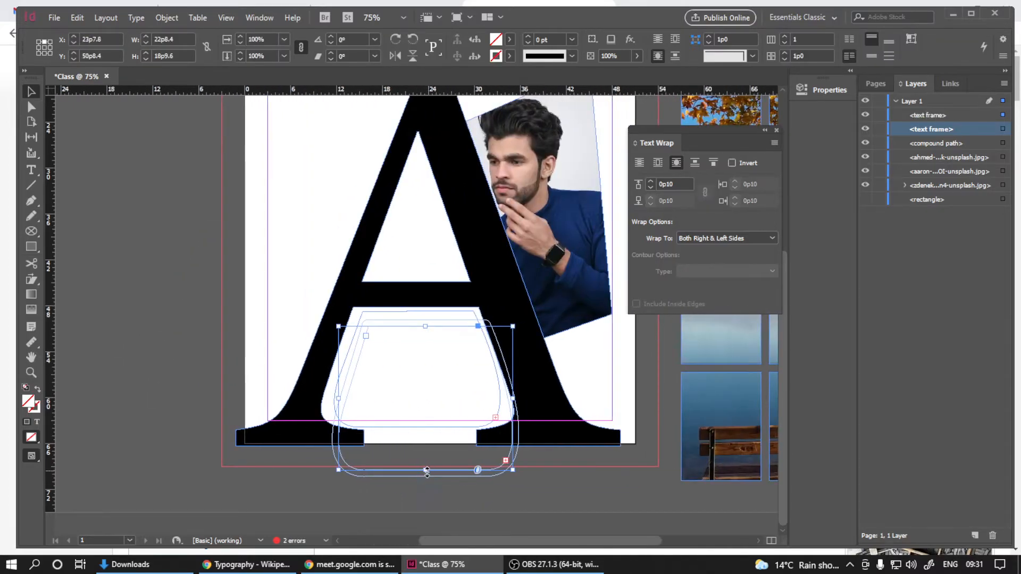
pyautogui.moveTo(402, 451); pyautogui.dragTo(521, 537)
pyautogui.moveTo(545, 499); pyautogui.dragTo(161, 263)
pyautogui.click(420, 374)
pyautogui.press('Delete')
pyautogui.moveTo(120, 230); pyautogui.dragTo(403, 374)
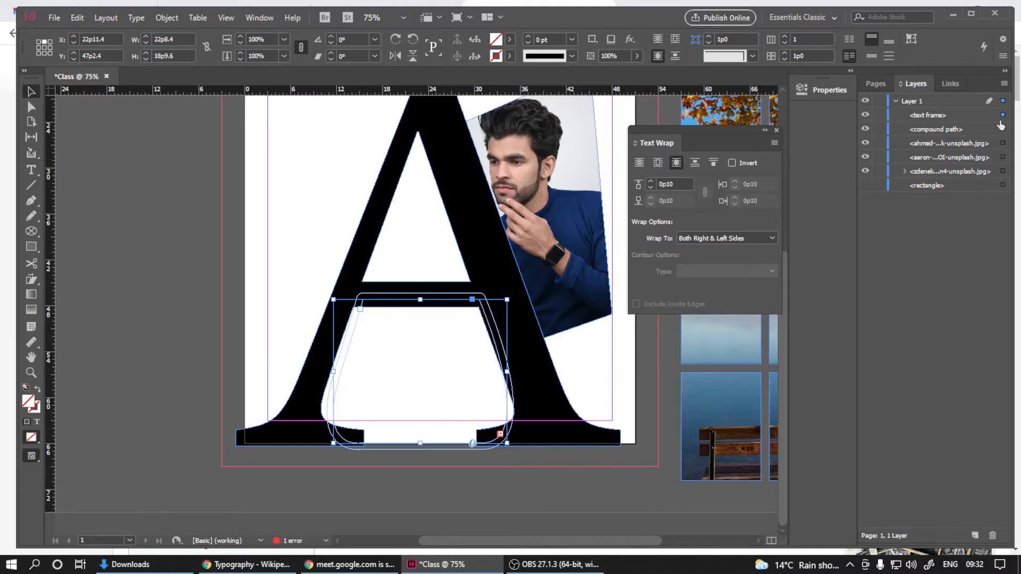
# Step: Move the text frame out of the A to the pasteboard at the page's left edge and select the large A
pyautogui.click(865, 116)
pyautogui.moveTo(344, 410); pyautogui.dragTo(146, 260)
pyautogui.scroll(4, 360, 327)
pyautogui.hscroll(2, 360, 327)
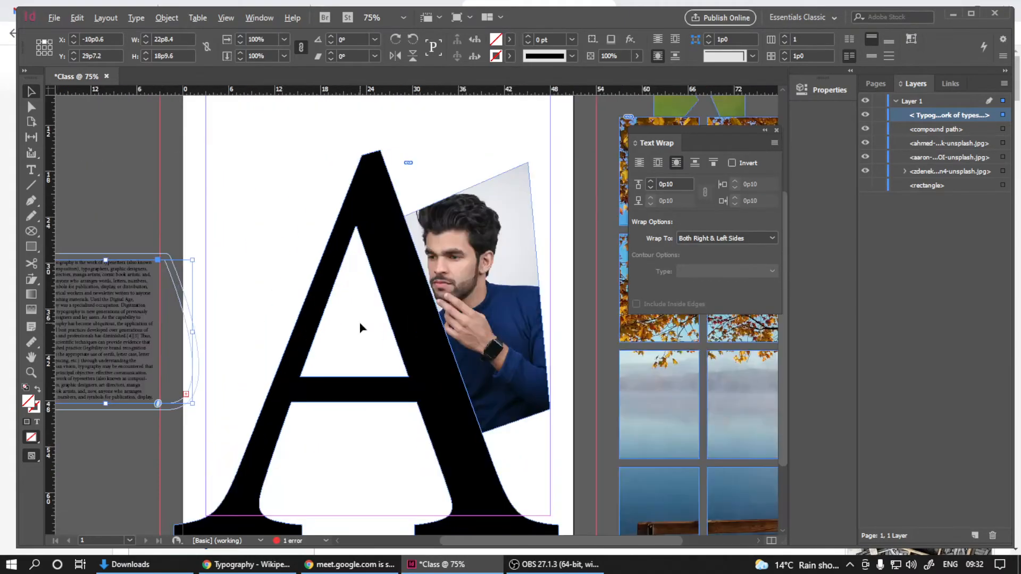
pyautogui.click(379, 234)
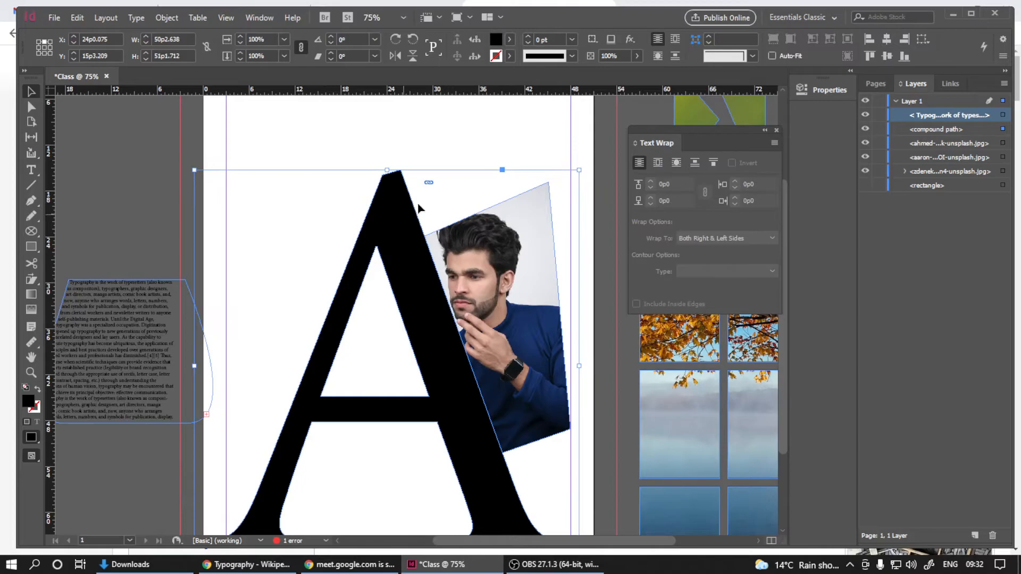
pyautogui.hotkey('ctrl', '-')
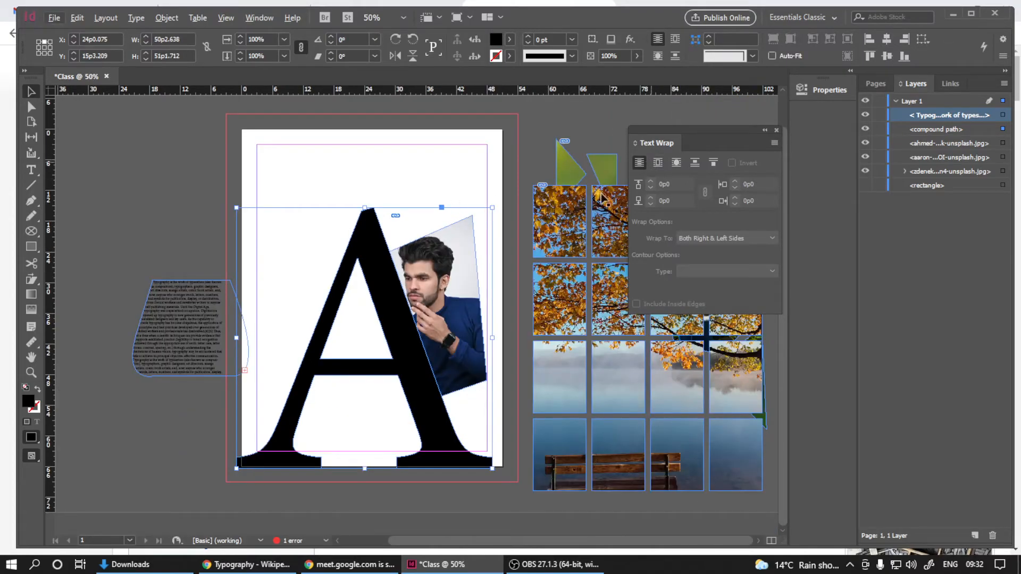
# Step: Remove the text wrap from the text frame on the pasteboard and place the frame in the A's lower opening
pyautogui.click(152, 337)
pyautogui.click(639, 162)
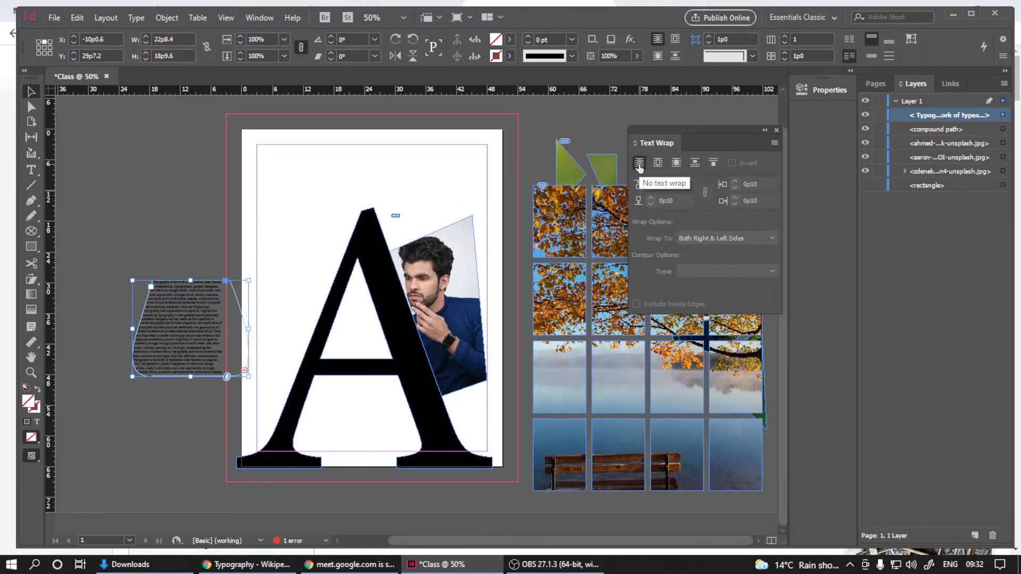
pyautogui.moveTo(194, 330); pyautogui.dragTo(355, 421)
pyautogui.hotkey('ctrl', '=')
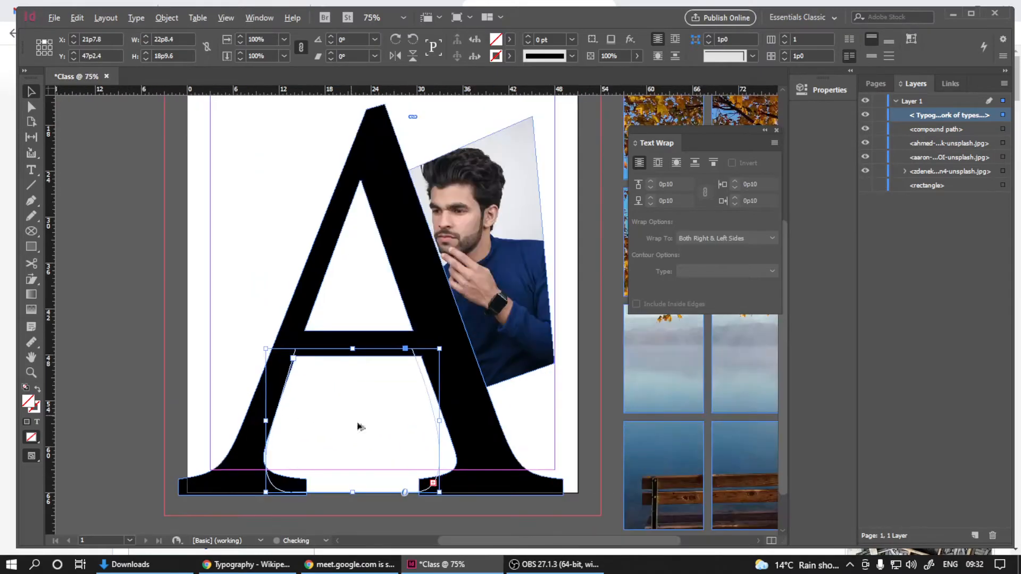
# Step: Move the text frame out of the A's lower opening onto the pasteboard beside the page
pyautogui.click(415, 228)
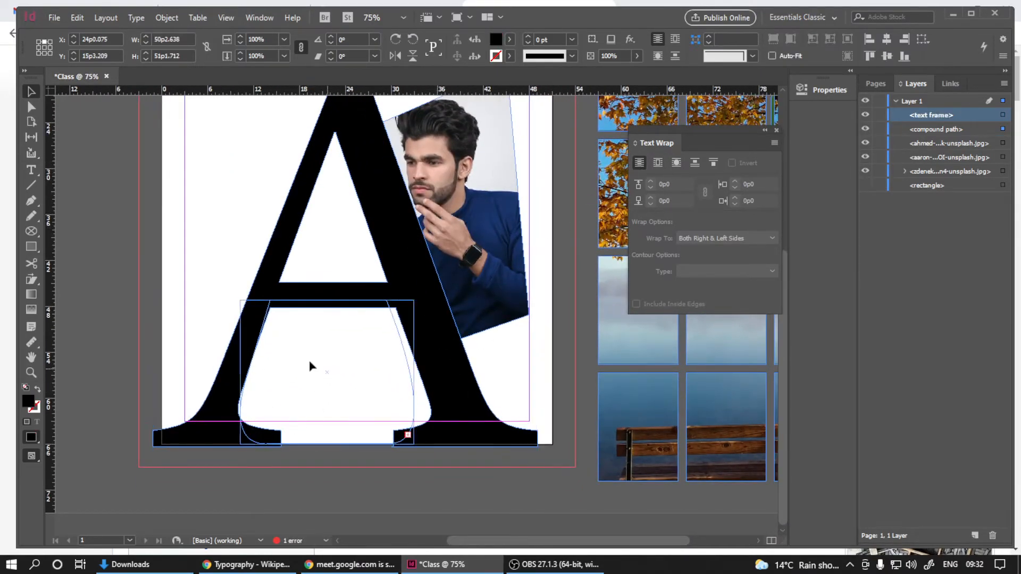
pyautogui.moveTo(324, 366); pyautogui.dragTo(180, 267)
pyautogui.moveTo(140, 307); pyautogui.dragTo(189, 258)
# Step: Remove the text wrap from the portrait frame and check the wrap setting of the large A
pyautogui.keyDown('shift'); pyautogui.click(440, 292); pyautogui.keyUp('shift')
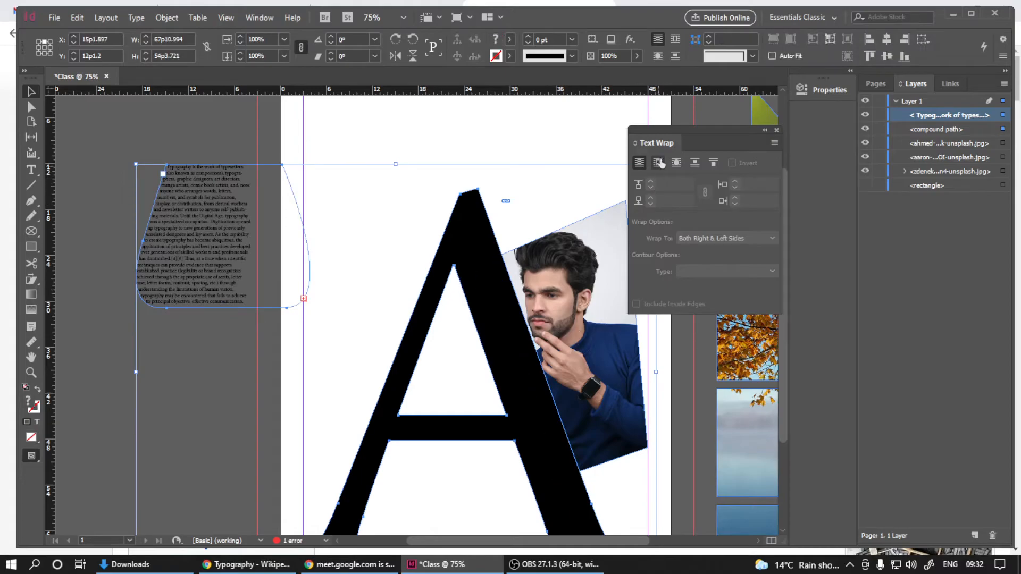
pyautogui.click(569, 337)
pyautogui.click(639, 165)
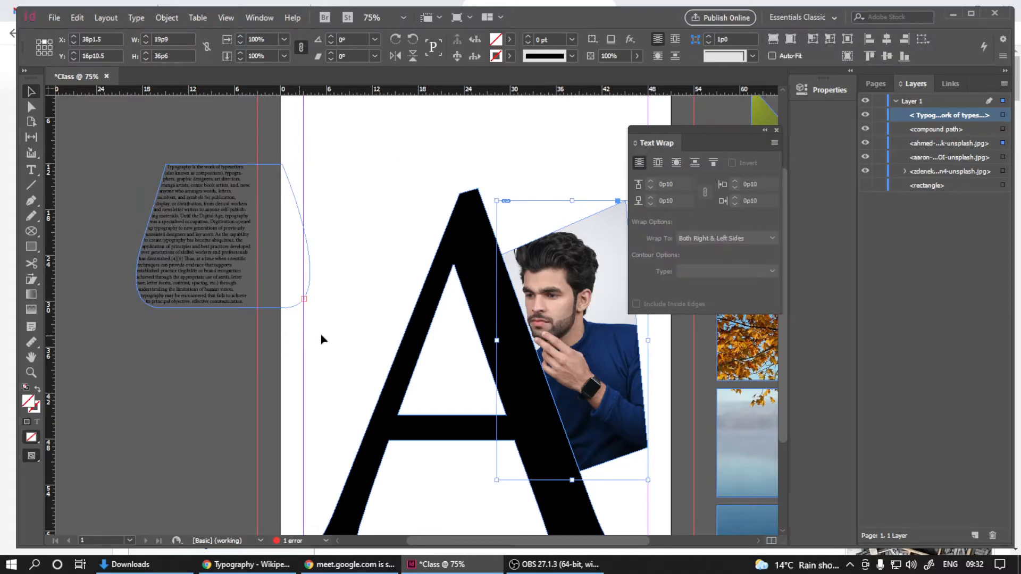
pyautogui.click(432, 293)
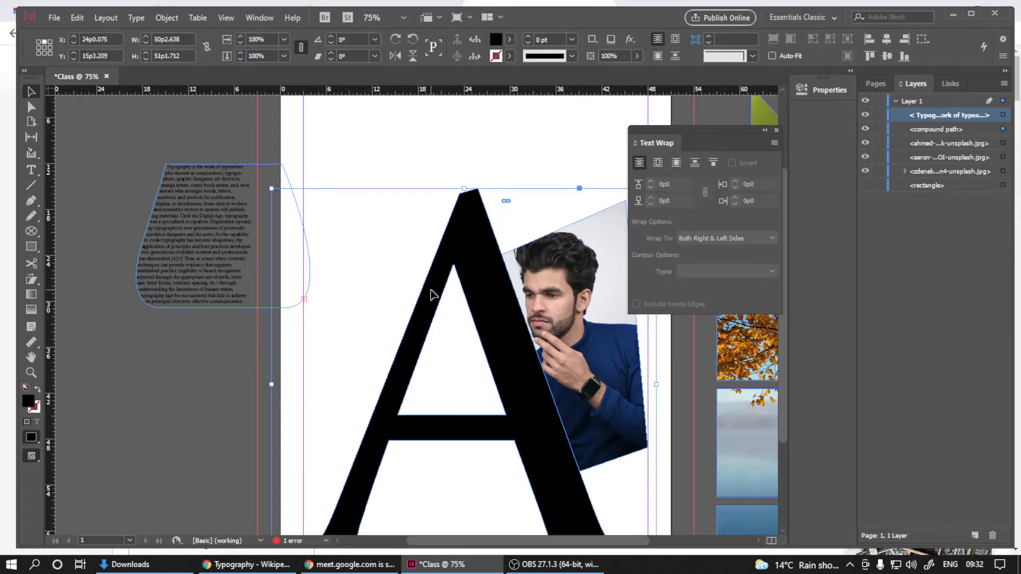
# Step: Try the text frame over the A's lower opening again and move it farther out onto the pasteboard left of the page
pyautogui.moveTo(167, 256); pyautogui.dragTo(91, 230)
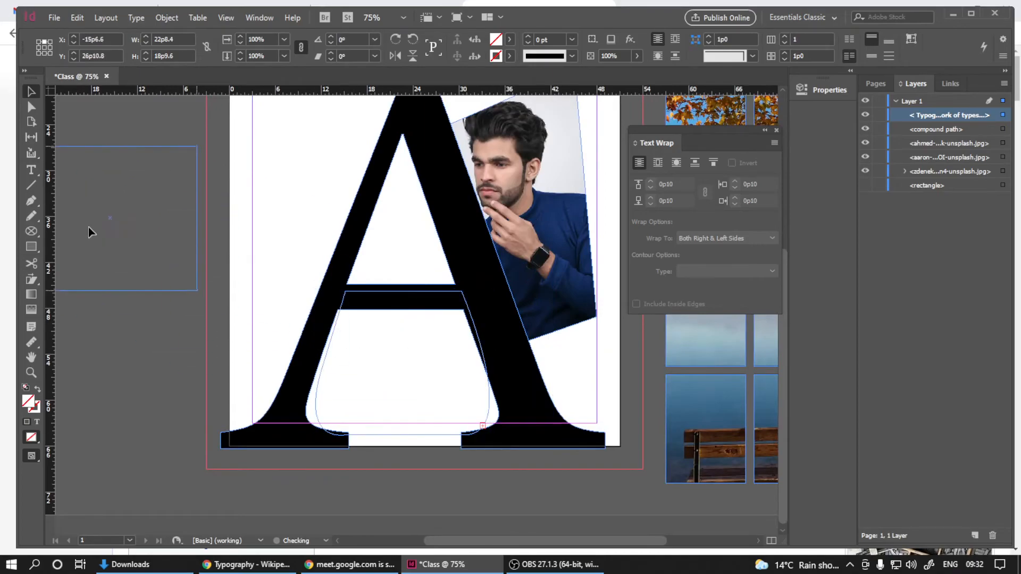
pyautogui.moveTo(132, 306); pyautogui.dragTo(330, 386)
pyautogui.moveTo(300, 338); pyautogui.dragTo(251, 250)
pyautogui.moveTo(333, 421); pyautogui.dragTo(274, 352)
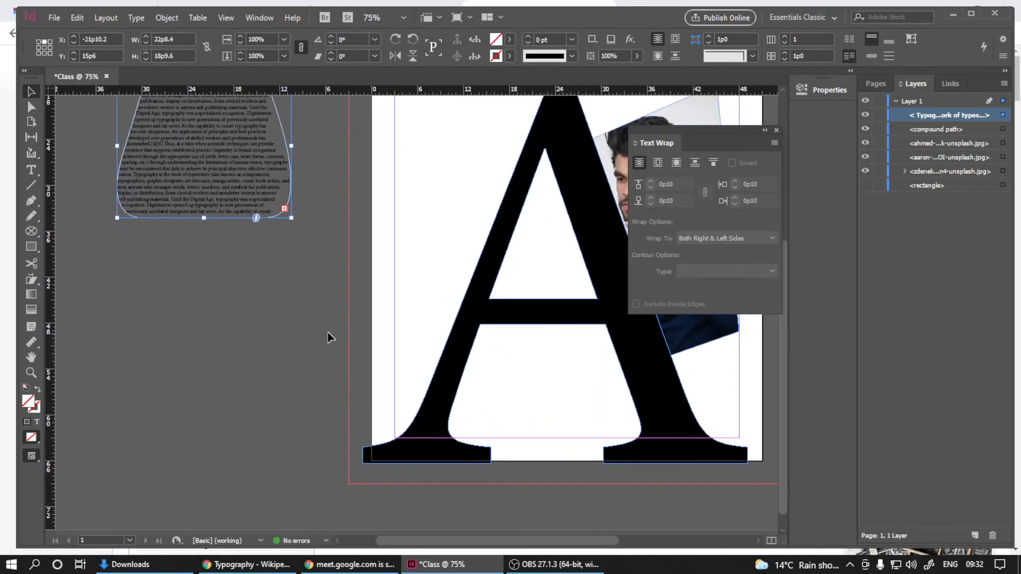
pyautogui.hotkey('ctrl', '-')
# Step: Check the text wrap settings of the large A and of the autumn tree photo grid
pyautogui.click(525, 308)
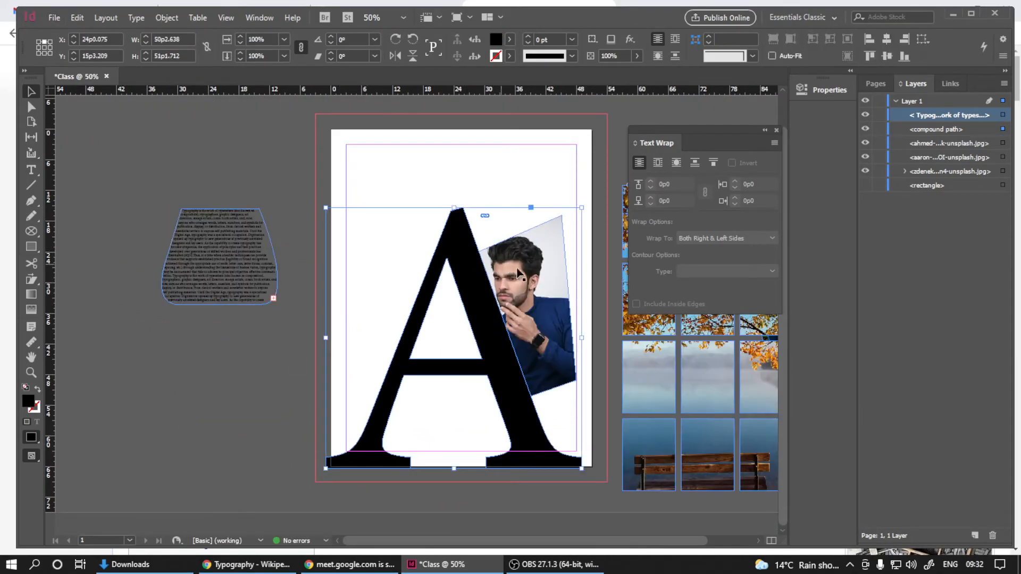
pyautogui.hotkey('ctrl', '-')
pyautogui.click(556, 320)
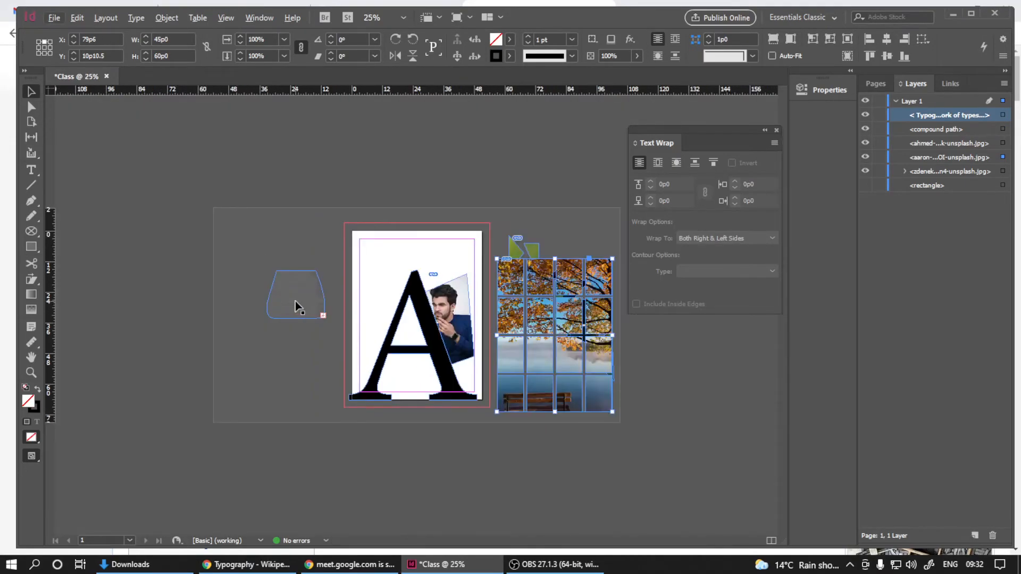
# Step: Try to place the text frame from the pasteboard in the A's lower opening once more
pyautogui.click(295, 301)
pyautogui.scroll(4, 295, 301)
pyautogui.moveTo(219, 217); pyautogui.dragTo(418, 184)
pyautogui.moveTo(453, 321); pyautogui.dragTo(307, 285)
pyautogui.moveTo(339, 151); pyautogui.dragTo(160, 229)
pyautogui.moveTo(204, 305); pyautogui.dragTo(303, 283)
# Step: Undo the recent text frame moves and the text wrap removals
pyautogui.hotkey('ctrl', 'z')
pyautogui.hotkey('ctrl', 'z')
pyautogui.hotkey('ctrl', 'z')
pyautogui.hotkey('ctrl', 'z')
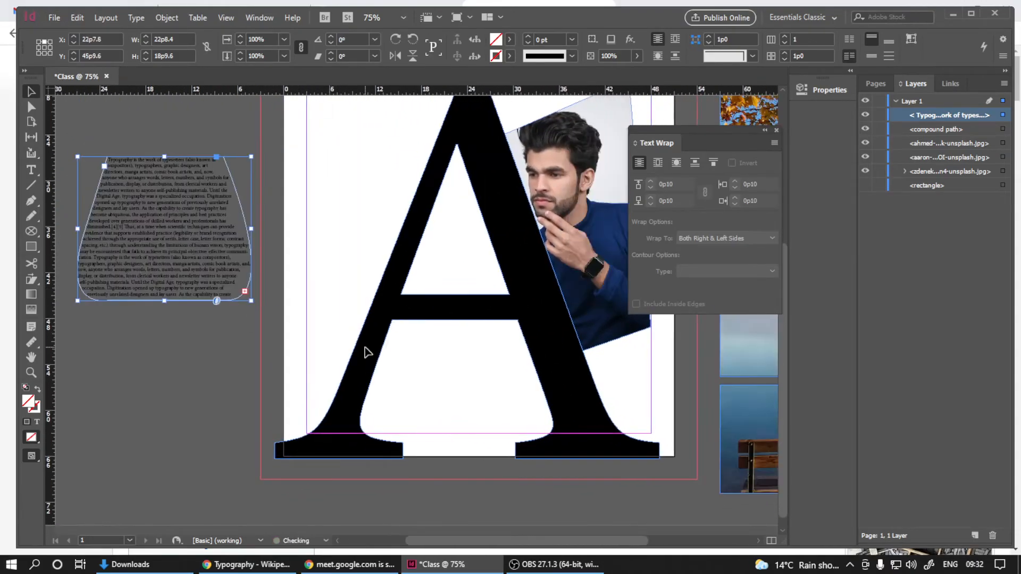
pyautogui.hotkey('ctrl', 'z')
pyautogui.hotkey('ctrl', 'z')
pyautogui.hotkey('ctrl', 'z')
pyautogui.hotkey('ctrl', 'z')
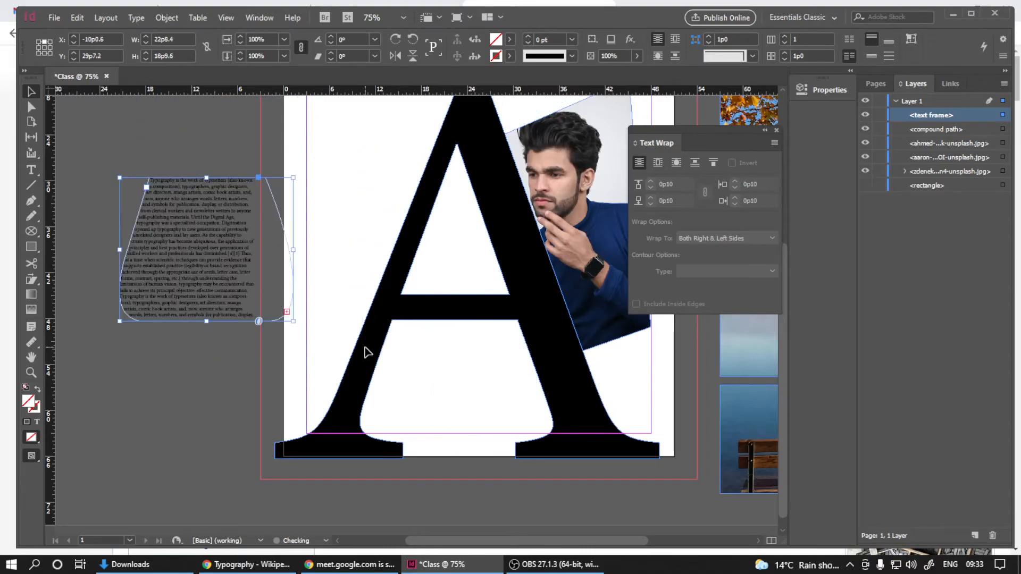
# Step: Undo the replacement and enlargement of the copied text frame, stepping back and forth through the edit history
pyautogui.hotkey('ctrl', 'z')
pyautogui.hotkey('ctrl', 'z')
pyautogui.hotkey('ctrl', 'z')
pyautogui.hotkey('ctrl', 'shift', 'z')
pyautogui.hotkey('ctrl', 'z')
pyautogui.hotkey('ctrl', 'shift', 'z')
pyautogui.hotkey('ctrl', 'shift', 'z')
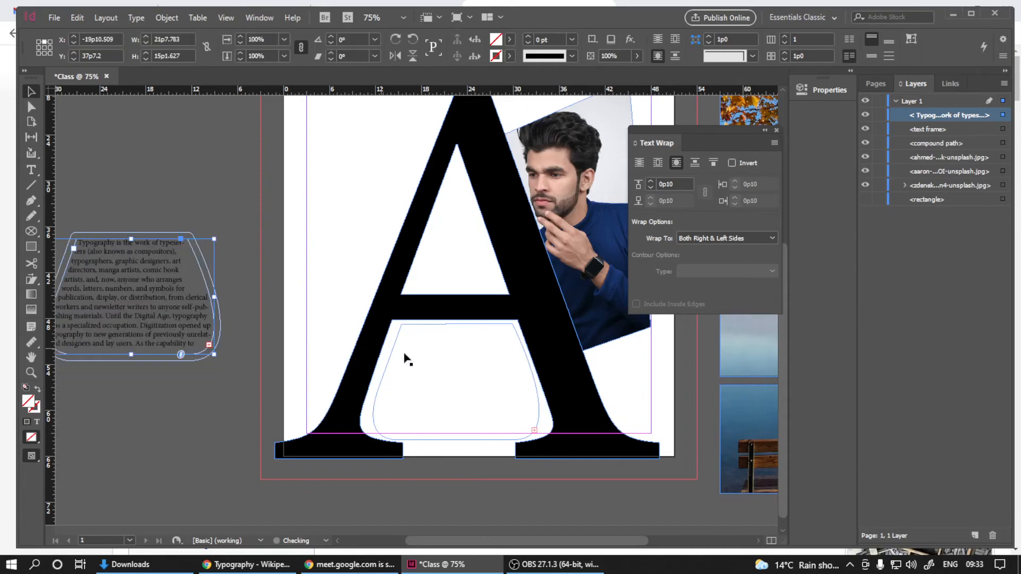
pyautogui.hotkey('ctrl', 'z')
pyautogui.hotkey('ctrl', 'z')
pyautogui.hotkey('ctrl', 'z')
pyautogui.hotkey('ctrl', 'shift', 'z')
# Step: Undo the earlier edits back to the point before the background rectangle was drawn, and deselect everything
pyautogui.hotkey('ctrl', 'z')
pyautogui.hotkey('ctrl', 'z')
pyautogui.hotkey('ctrl', 'z')
pyautogui.hotkey('ctrl', 'z')
pyautogui.hotkey('ctrl', 'z')
pyautogui.hotkey('ctrl', 'z')
pyautogui.hotkey('ctrl', 'z')
pyautogui.hotkey('ctrl', 'z')
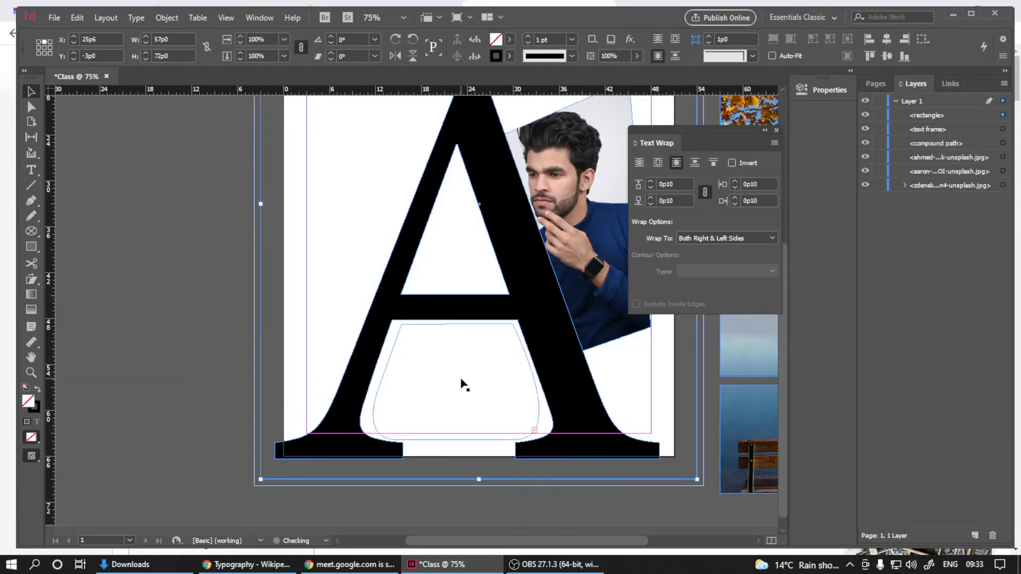
pyautogui.hotkey('ctrl', 'z')
pyautogui.hotkey('ctrl', 'z')
pyautogui.hotkey('ctrl', 'z')
pyautogui.hotkey('ctrl', 'z')
pyautogui.hotkey('ctrl', 'z')
pyautogui.hotkey('ctrl', 'z')
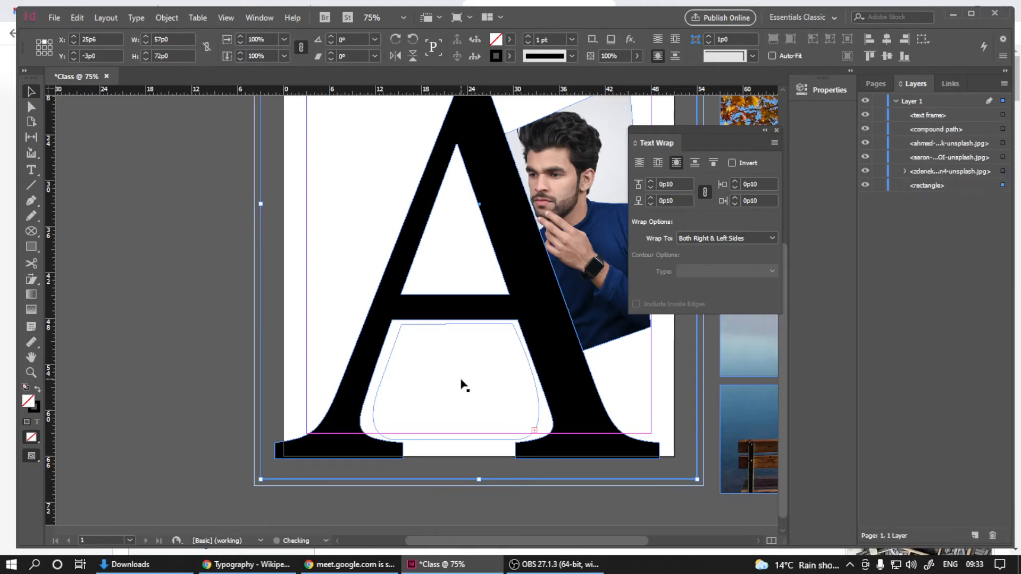
pyautogui.hotkey('ctrl', 'z')
pyautogui.hotkey('ctrl', 'z')
pyautogui.hotkey('ctrl', 'z')
pyautogui.hotkey('ctrl', 'z')
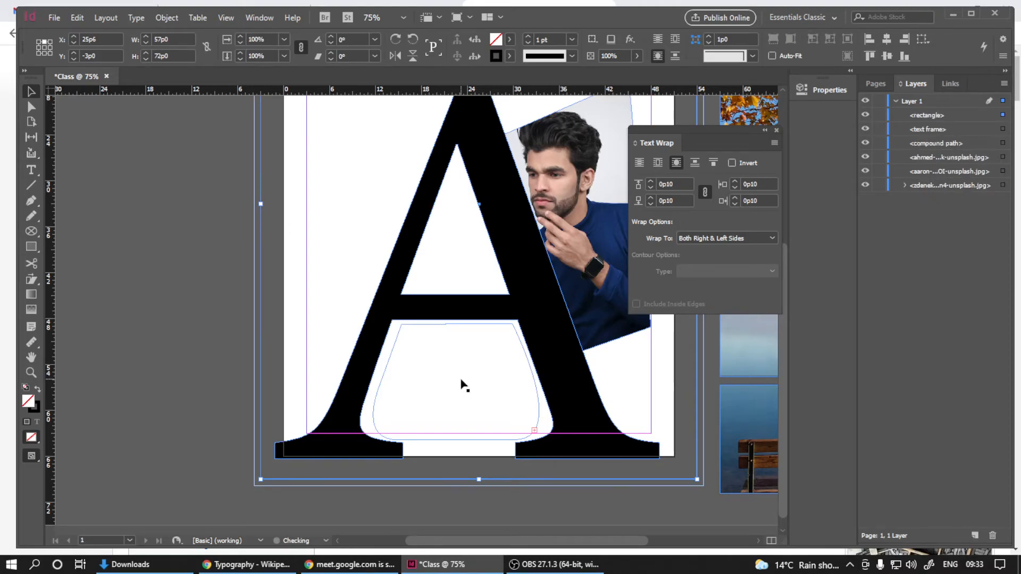
pyautogui.click(251, 289)
pyautogui.scroll(-1, 189, 336)
pyautogui.scroll(1, 308, 391)
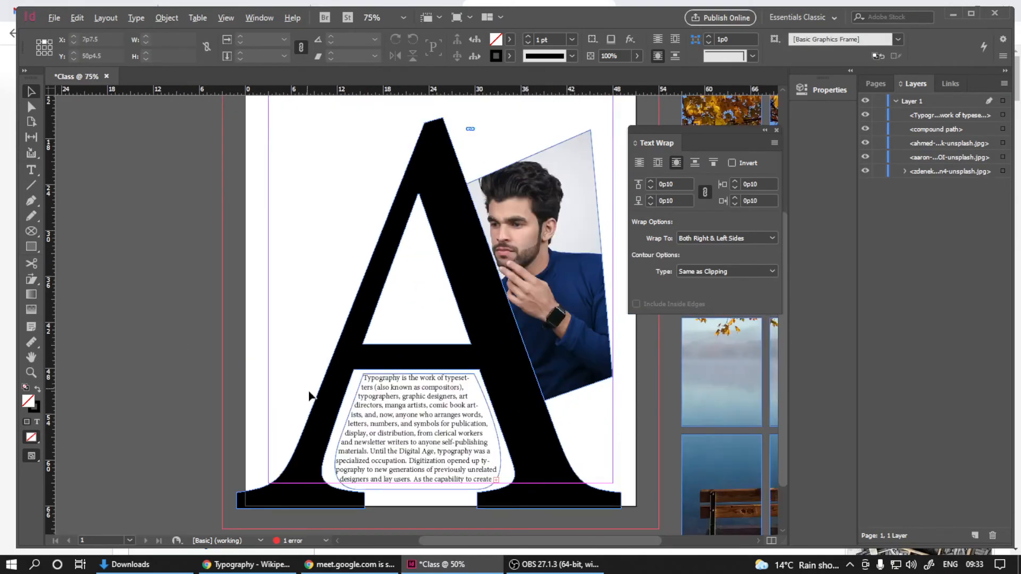
# Step: Remove the stroke from the text frame in the A's opening and from the portrait frame
pyautogui.click(353, 422)
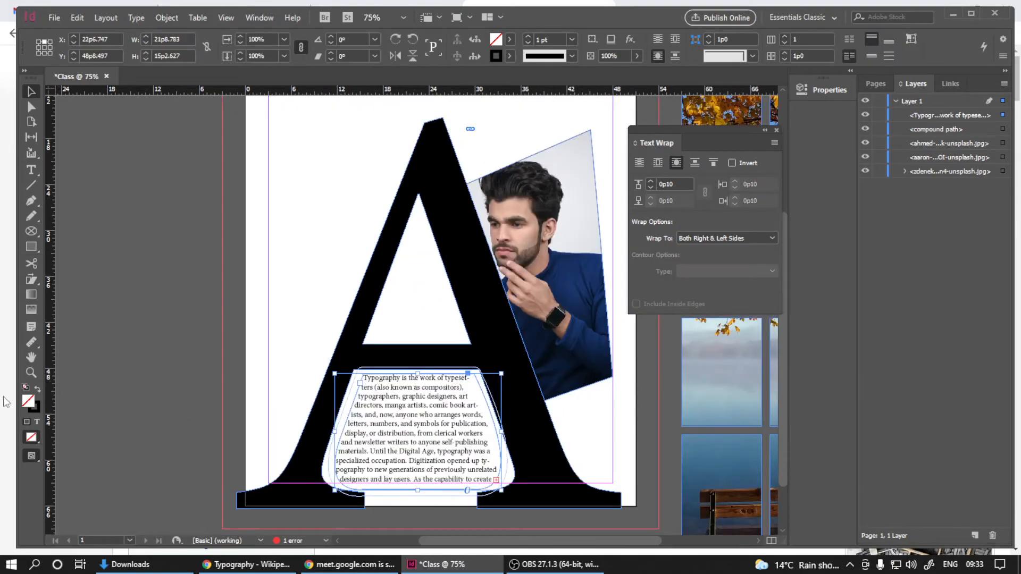
pyautogui.click(36, 411)
pyautogui.click(31, 437)
pyautogui.click(62, 477)
pyautogui.click(537, 270)
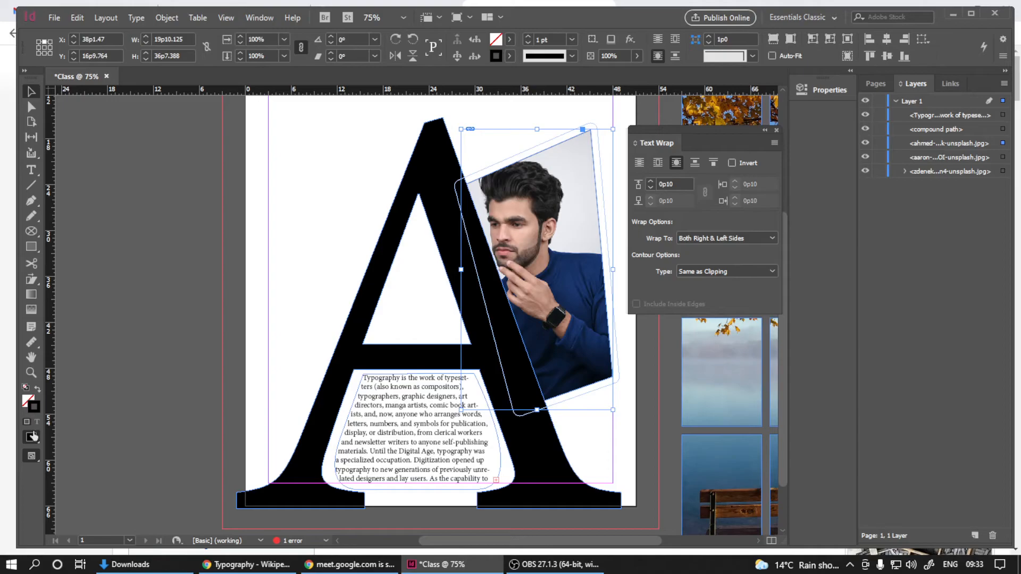
pyautogui.click(33, 436)
pyautogui.click(74, 481)
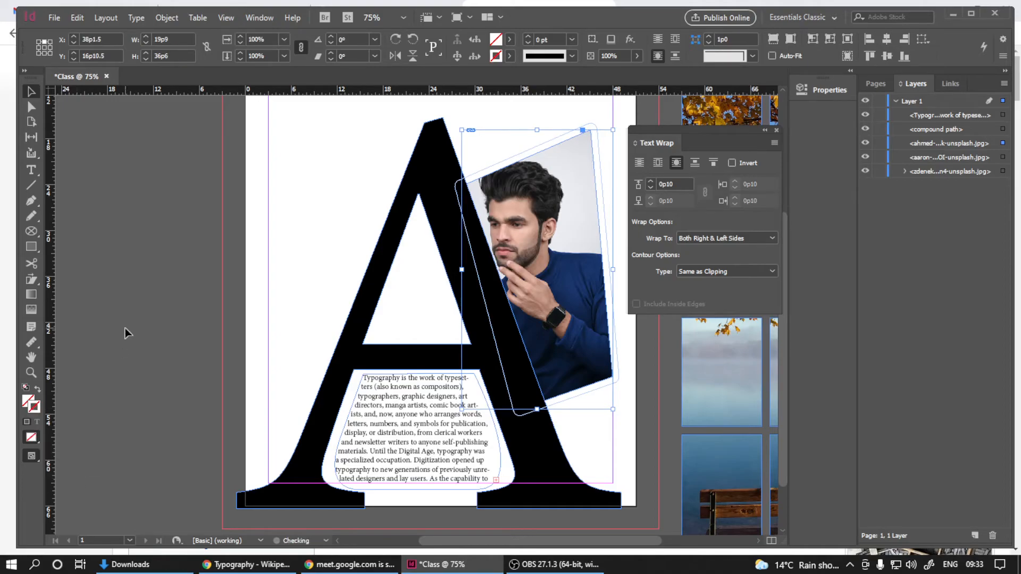
# Step: Set the text wrap to none for new objects with nothing selected, and close the text wrap options
pyautogui.click(169, 334)
pyautogui.scroll(-1, 171, 334)
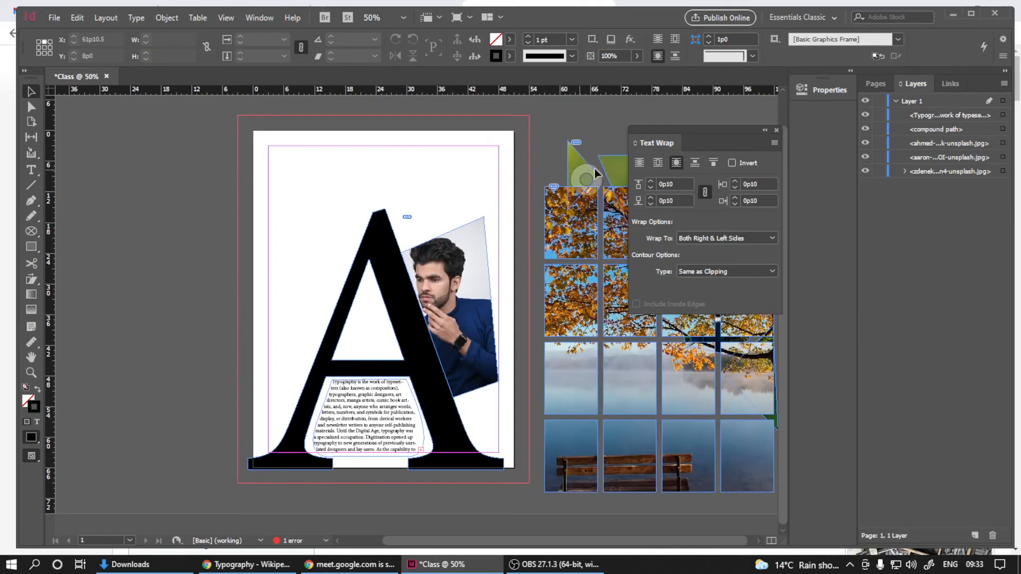
pyautogui.click(639, 163)
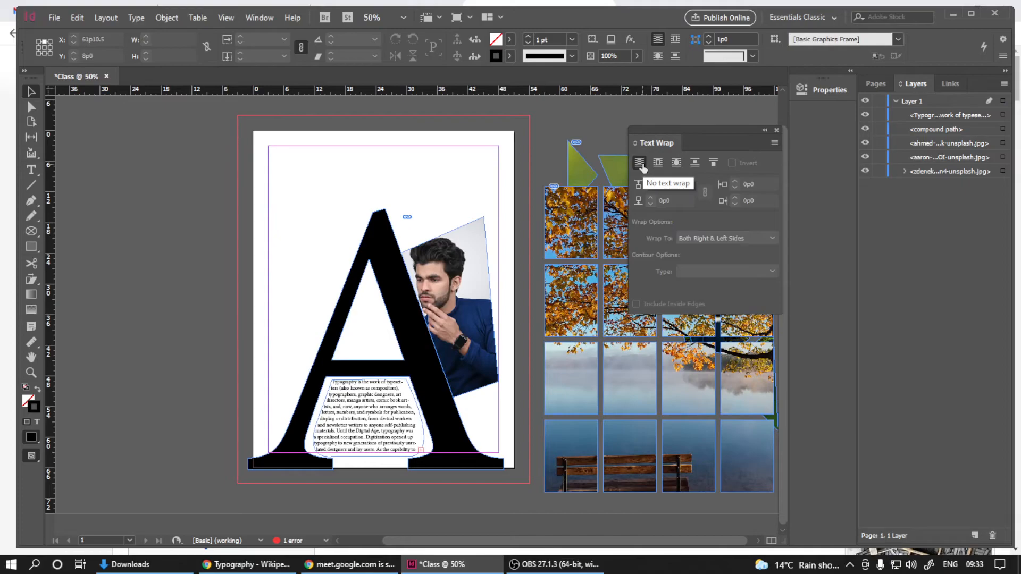
pyautogui.click(776, 130)
# Step: Draw a 57p0 by 72p0 rectangle over the page out to the bleed edges and send it to the back
pyautogui.click(31, 246)
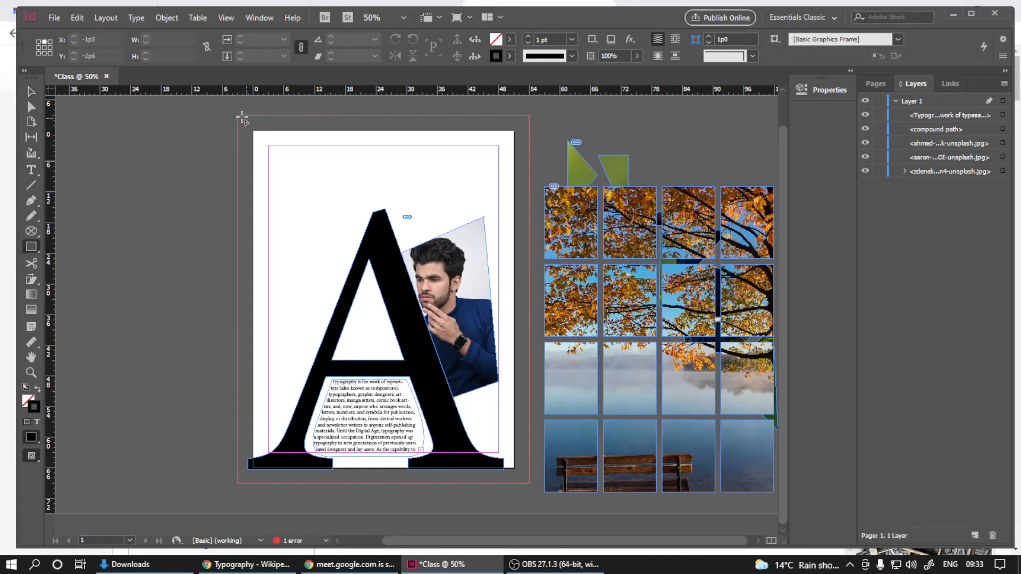
pyautogui.moveTo(238, 116); pyautogui.dragTo(529, 482)
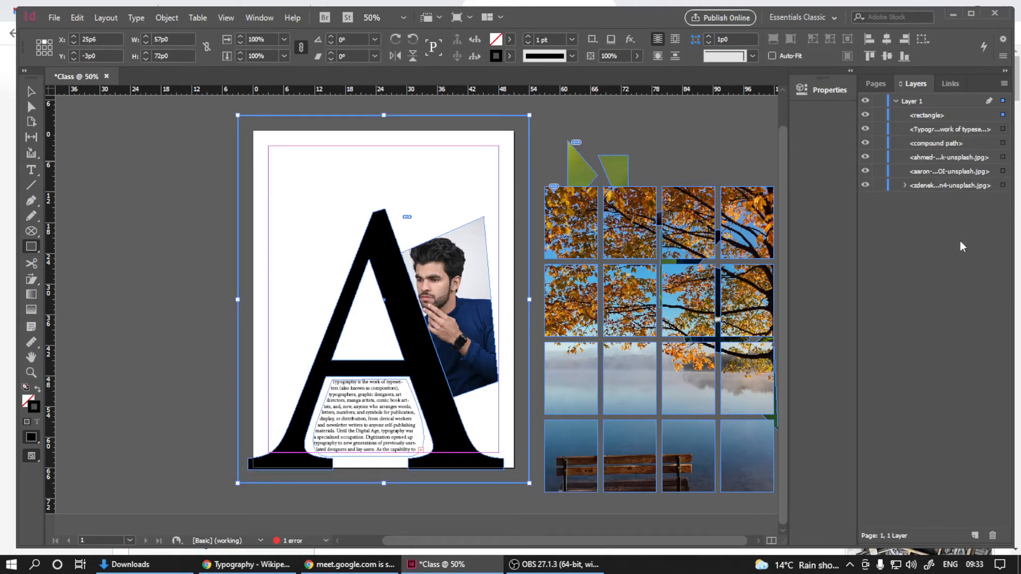
pyautogui.hotkey('ctrl', 'shift', '[')
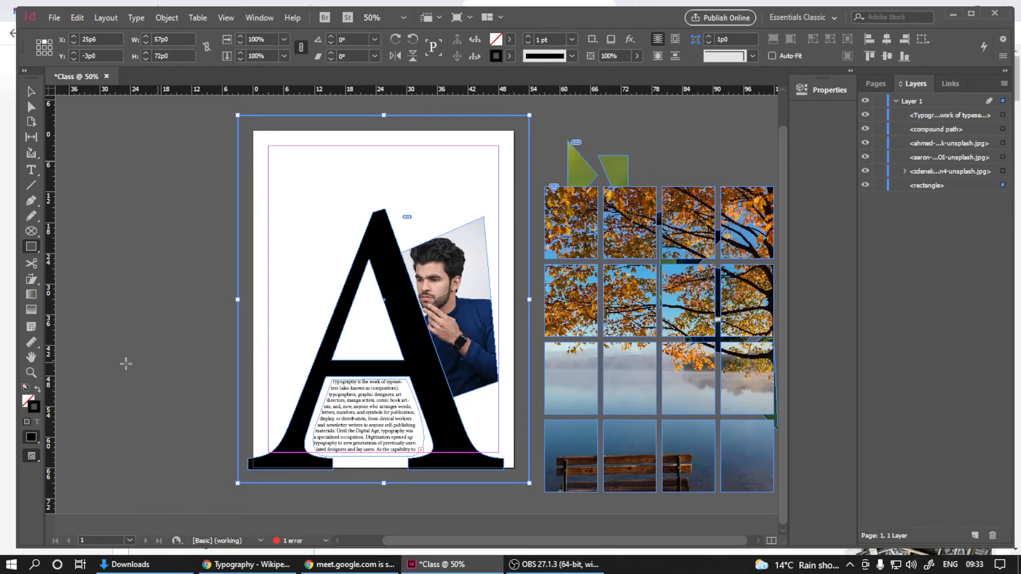
# Step: Fill the background rectangle with the blue 009aff
pyautogui.doubleClick(29, 408)
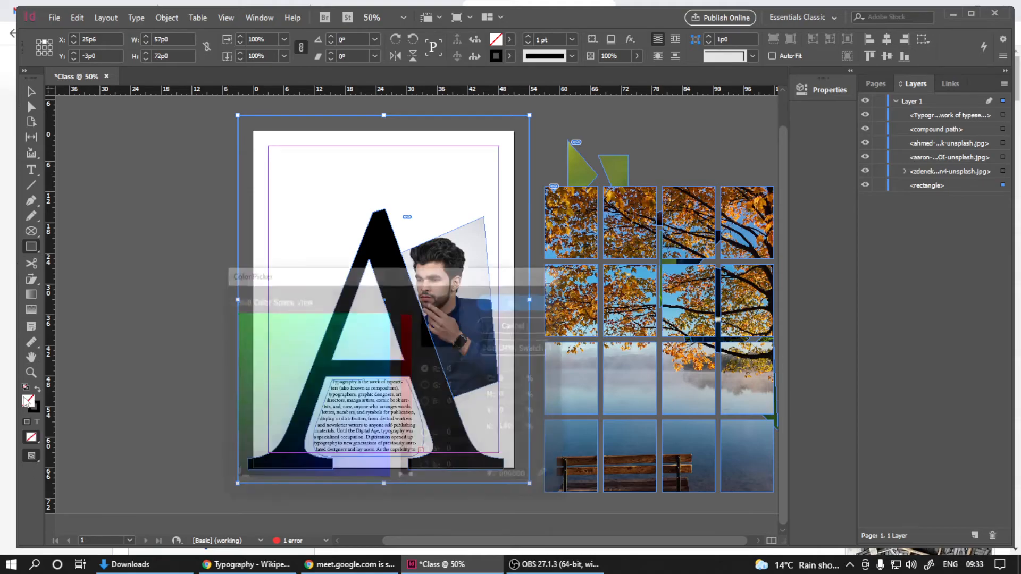
pyautogui.moveTo(343, 345); pyautogui.dragTo(390, 378)
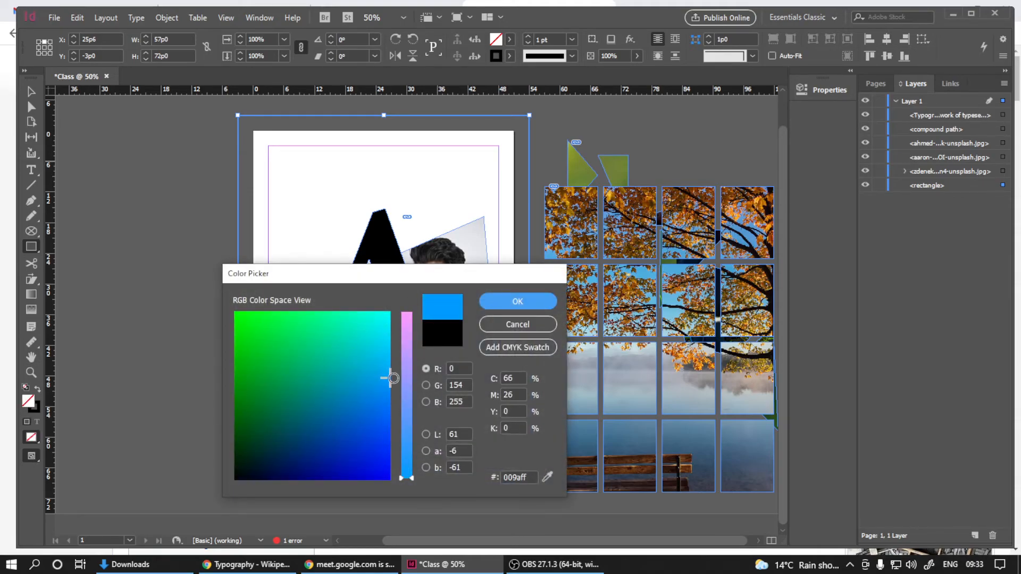
pyautogui.click(504, 302)
pyautogui.click(142, 340)
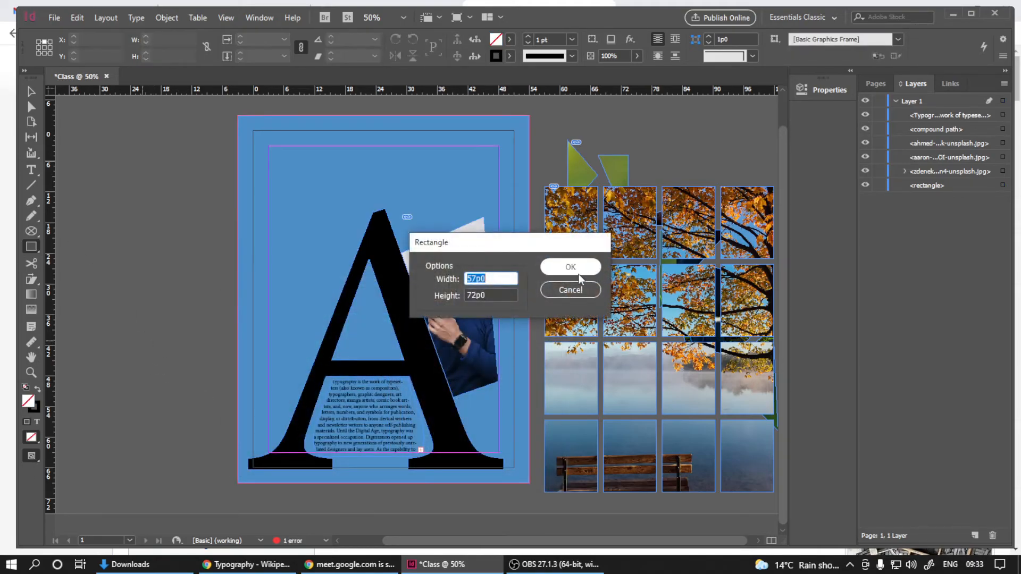
pyautogui.click(580, 275)
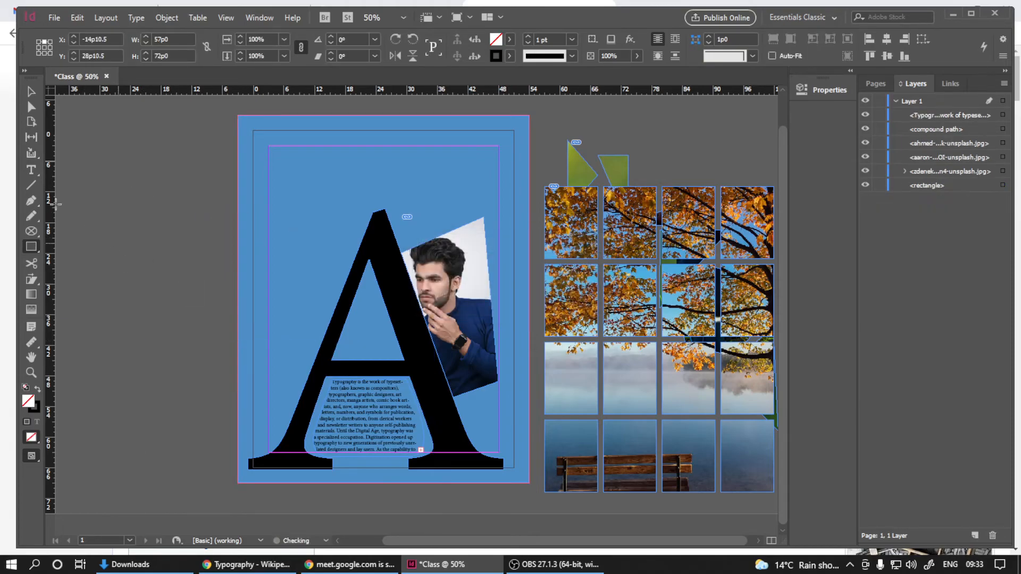
# Step: Preview the page without guides and examine the A layout with its portrait, shaped text and blue background
pyautogui.click(30, 92)
pyautogui.press('w')
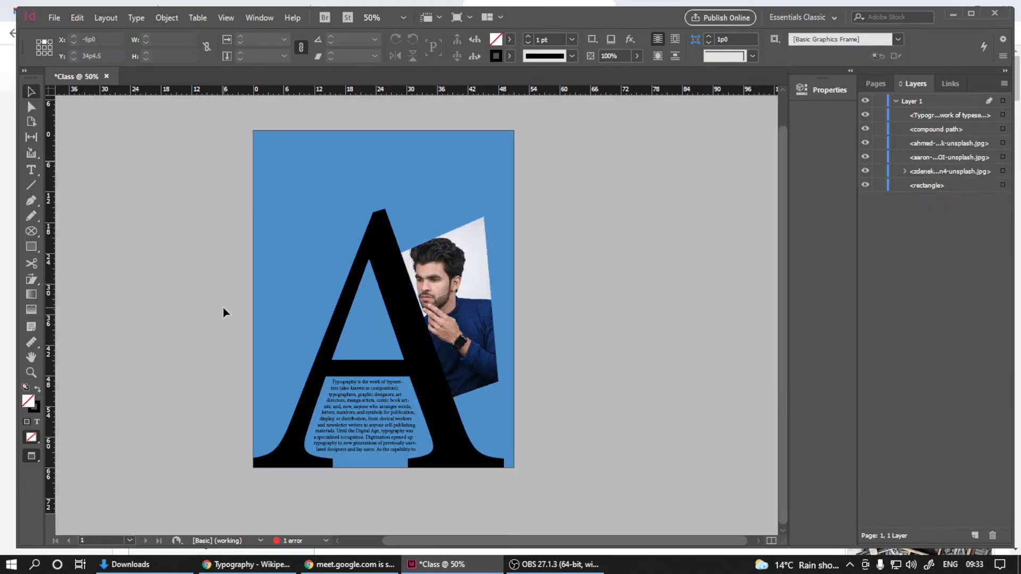
pyautogui.scroll(2, 282, 348)
pyautogui.scroll(-2, 340, 345)
pyautogui.scroll(2, 367, 337)
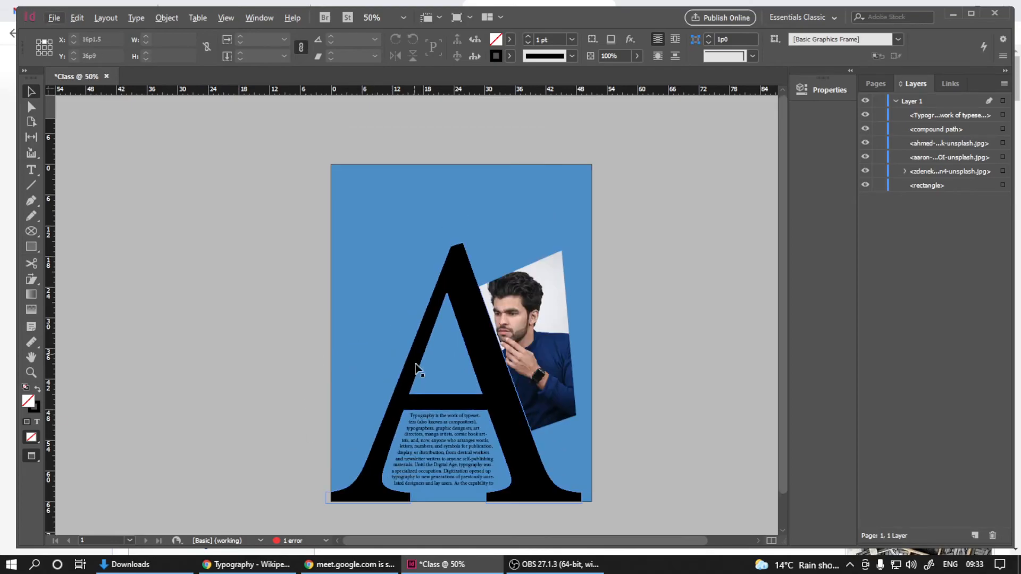
pyautogui.scroll(1, 418, 322)
pyautogui.scroll(-1, 418, 323)
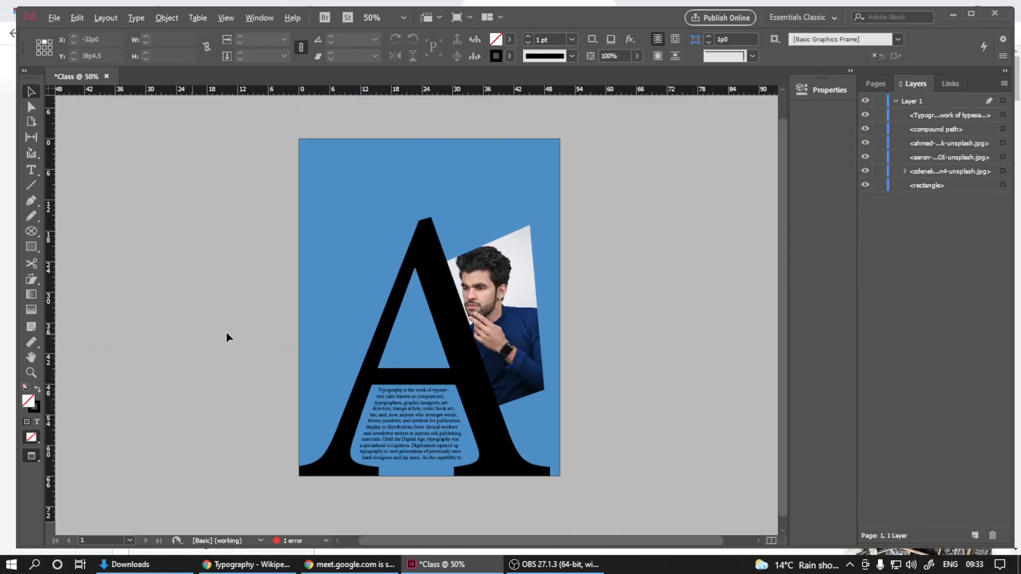
pyautogui.scroll(-1, 229, 333)
pyautogui.scroll(1, 261, 332)
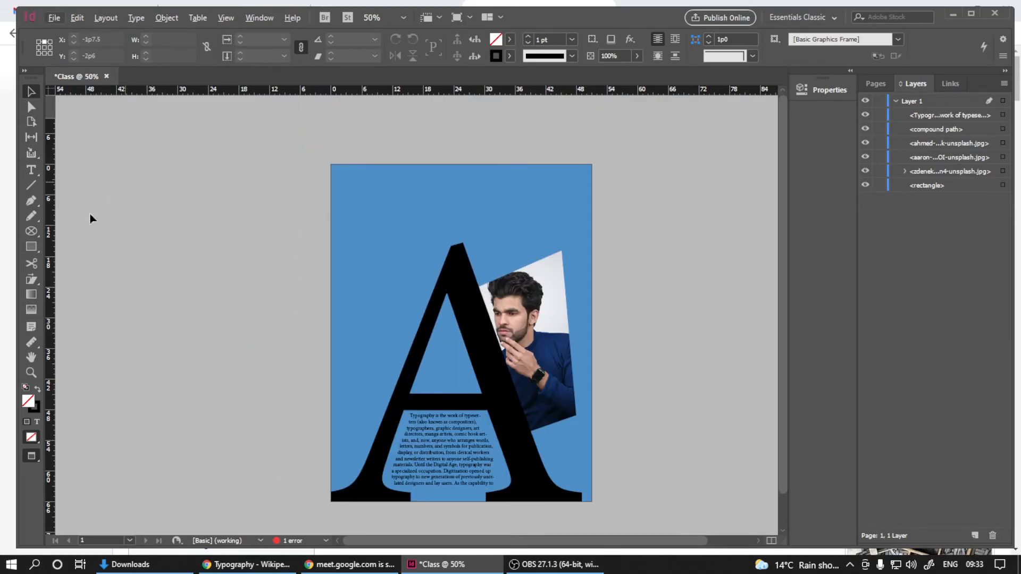
# Step: Return to the normal view and draw a rectangle about 21p6 by 24p10.5 from the bleed's upper-left corner
pyautogui.click(31, 247)
pyautogui.press('e')
pyautogui.press('w')
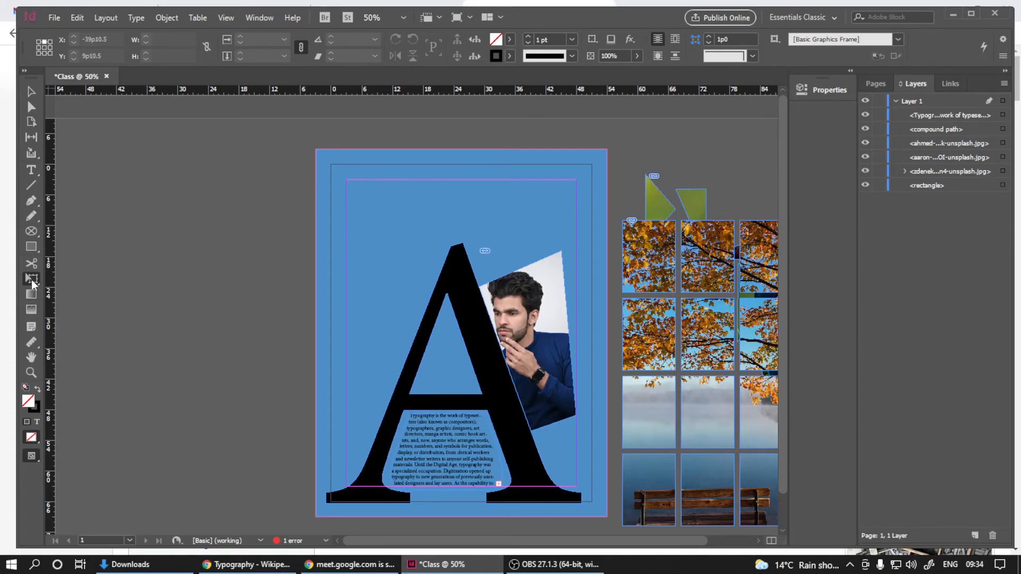
pyautogui.click(25, 247)
pyautogui.moveTo(315, 150)
pyautogui.mouseDown()
pyautogui.moveTo(367, 181)
pyautogui.moveTo(426, 276)
pyautogui.mouseUp()
# Step: Fill the new corner rectangle with the violet-blue 4c64ff and switch to the Direct Selection tool
pyautogui.doubleClick(28, 401)
pyautogui.click(375, 389)
pyautogui.moveTo(374, 390); pyautogui.dragTo(393, 413)
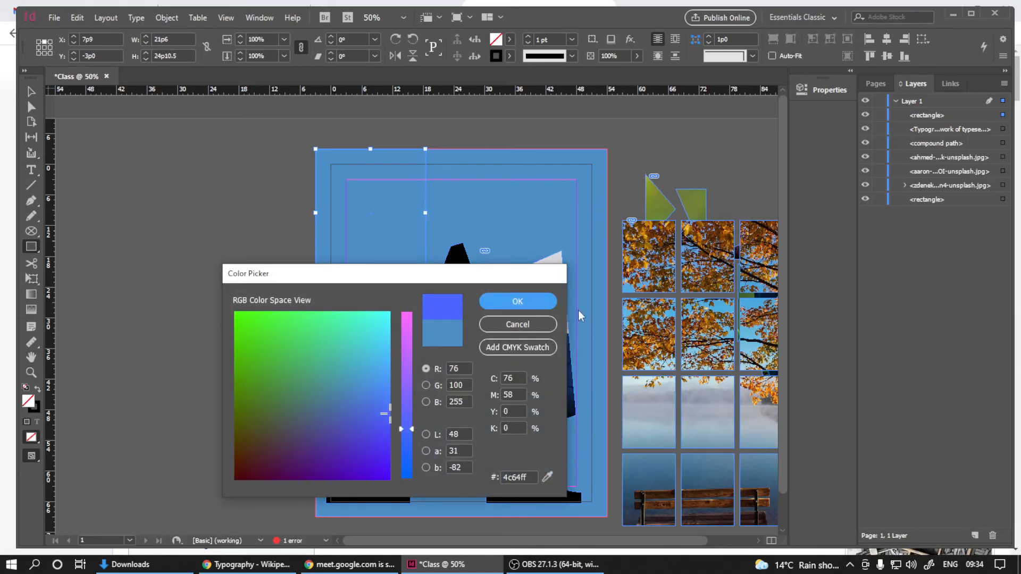
pyautogui.click(531, 302)
pyautogui.click(30, 107)
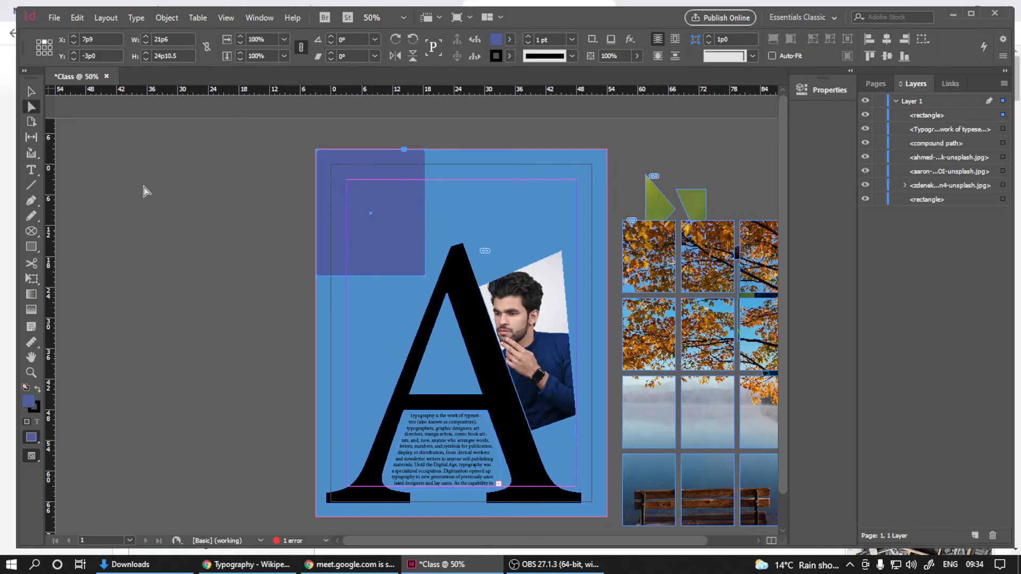
pyautogui.moveTo(425, 276); pyautogui.dragTo(370, 232)
pyautogui.hotkey('ctrl', 'z')
pyautogui.moveTo(426, 277); pyautogui.dragTo(386, 239)
pyautogui.hotkey('ctrl', 'z')
# Step: Pull the violet rectangle's lower-right anchor point inward to about X 5p3.6, Y 4p10.8
pyautogui.scroll(2, 401, 246)
pyautogui.click(449, 321)
pyautogui.moveTo(451, 322); pyautogui.dragTo(319, 155)
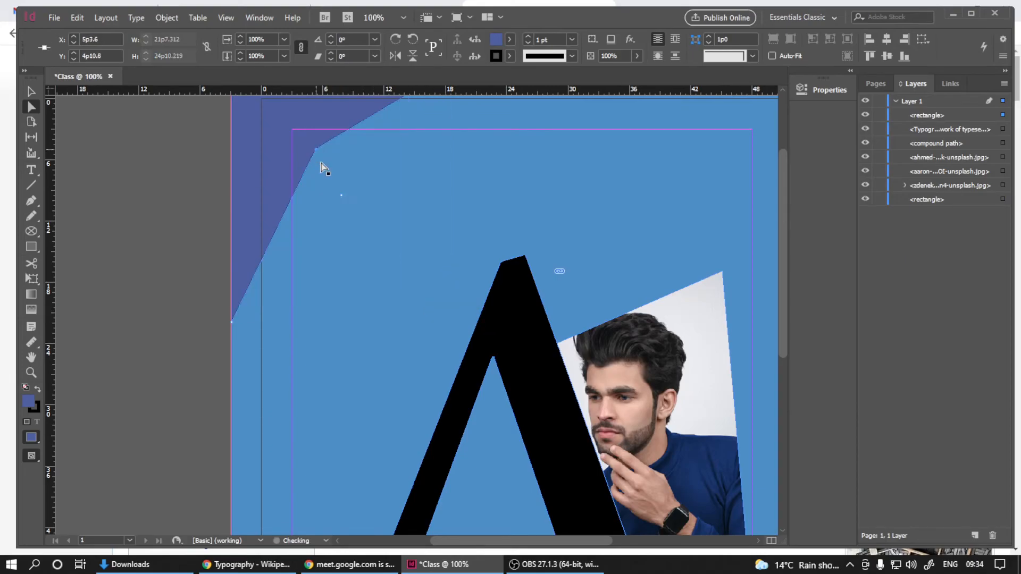
# Step: Stretch the violet shape's lower-left anchor point down to about Y 36p6 and its upper-right one across to about X 28p9.6
pyautogui.scroll(-1, 340, 218)
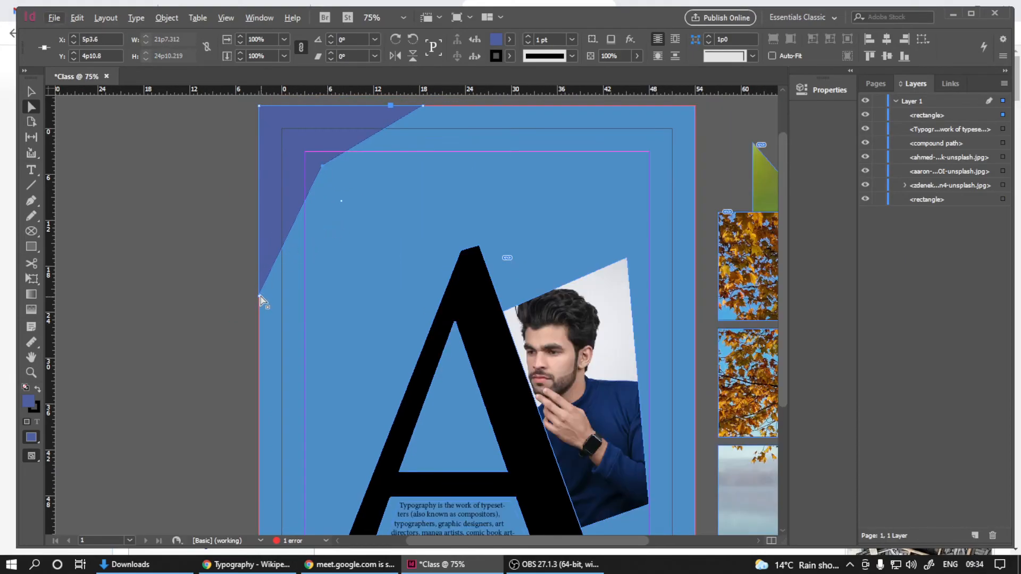
pyautogui.moveTo(261, 296); pyautogui.dragTo(257, 409)
pyautogui.scroll(-1, 349, 201)
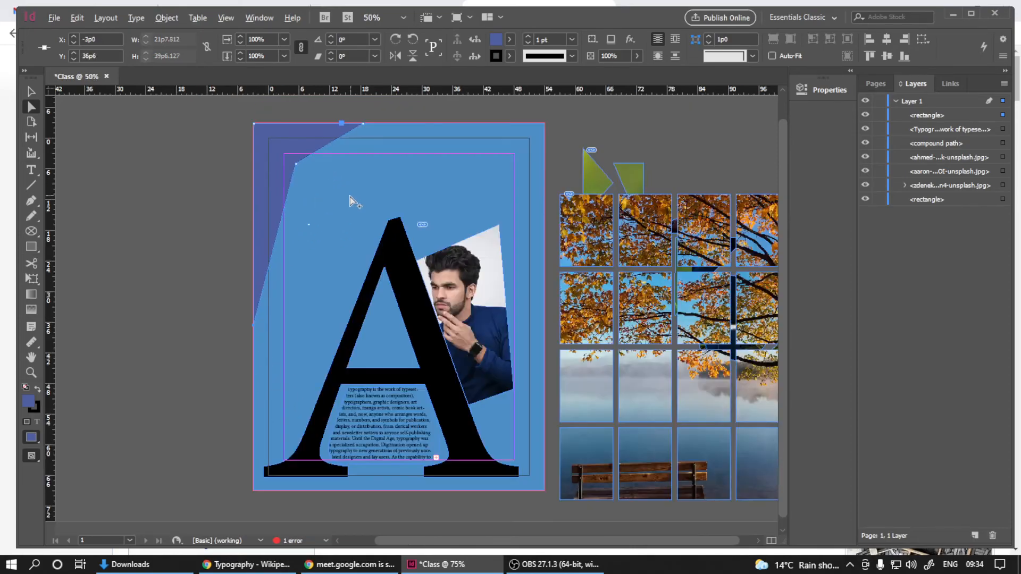
pyautogui.scroll(1, 362, 171)
pyautogui.moveTo(364, 101); pyautogui.dragTo(442, 100)
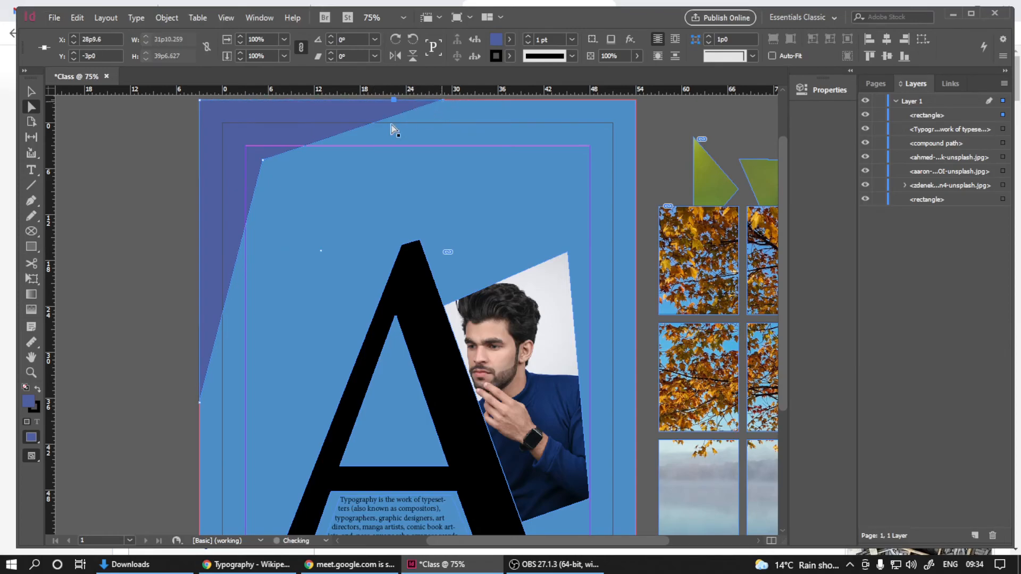
# Step: Preview the page without guides and deselect the reshaped violet corner
pyautogui.press('v')
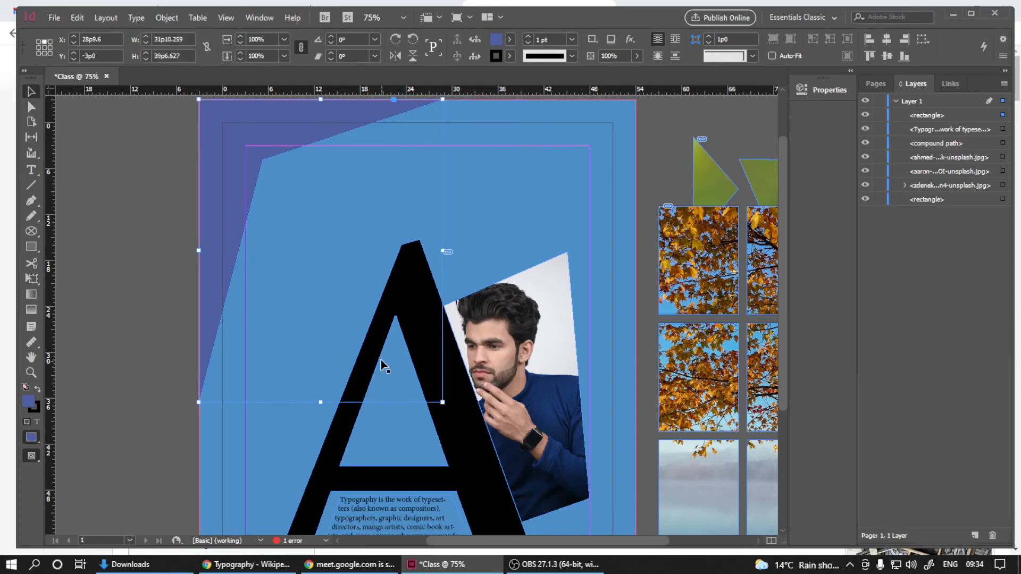
pyautogui.scroll(-2, 224, 299)
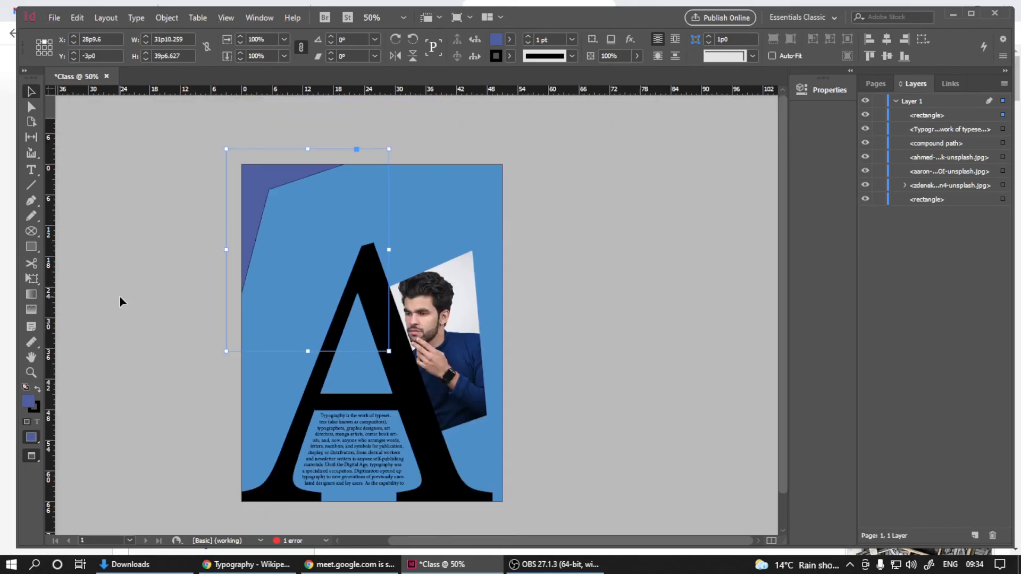
pyautogui.click(119, 297)
pyautogui.hscroll(-3, 229, 249)
# Step: Remove the black stroke from the violet corner shape
pyautogui.click(340, 221)
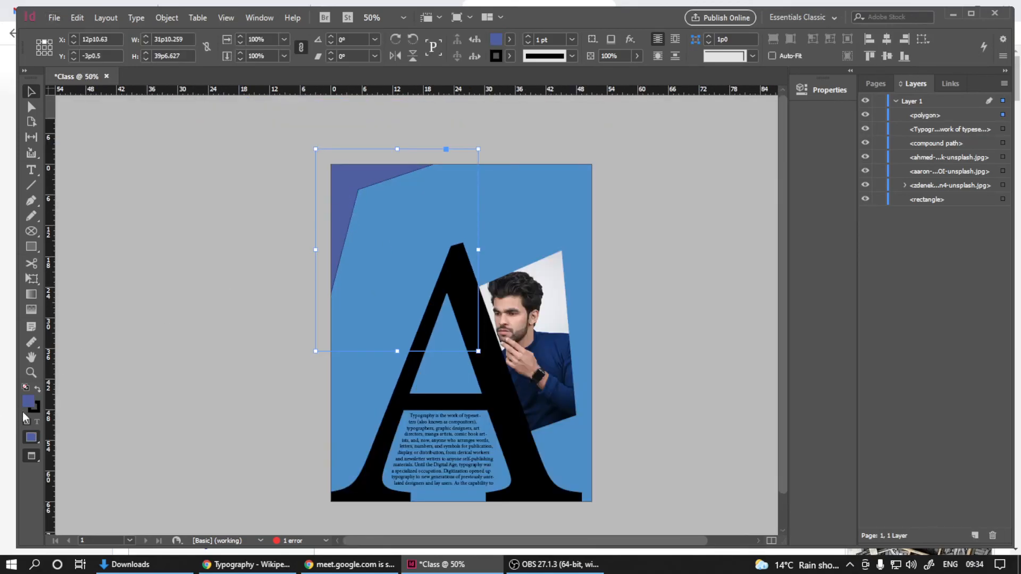
pyautogui.click(32, 437)
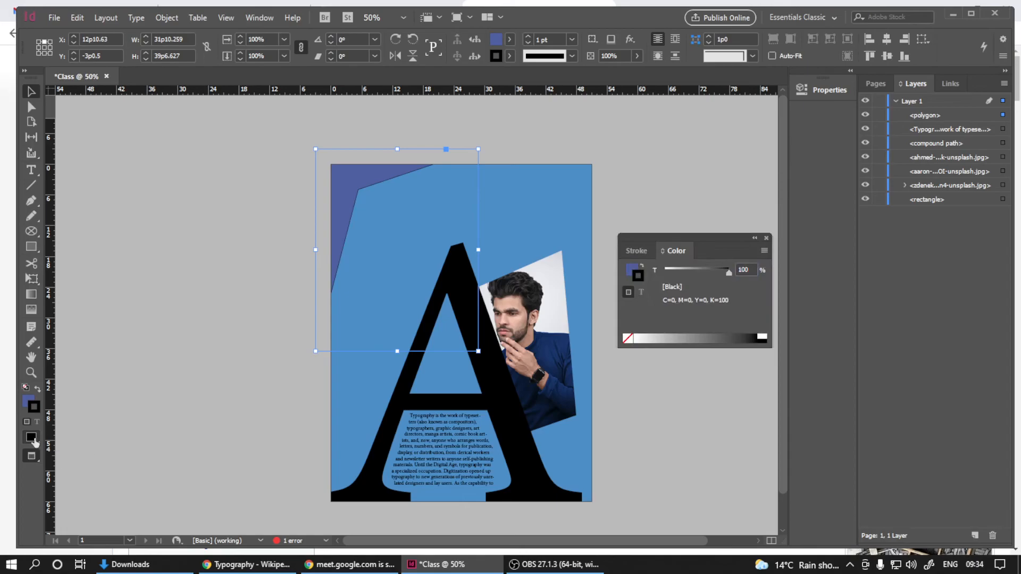
pyautogui.click(766, 238)
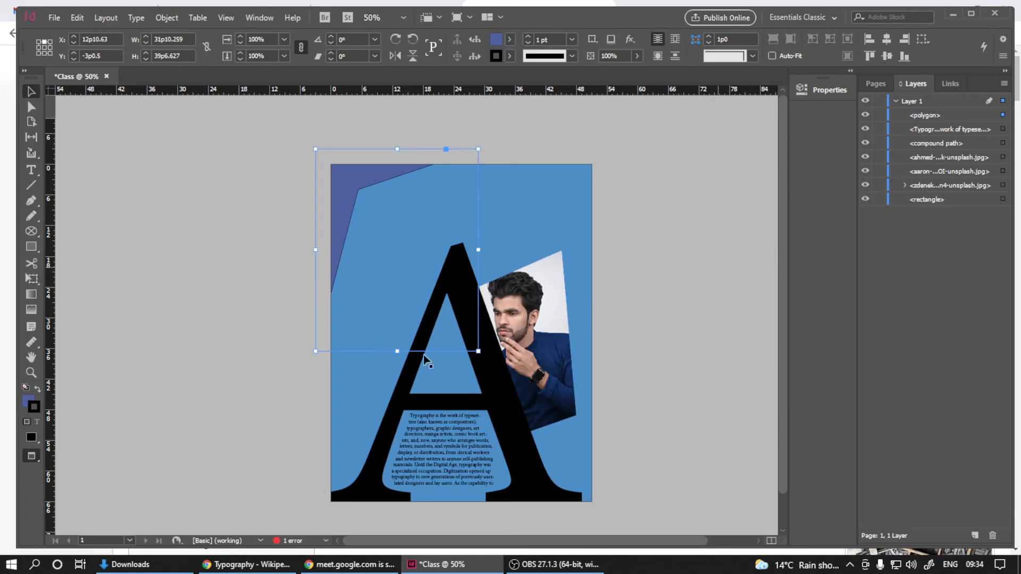
pyautogui.moveTo(31, 437); pyautogui.dragTo(80, 481)
pyautogui.click(216, 239)
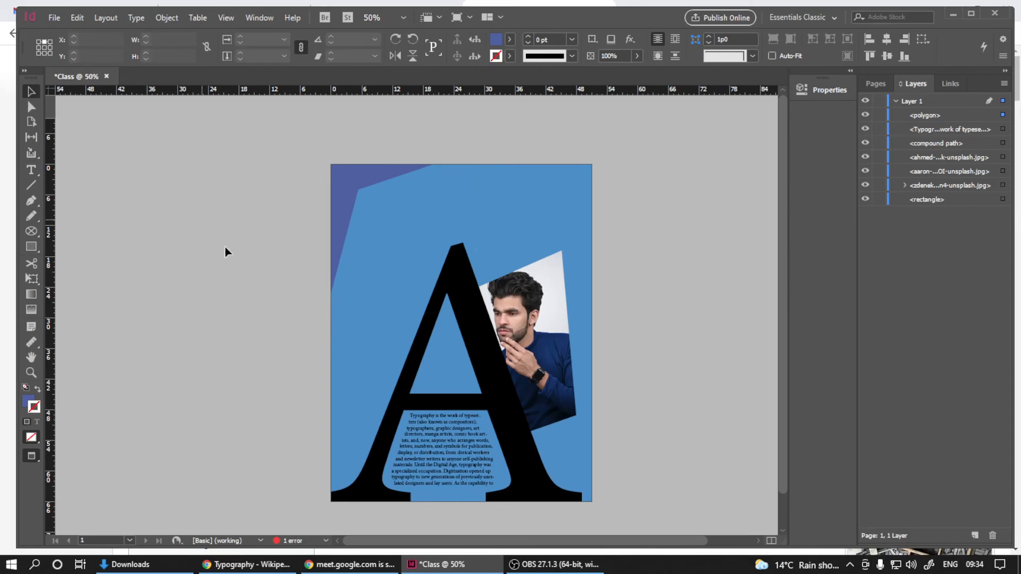
# Step: Examine the previewed page with the violet corner shape, the letter A, the portrait and the shaped text
pyautogui.hotkey('ctrl', '-')
pyautogui.hotkey('ctrl', '-')
pyautogui.hotkey('ctrl', '=')
pyautogui.hotkey('ctrl', '=')
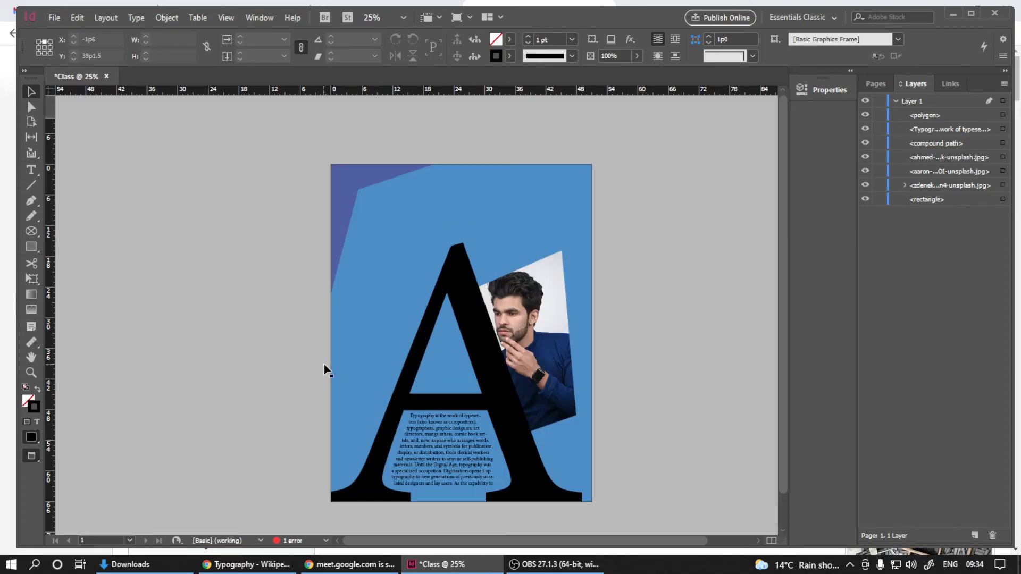
pyautogui.press('alt')
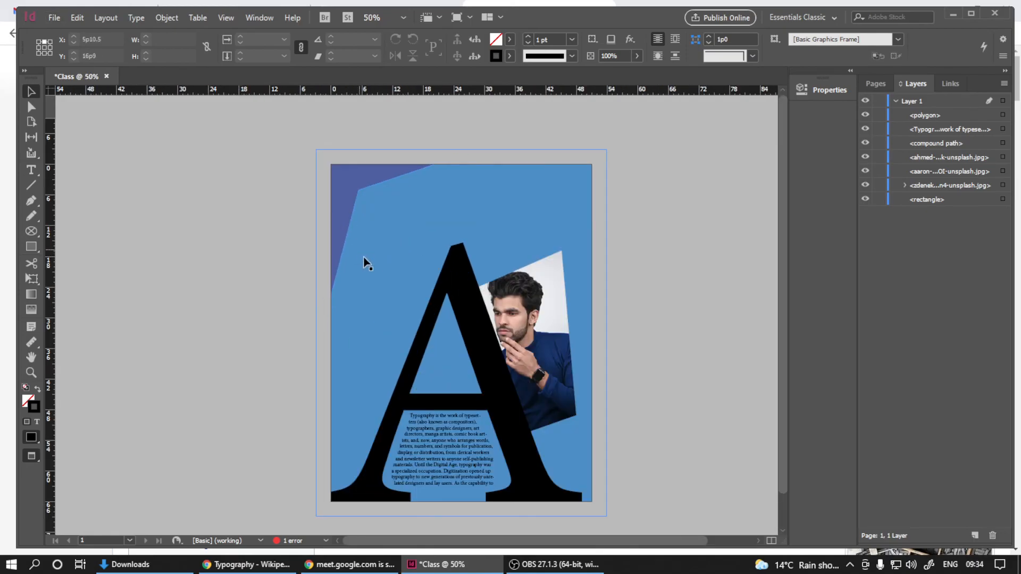
pyautogui.scroll(-1, 373, 282)
pyautogui.scroll(1, 388, 319)
pyautogui.moveTo(433, 381); pyautogui.dragTo(399, 342)
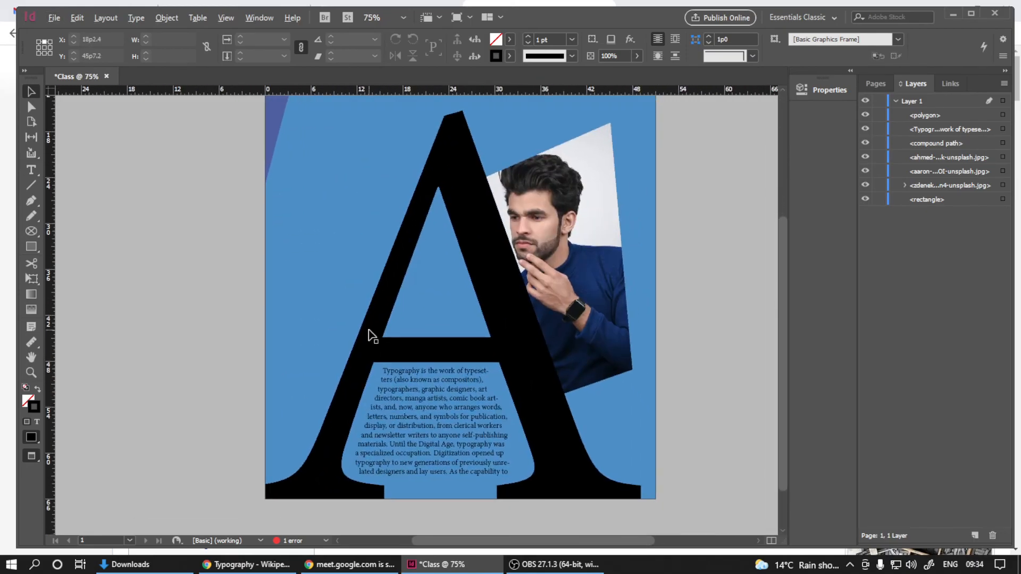
pyautogui.scroll(-1, 369, 335)
# Step: Add a Drop Shadow effect to the portrait photo beside the A
pyautogui.click(472, 312)
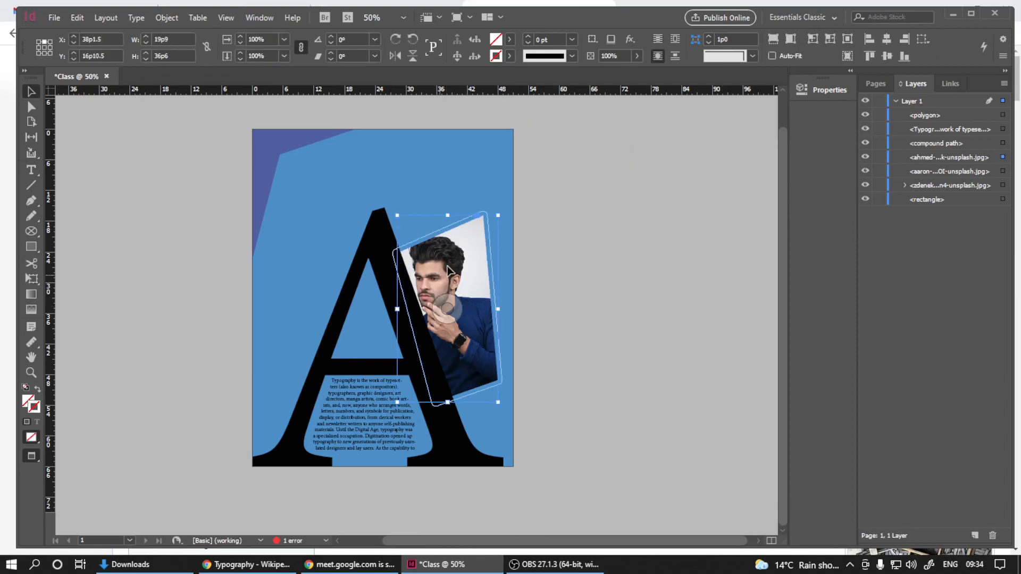
pyautogui.click(829, 90)
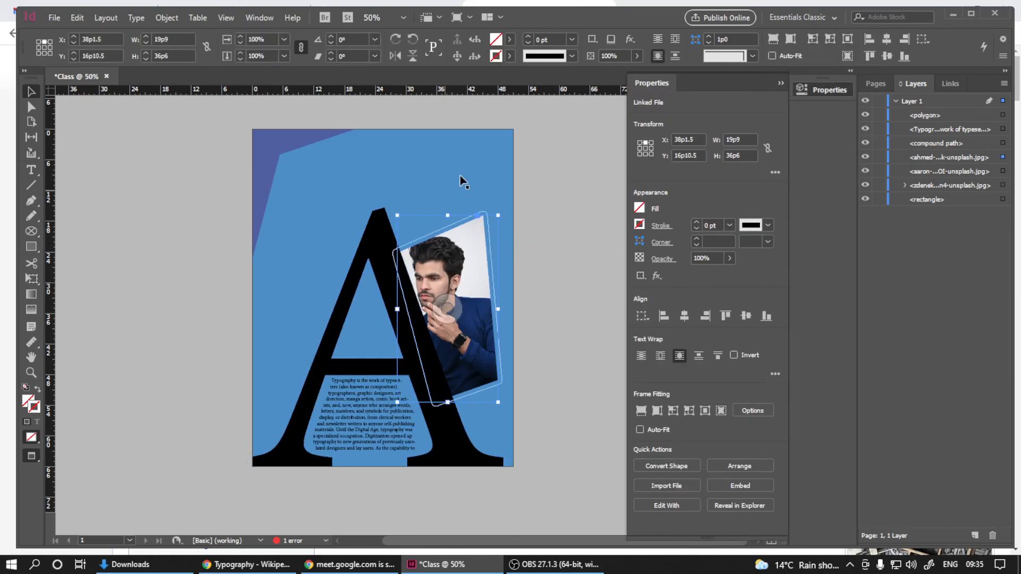
pyautogui.click(470, 261)
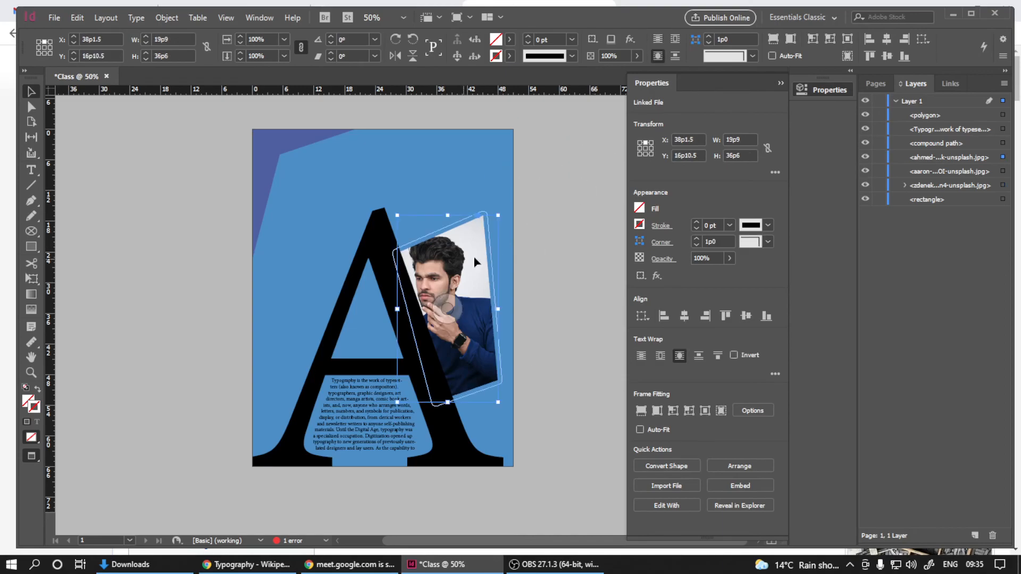
pyautogui.click(657, 276)
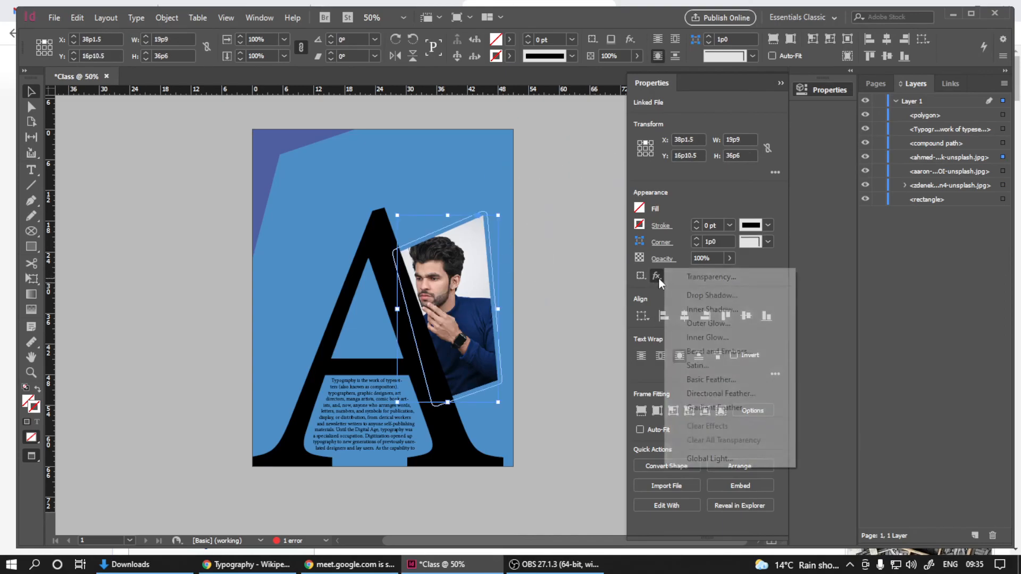
pyautogui.click(688, 293)
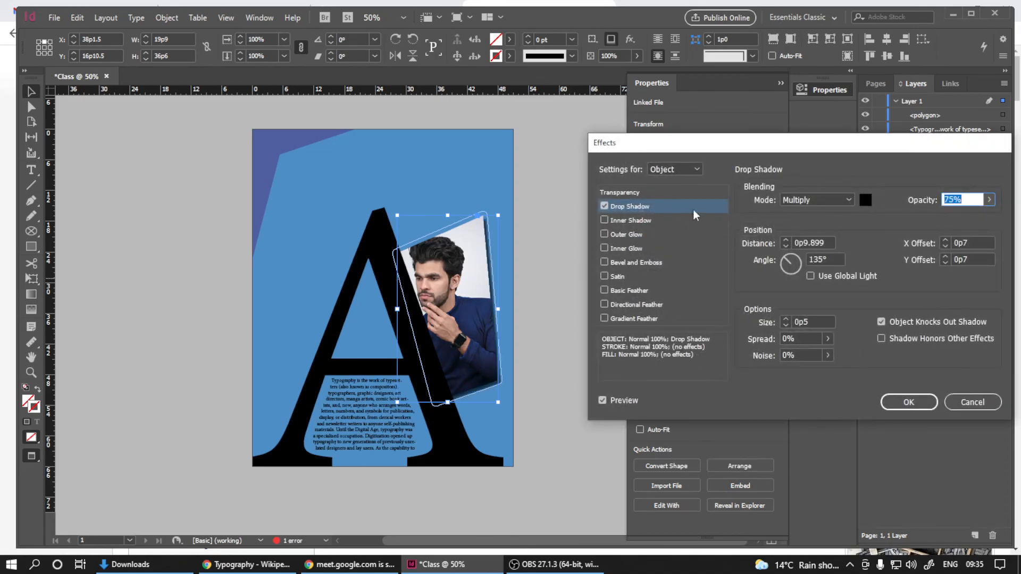
# Step: Set the portrait's drop shadow angle to 173° and apply the effect
pyautogui.moveTo(798, 151); pyautogui.dragTo(762, 123)
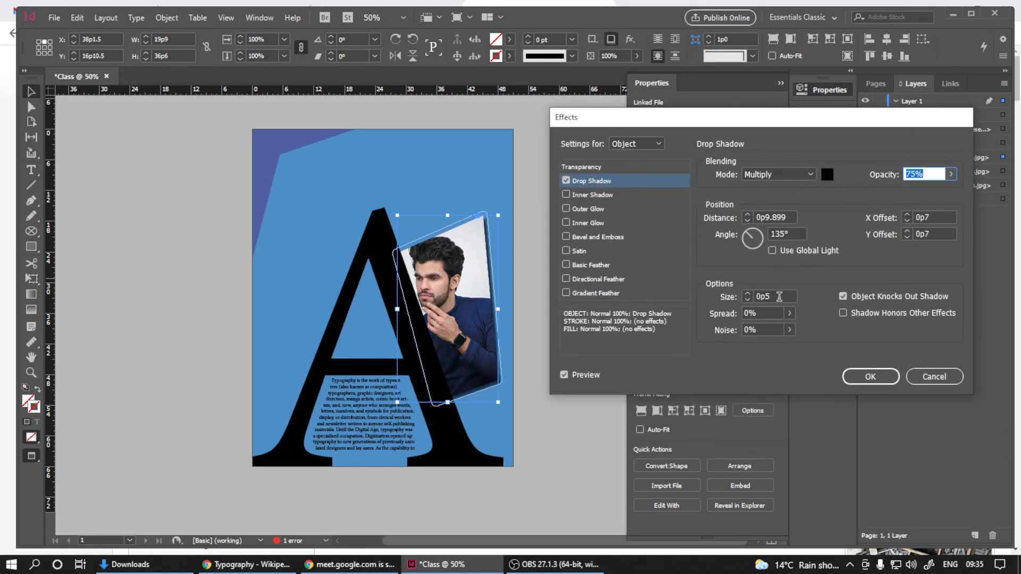
pyautogui.moveTo(788, 219); pyautogui.dragTo(750, 209)
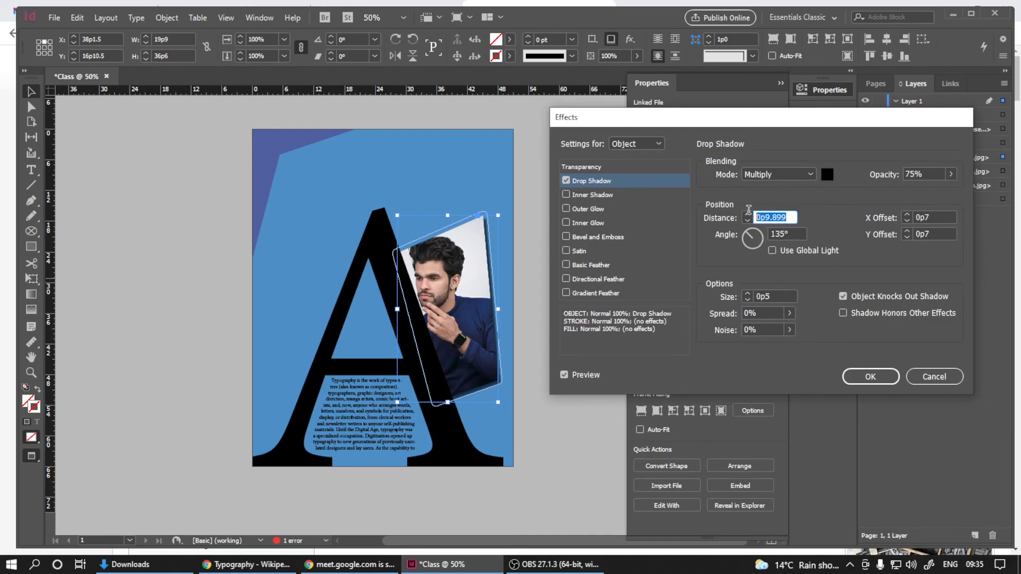
pyautogui.moveTo(928, 173); pyautogui.dragTo(884, 170)
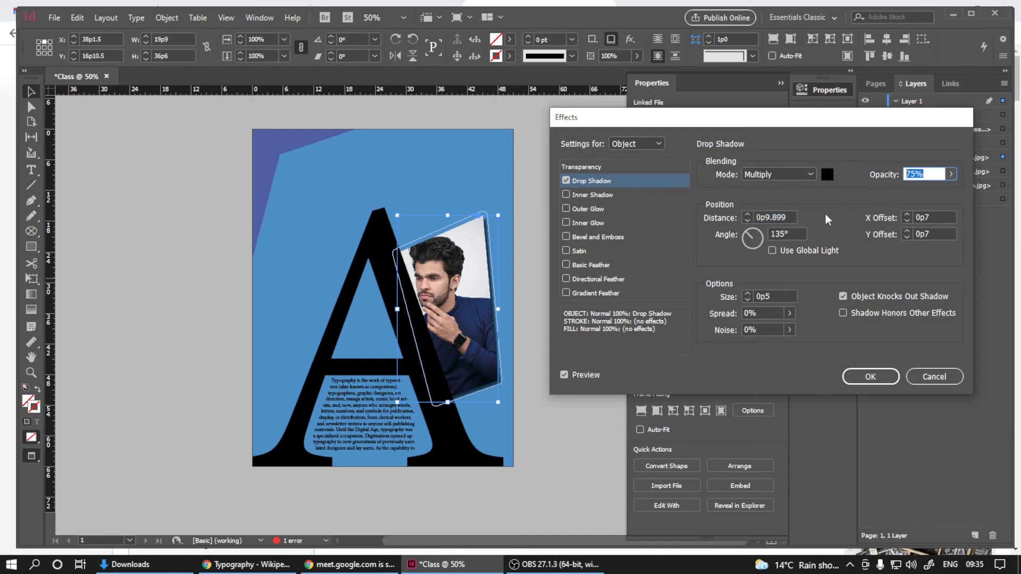
pyautogui.click(759, 244)
pyautogui.click(743, 242)
pyautogui.click(743, 238)
pyautogui.click(742, 238)
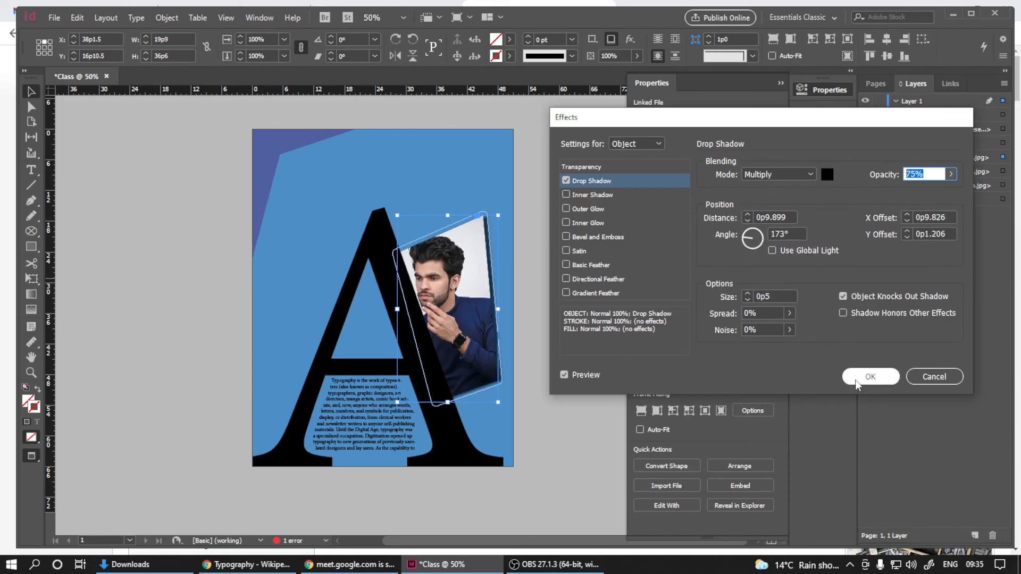
pyautogui.click(870, 376)
# Step: Examine the portrait's drop shadow and the whole page, comparing the normal and preview views
pyautogui.click(200, 271)
pyautogui.scroll(-2, 481, 258)
pyautogui.scroll(3, 418, 240)
pyautogui.moveTo(419, 240); pyautogui.dragTo(347, 195)
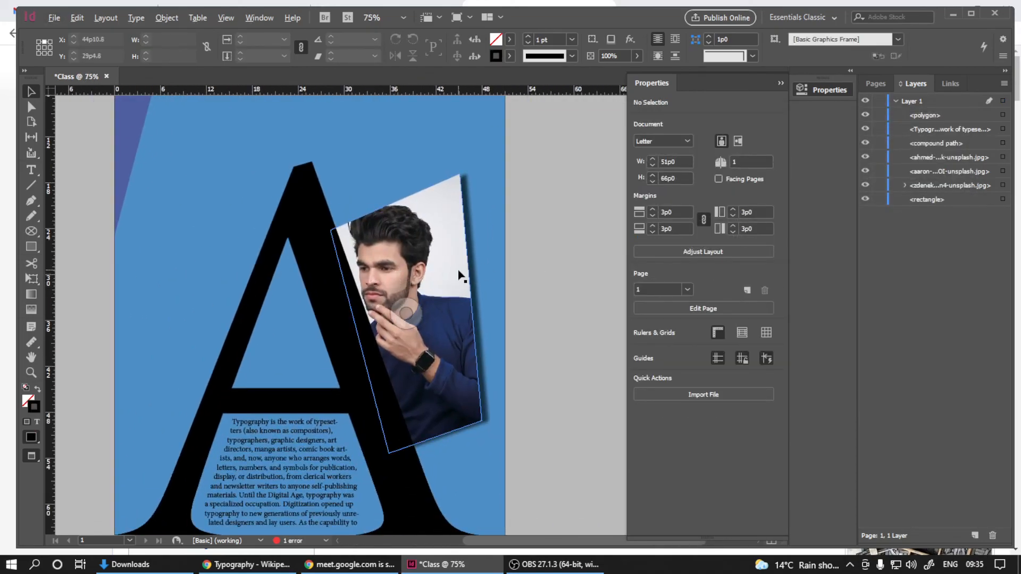
pyautogui.scroll(-1, 461, 276)
pyautogui.hotkey('alt', 'w')
pyautogui.press('w')
pyautogui.click(122, 296)
pyautogui.press('w')
pyautogui.press('w')
pyautogui.scroll(1, 156, 289)
pyautogui.moveTo(156, 290); pyautogui.dragTo(136, 304)
pyautogui.scroll(-1, 138, 303)
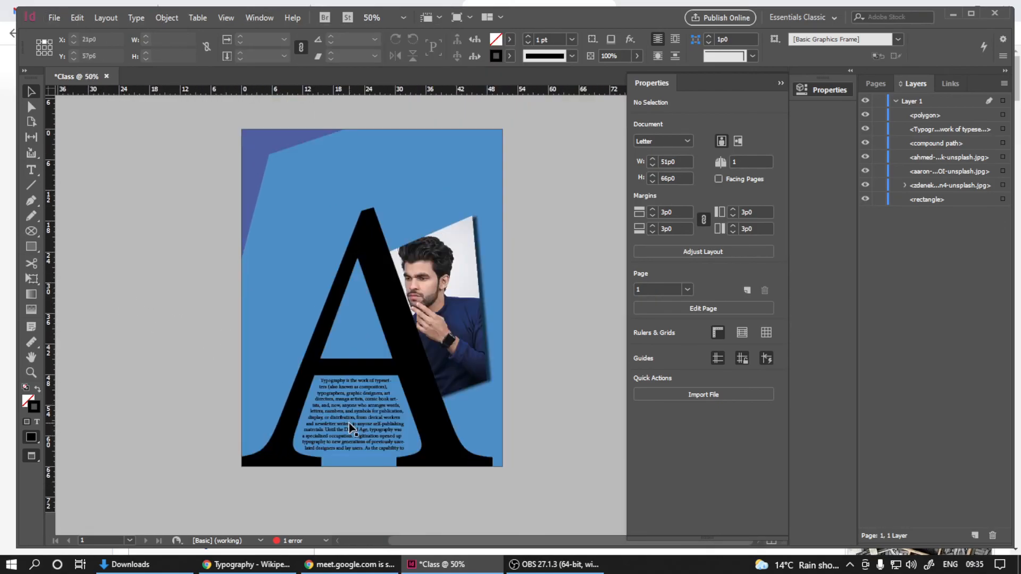